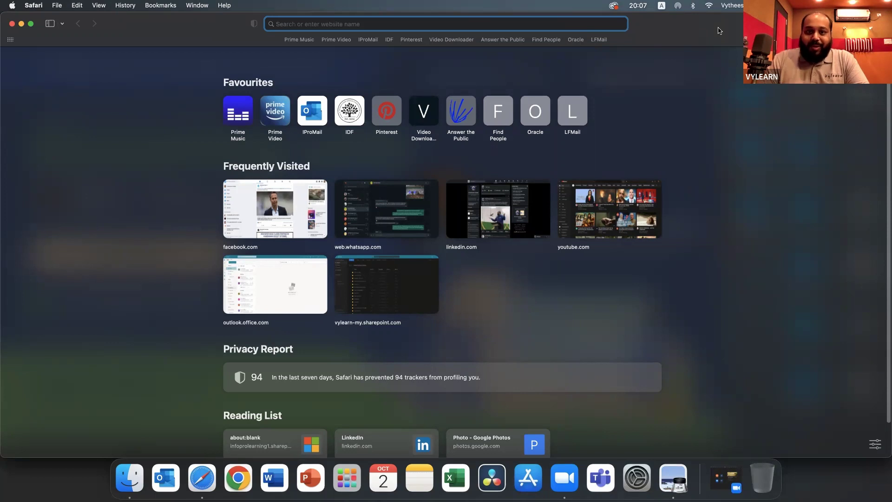
- Enter obsproject.com in Safari's address bar to load the OBS project website
text(o)
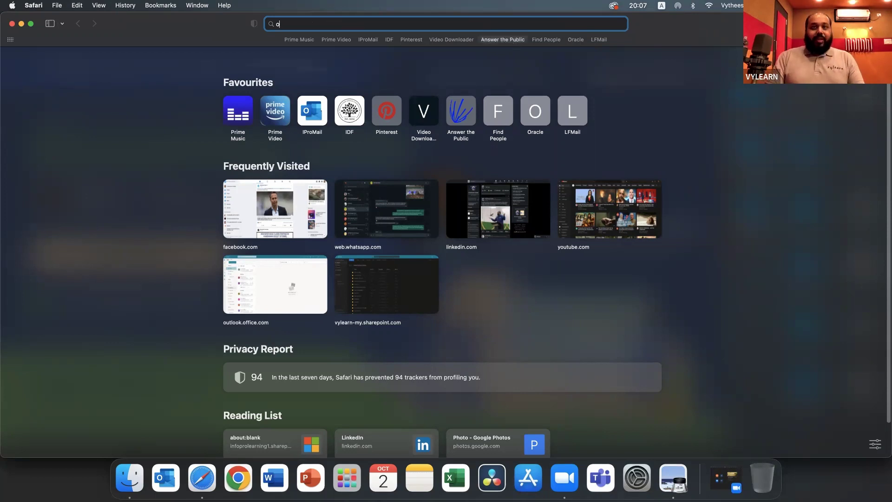
text(bsproject)
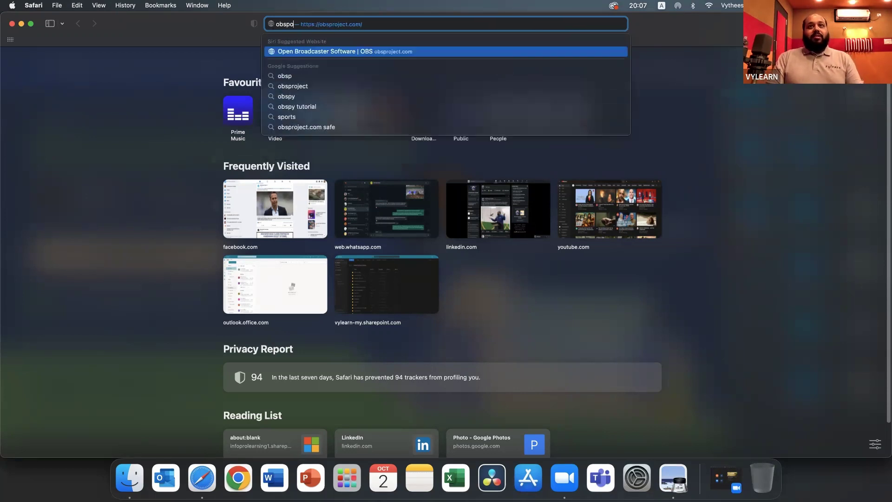
text(.com)
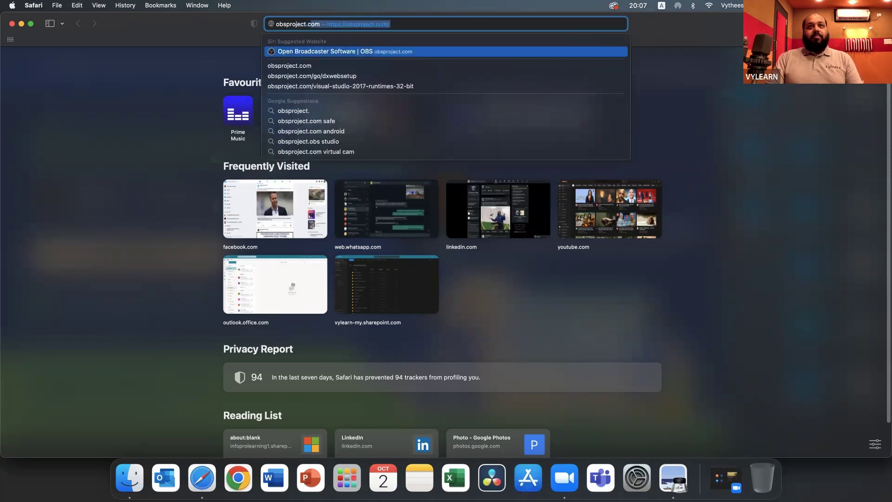
key(Return)
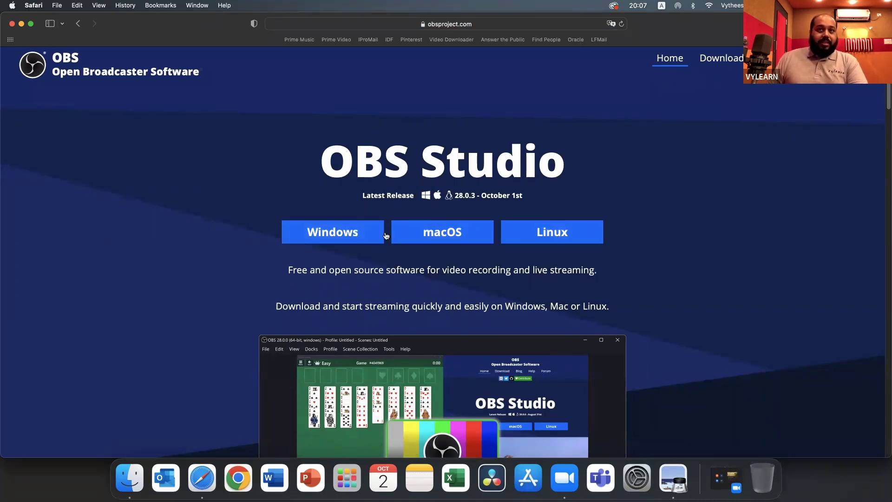
- Start downloading the OBS Studio 28.0.3 installer from the OBS homepage's Windows button
click(333, 237)
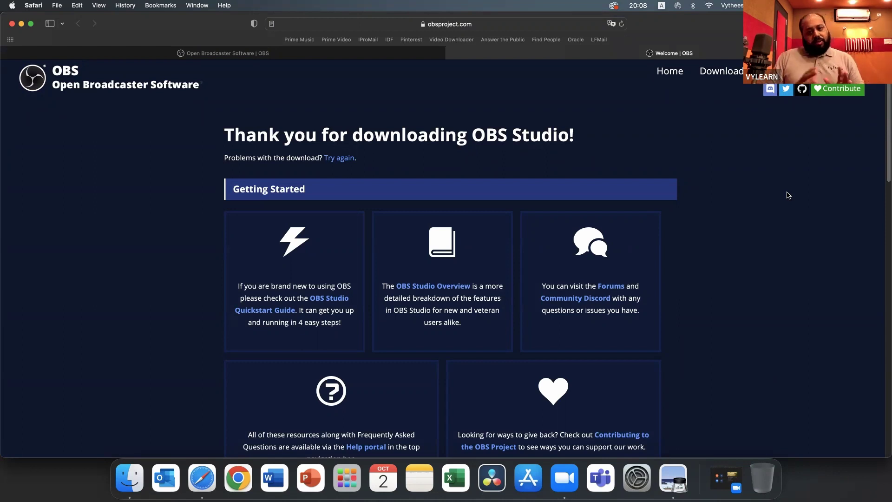
- Launch OBS.app by searching 'obs' in Spotlight
key(super+space)
text(obs)
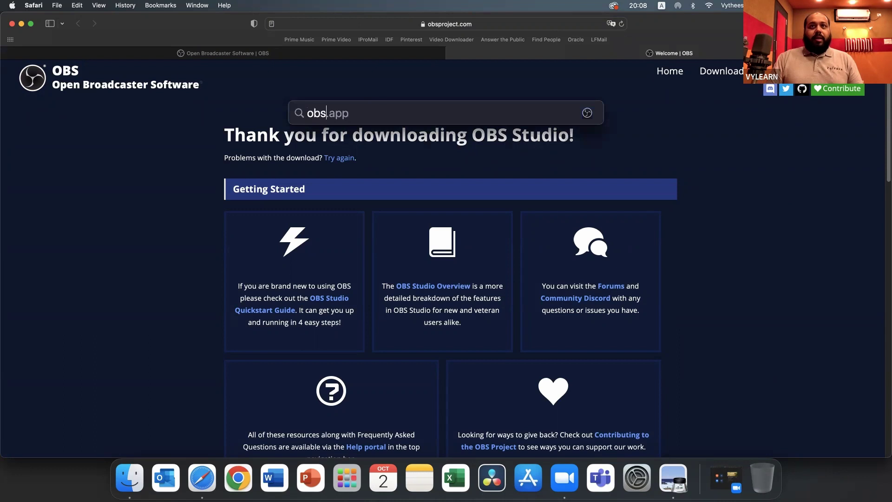
key(Return)
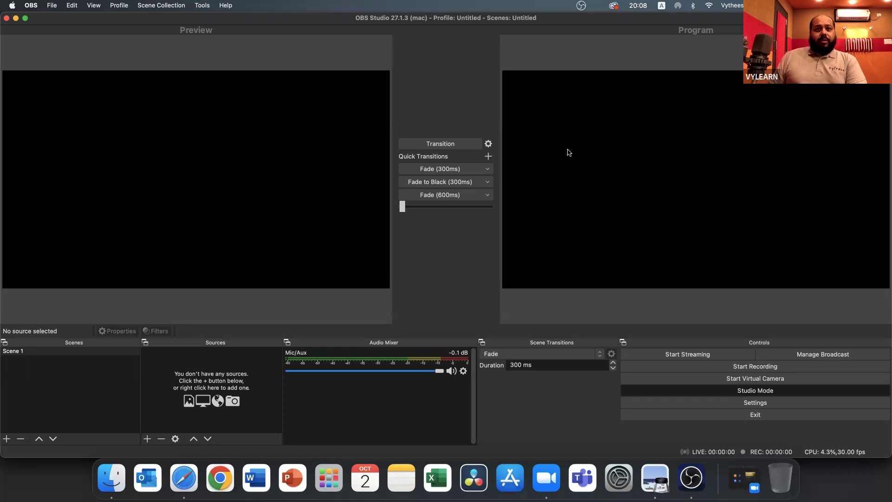
click(49, 5)
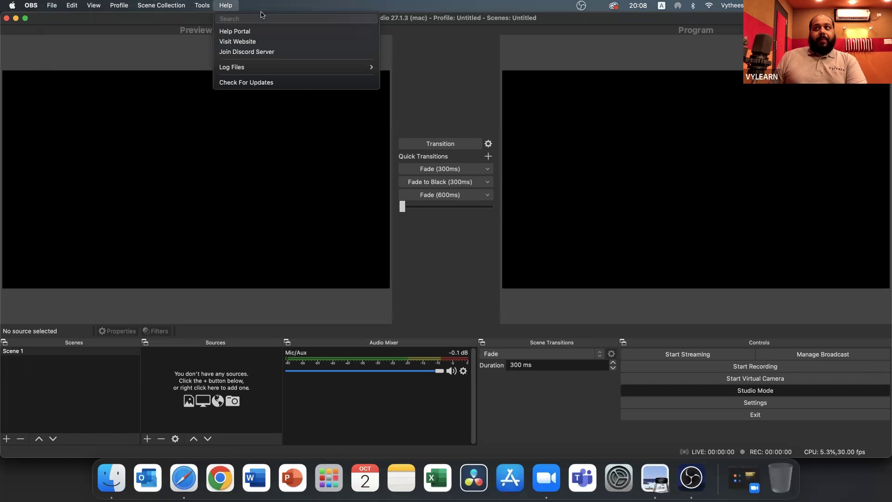
click(429, 72)
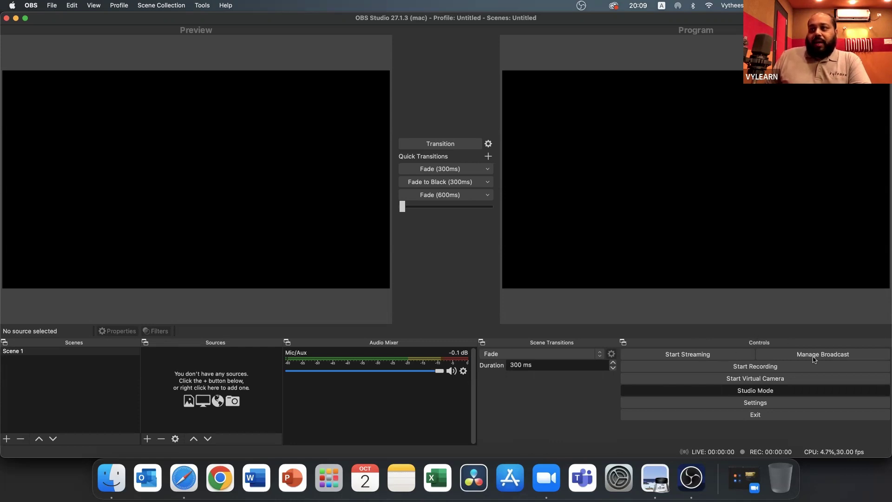
click(774, 395)
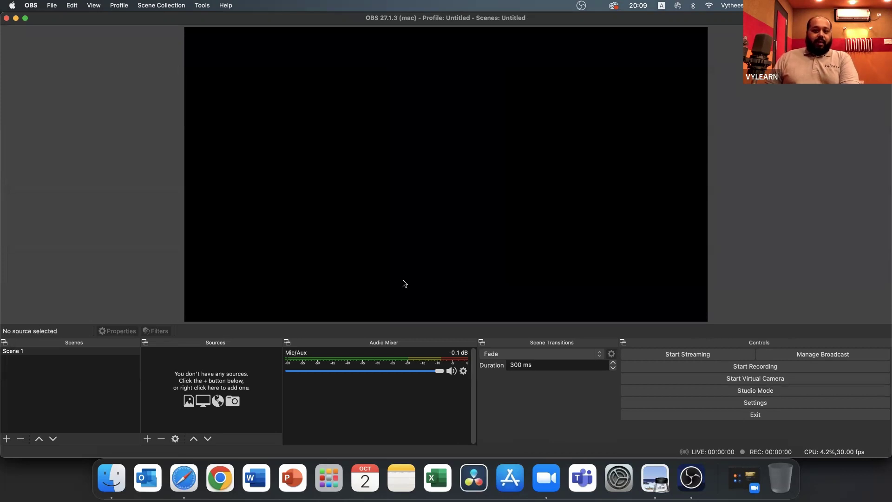
click(701, 390)
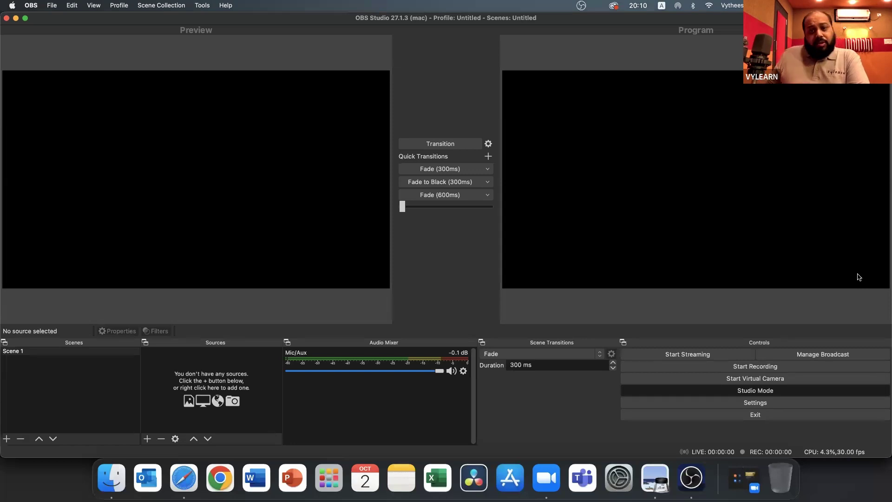
click(785, 391)
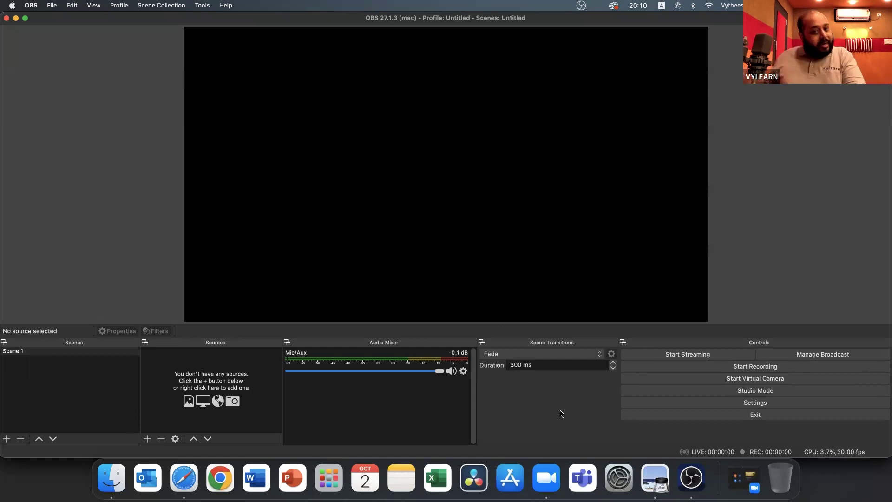
click(703, 395)
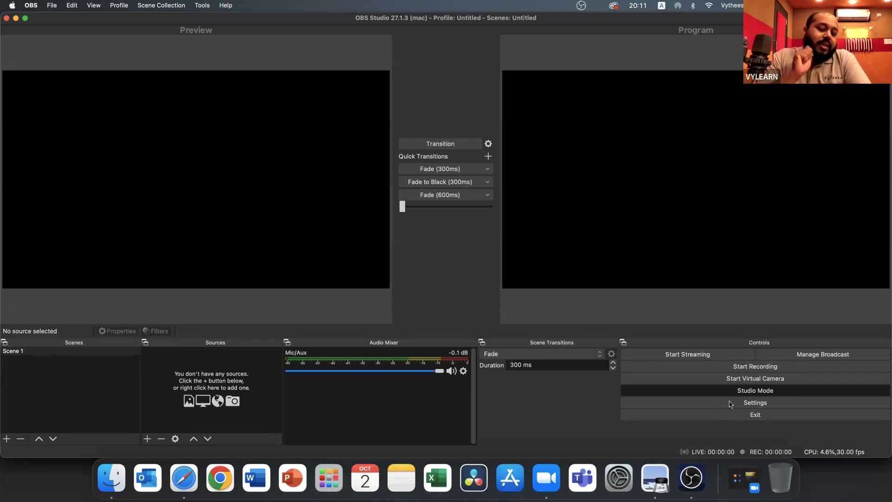
- Open Settings and review the General page, keeping source snapping sensitivity at 10.0
click(731, 403)
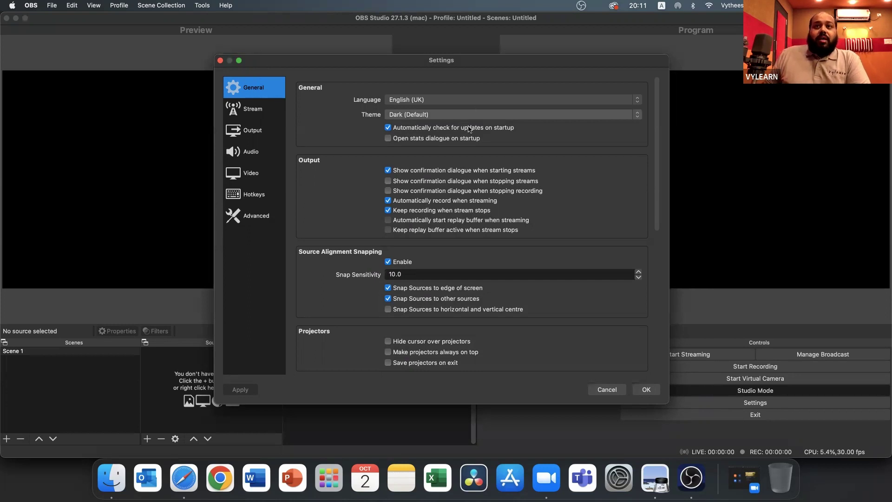
scroll(469, 129, down, 5)
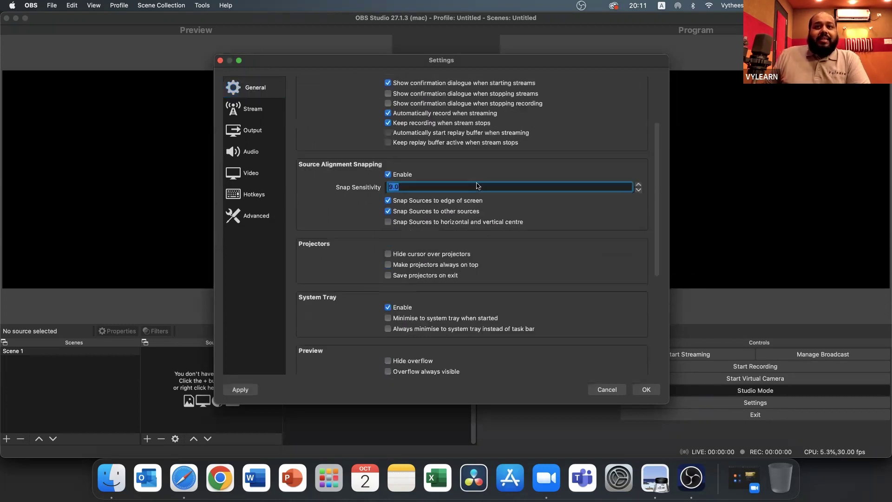
key(Down)
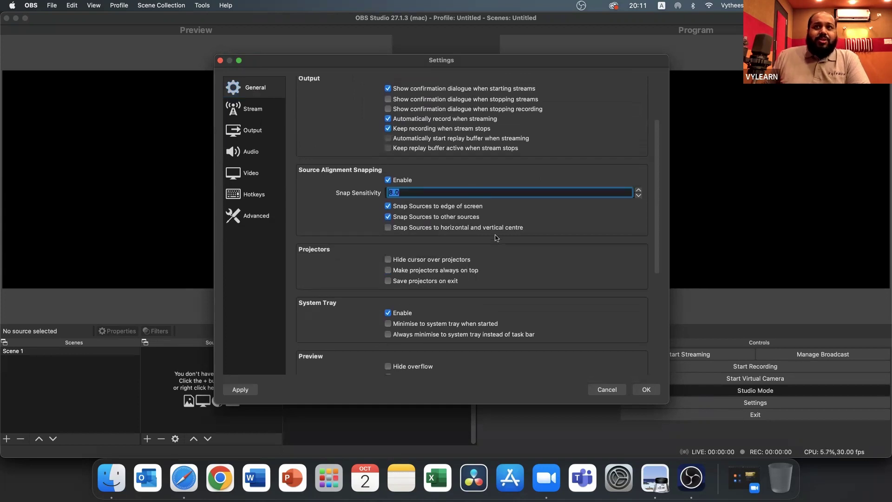
scroll(496, 238, up, 5)
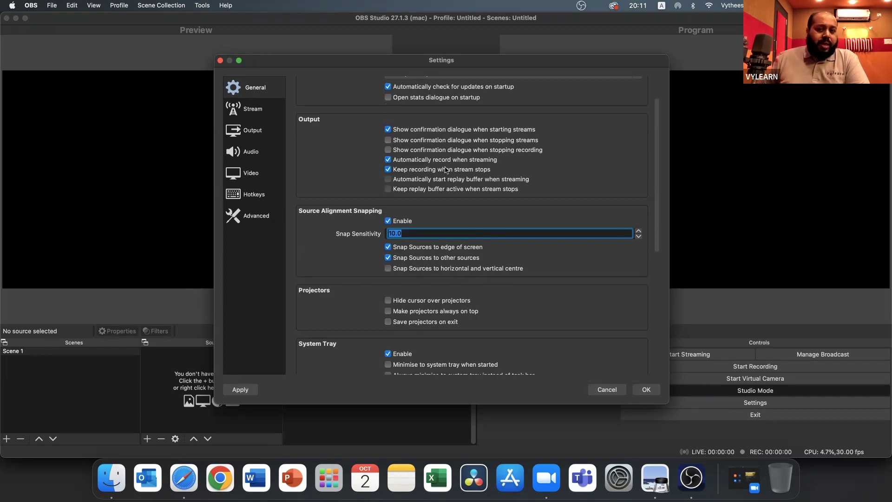
- Keep the streaming service on YouTube - RTMPS, then show Output settings (x264, CBR 2500 Kbps)
click(264, 114)
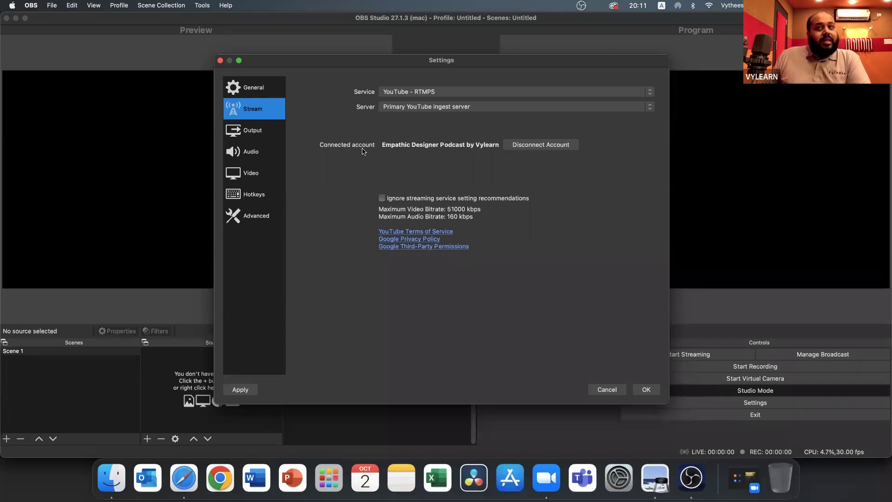
click(462, 93)
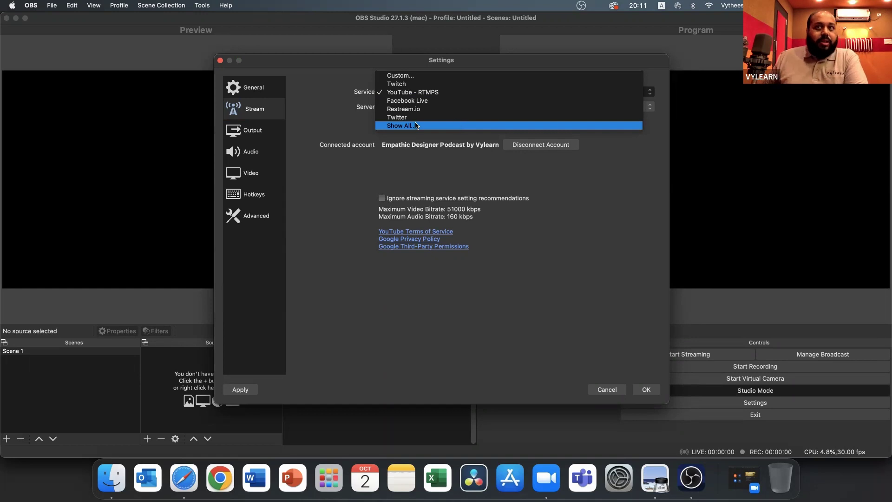
click(346, 131)
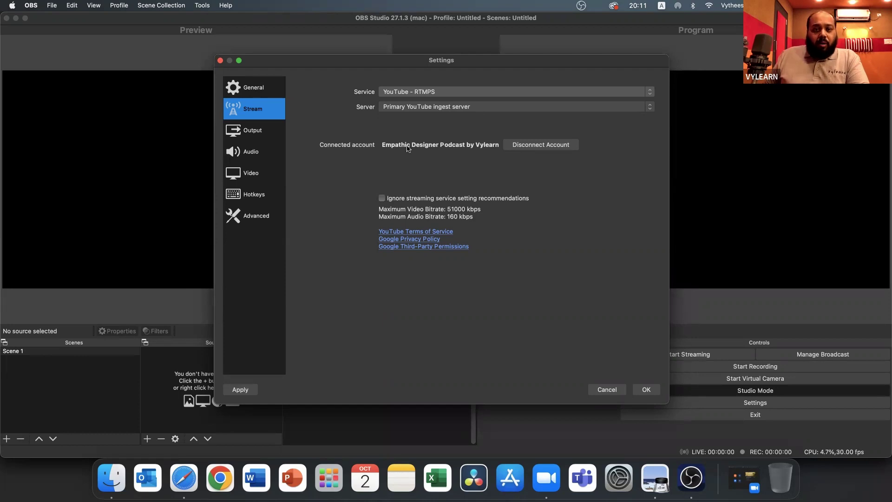
click(263, 134)
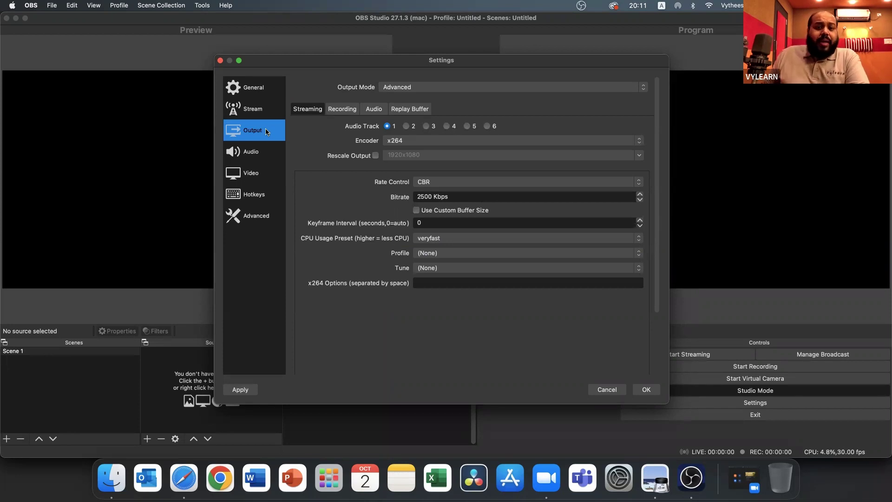
click(310, 112)
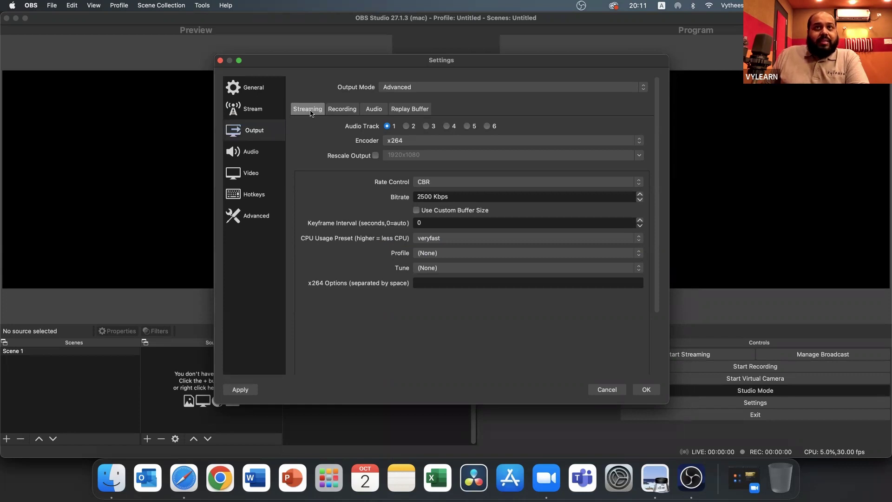
click(343, 108)
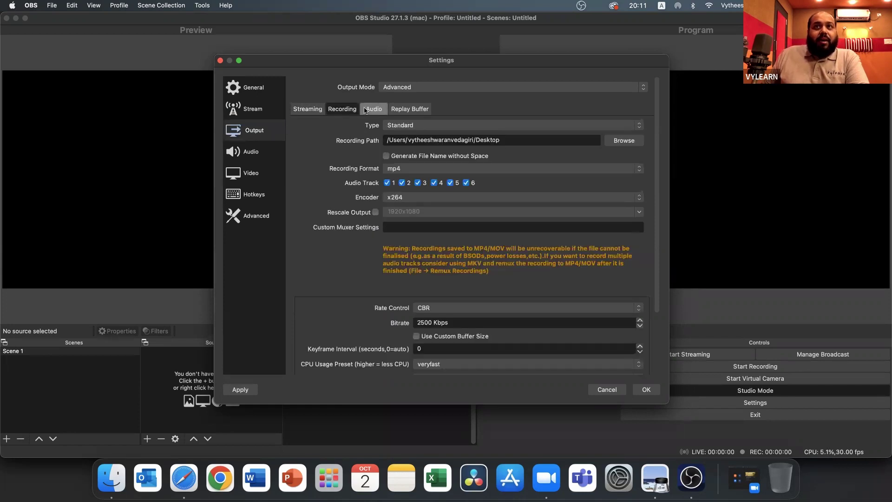
click(374, 109)
click(396, 110)
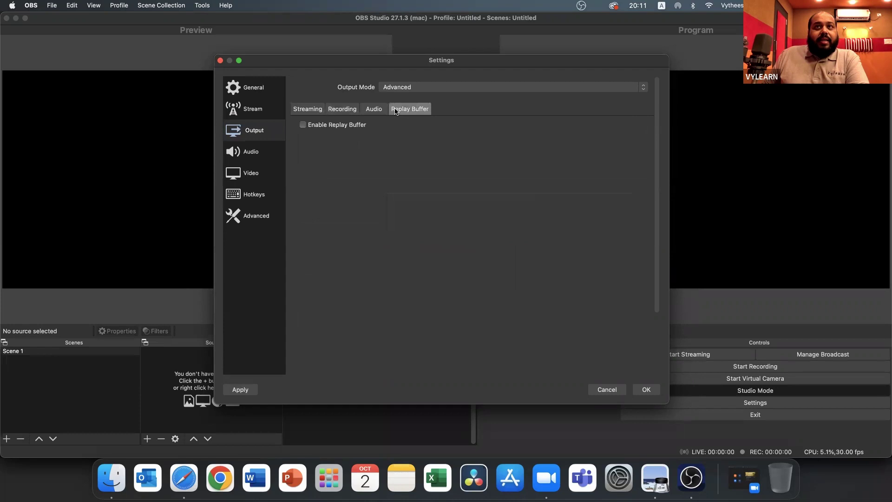
click(308, 109)
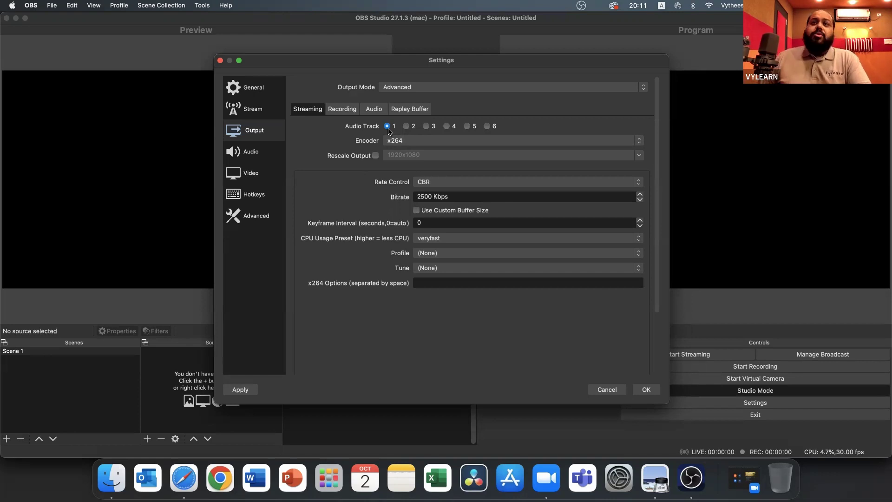
click(417, 141)
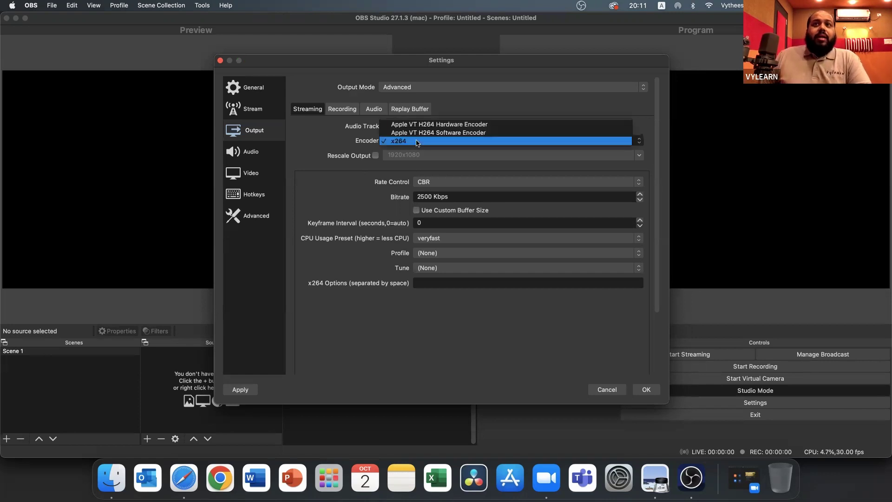
click(417, 141)
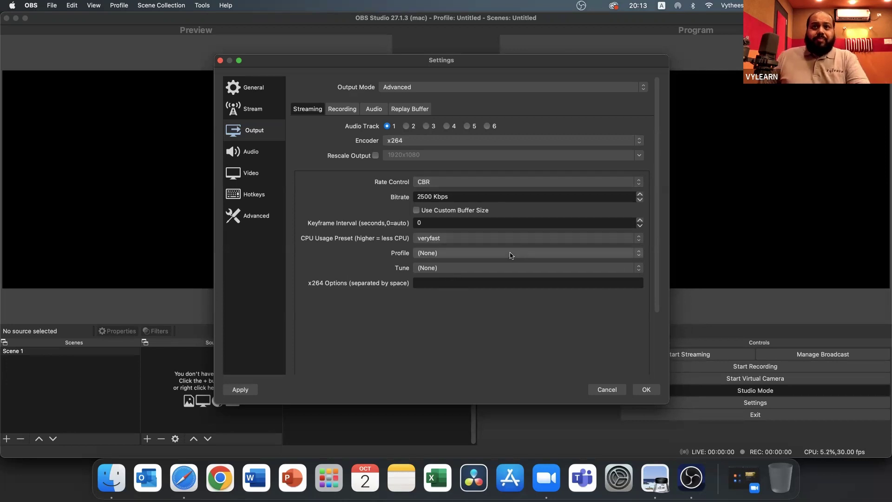
- Show the Recording output tab, keeping Standard recording type and the Desktop recording path
click(336, 110)
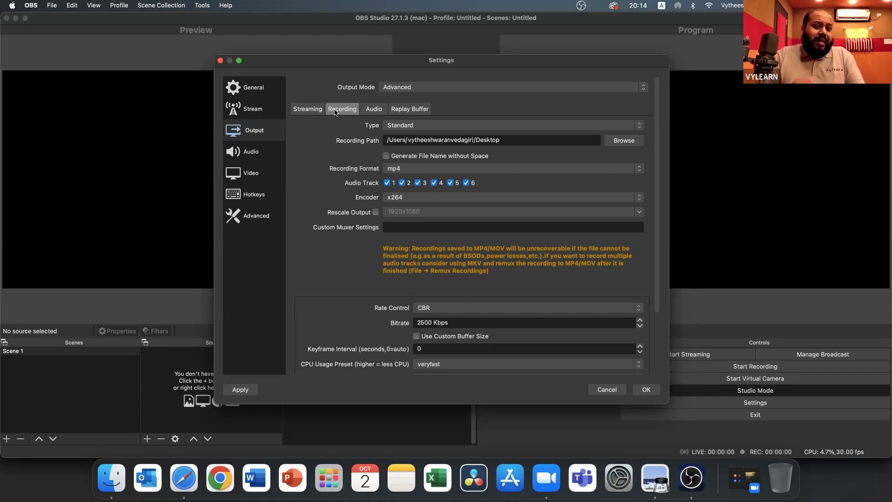
click(394, 126)
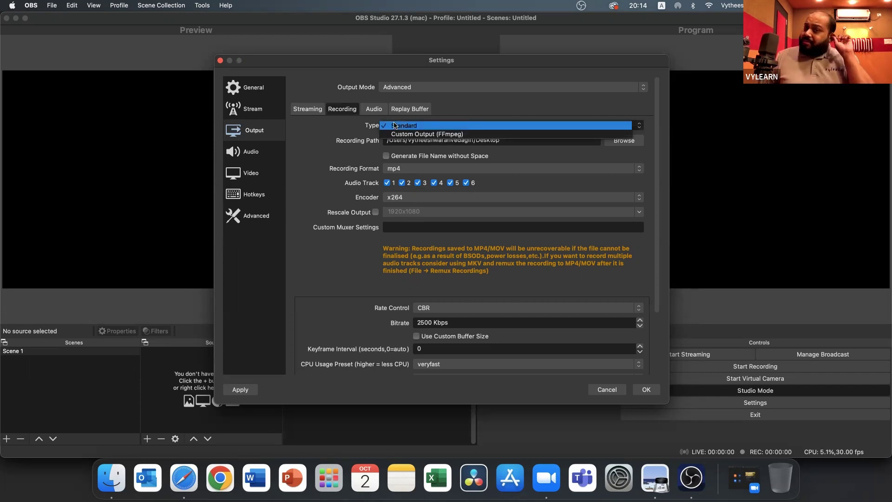
click(394, 125)
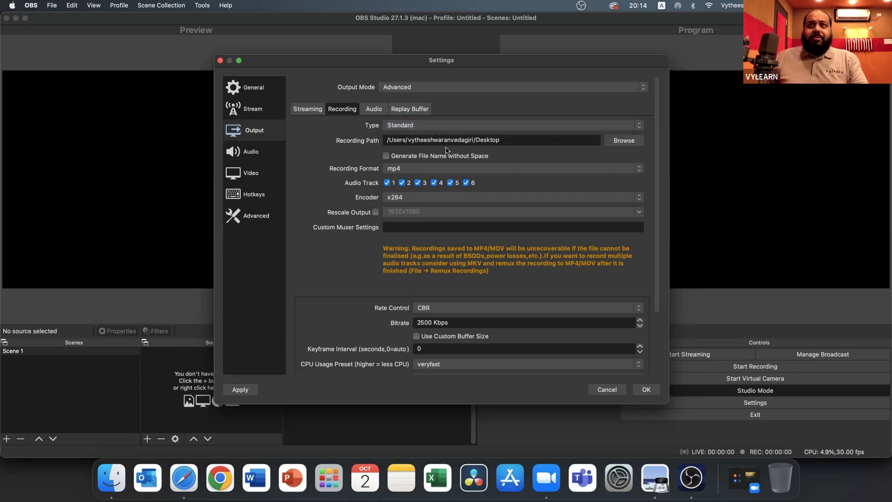
click(483, 140)
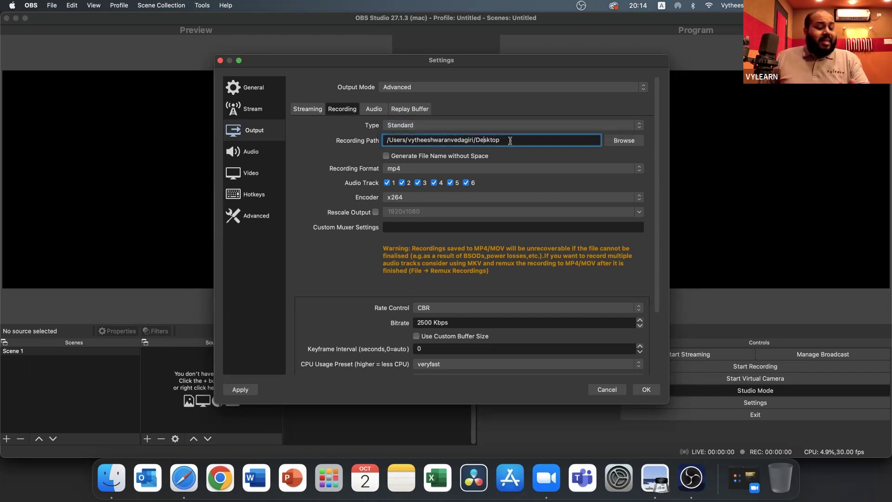
click(395, 126)
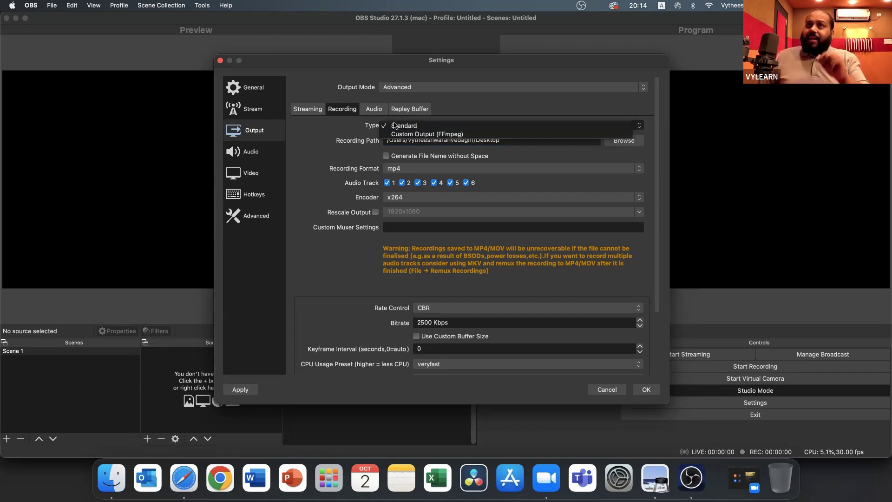
click(395, 125)
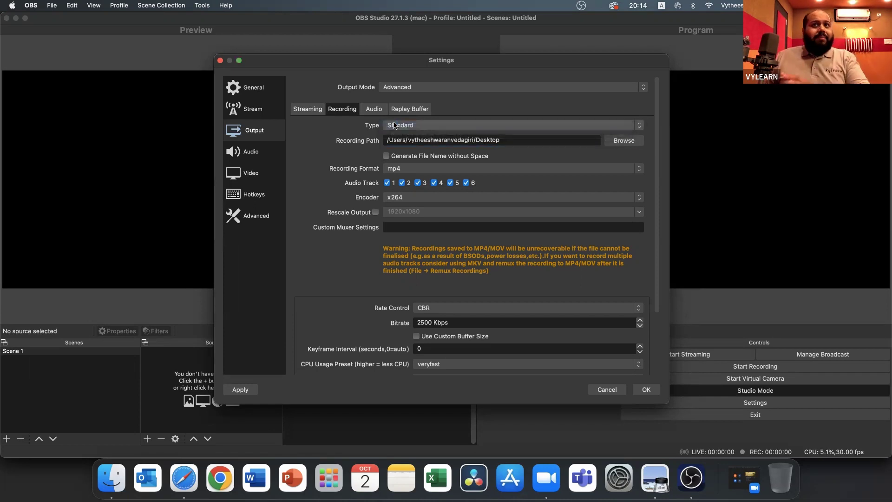
click(482, 140)
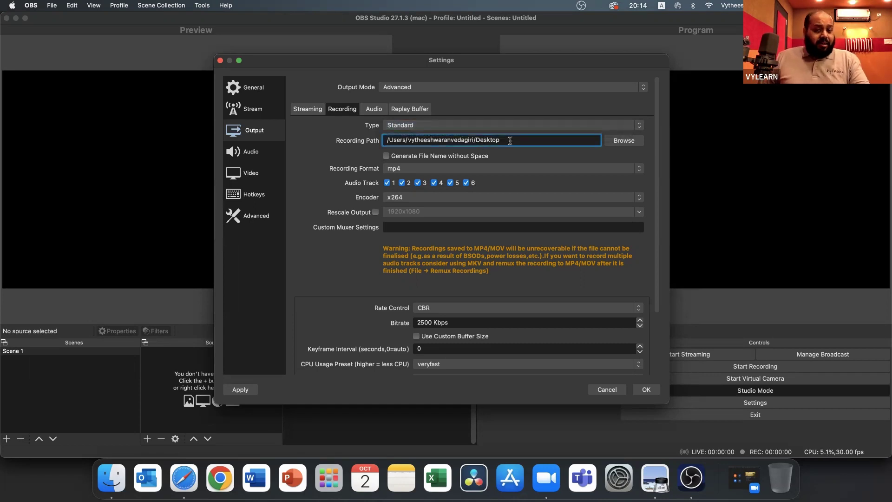
click(616, 143)
click(604, 125)
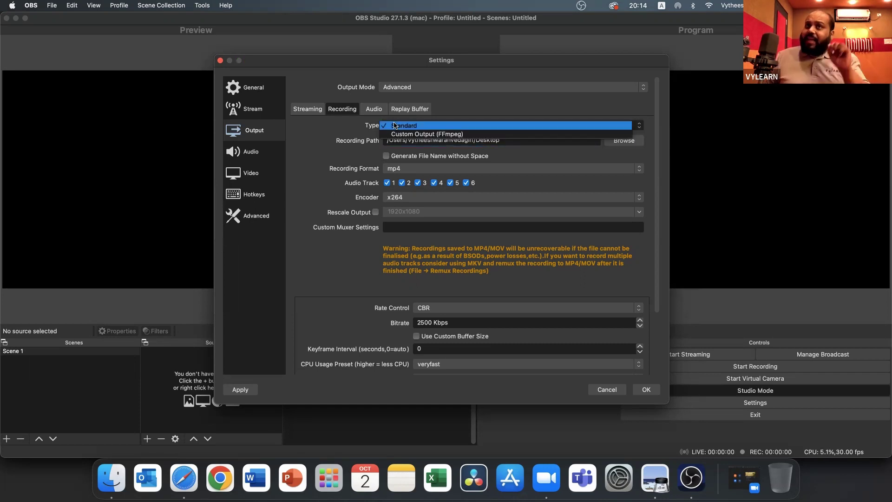
click(604, 124)
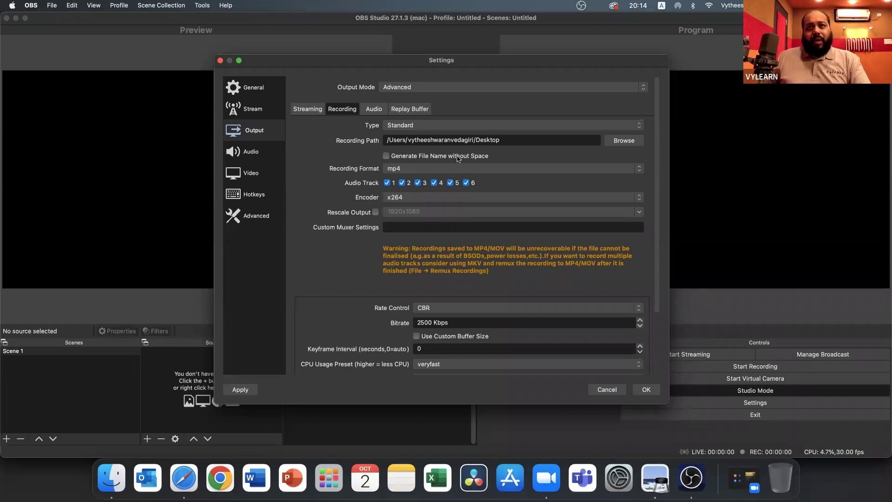
click(641, 170)
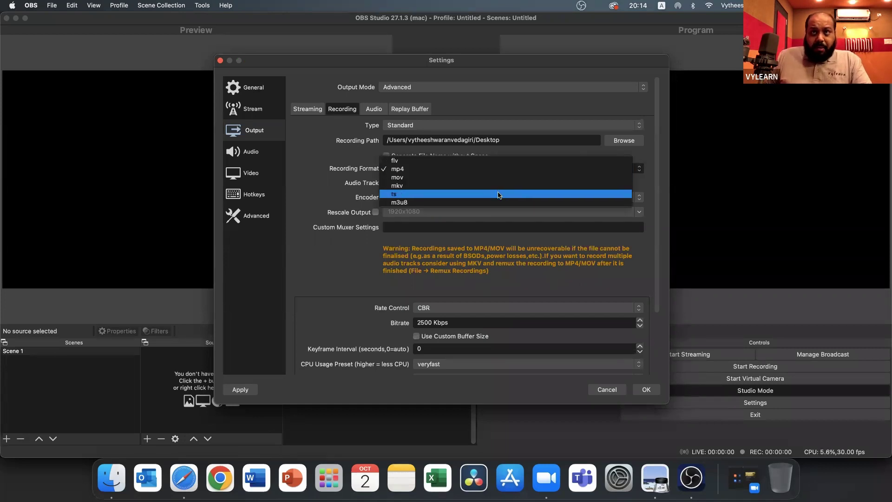
click(492, 170)
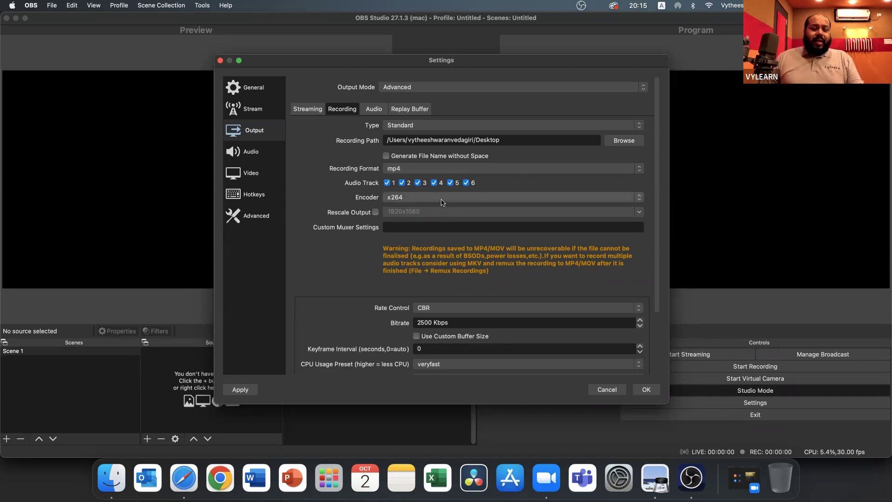
scroll(443, 202, down, 5)
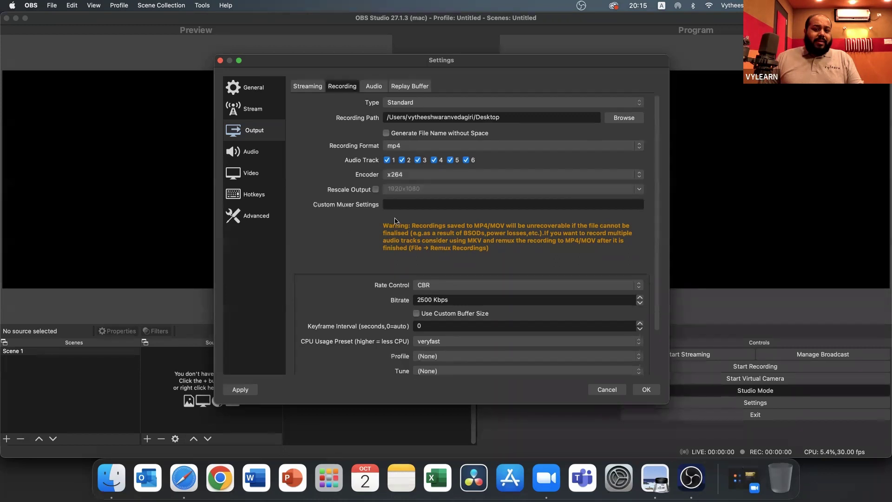
scroll(483, 237, up, 5)
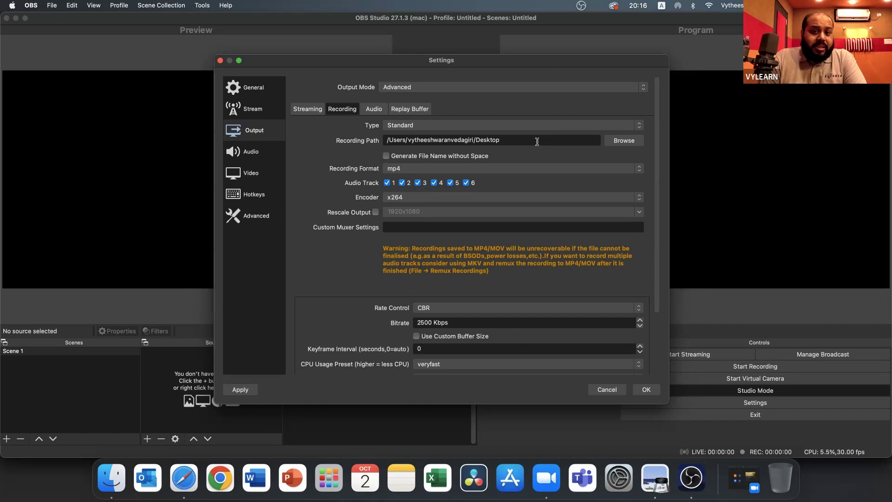
- Try 128 then restore Track 1's audio bitrate to 192, and show the Audio page
click(372, 108)
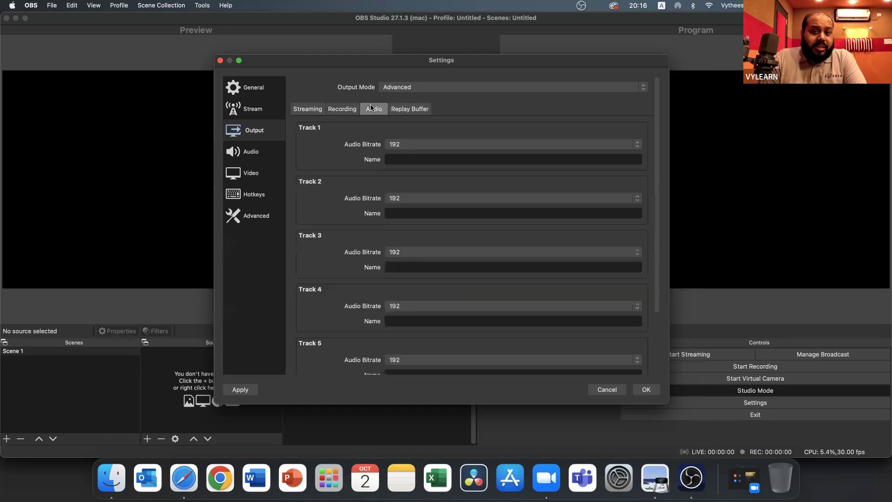
click(415, 146)
click(437, 122)
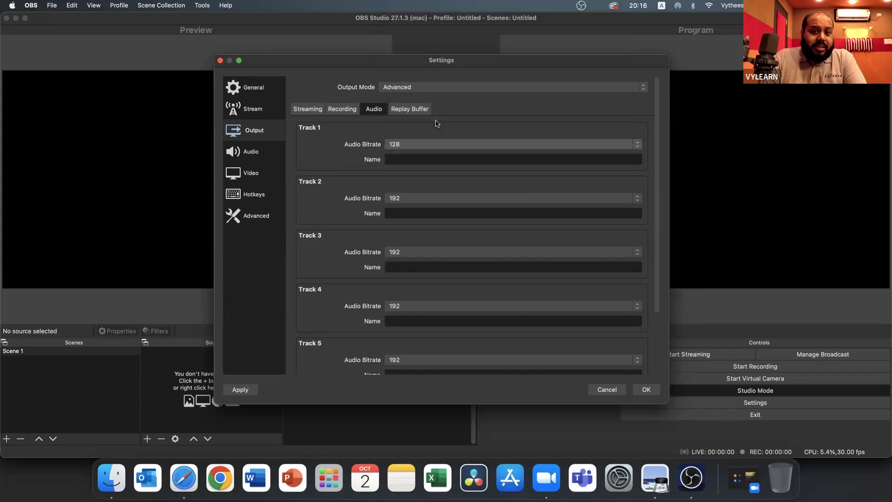
click(466, 146)
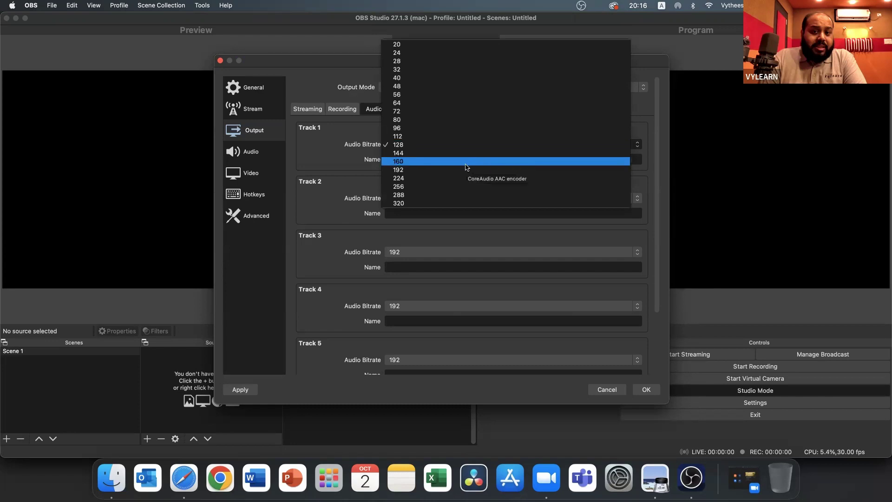
click(467, 170)
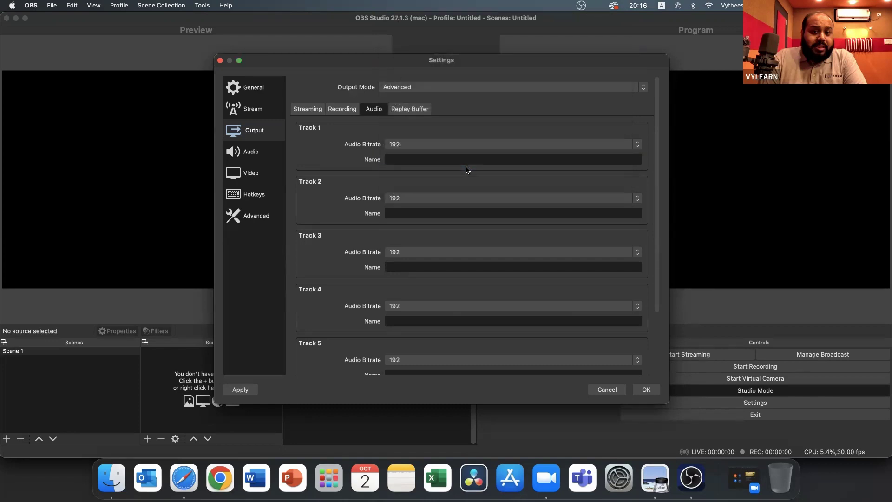
click(247, 153)
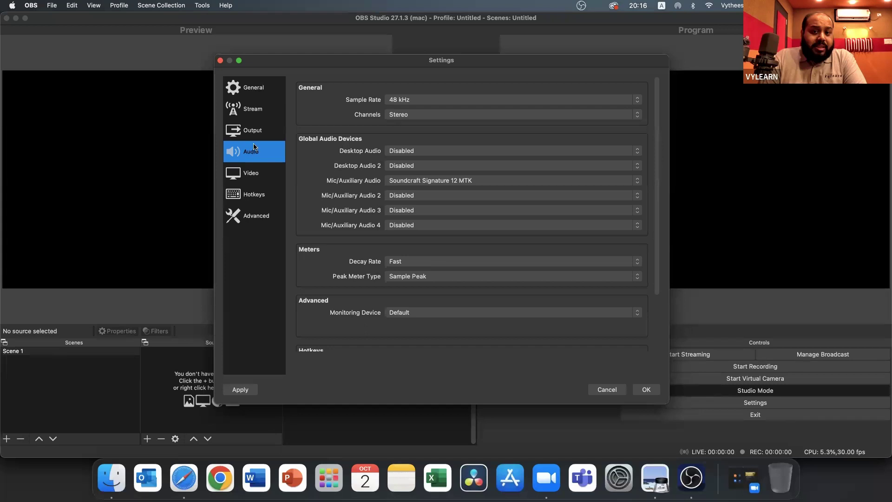
click(452, 152)
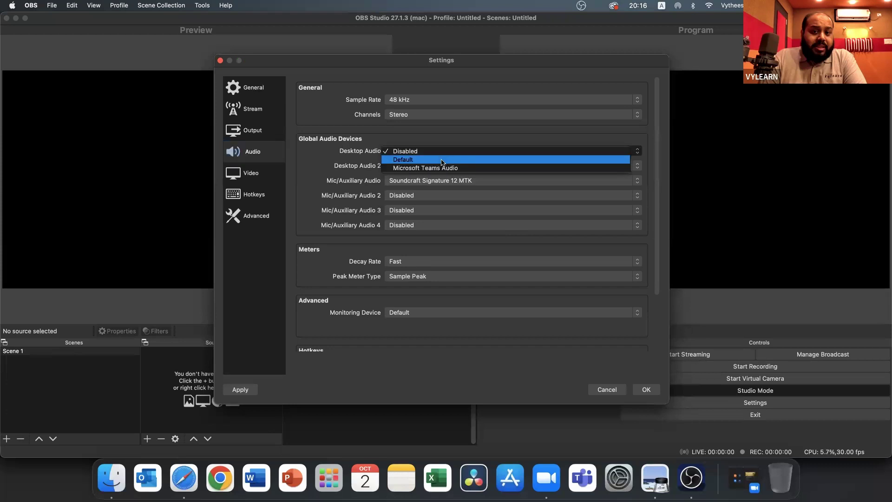
click(441, 159)
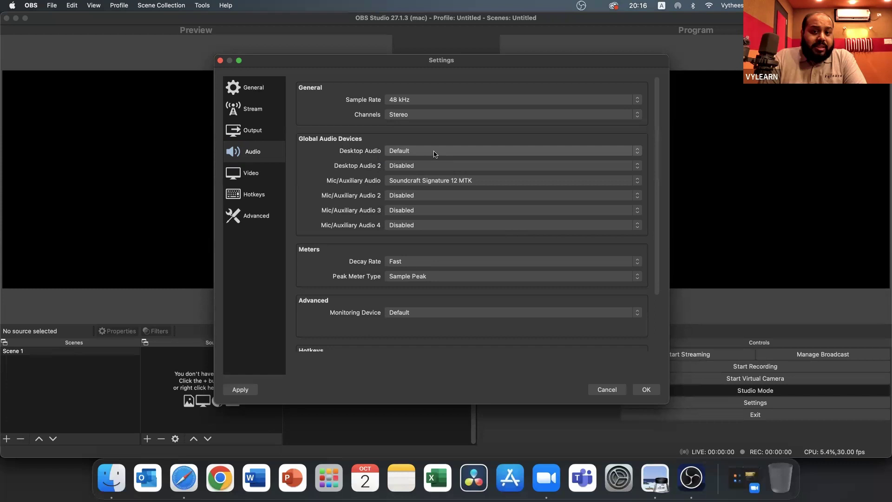
click(436, 153)
click(442, 145)
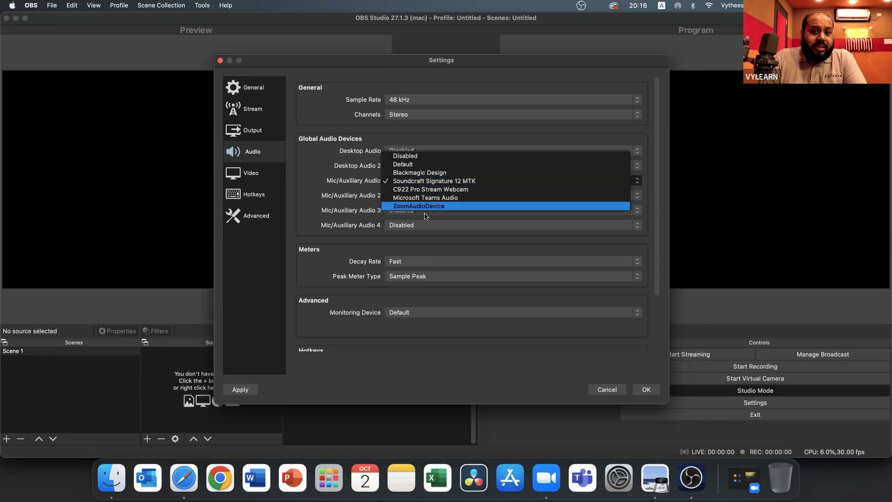
click(445, 181)
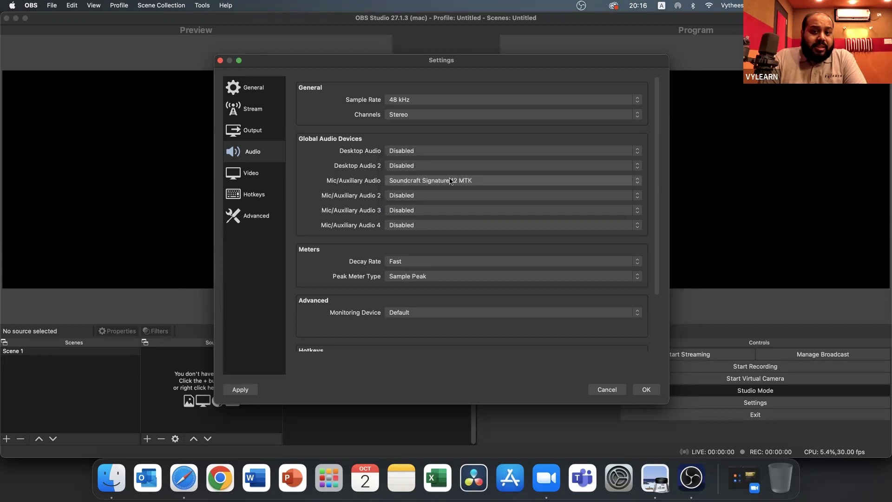
- Scroll the Audio page, then show Video settings: 1920x1080 base and output, 30 FPS
scroll(442, 289, down, 3)
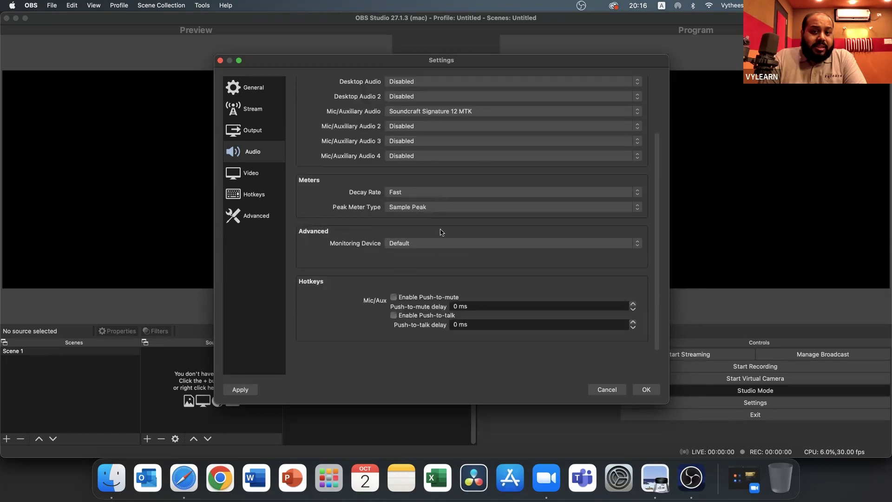
scroll(440, 232, up, 3)
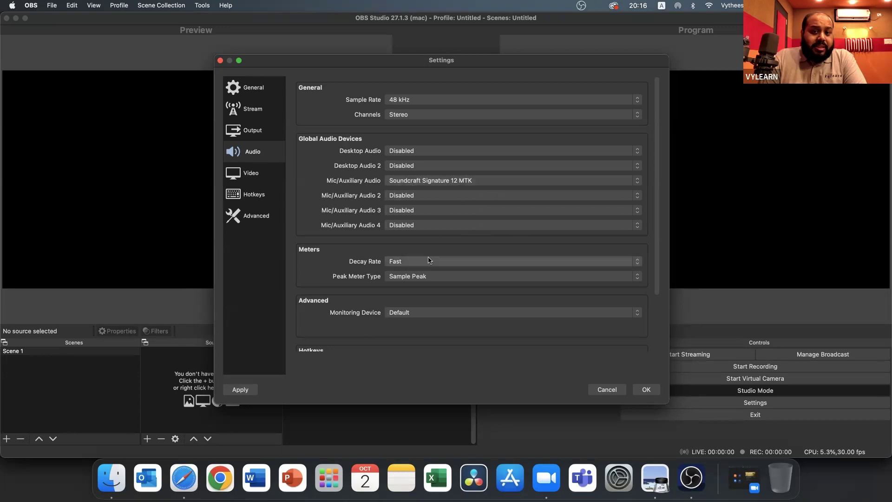
scroll(428, 260, down, 3)
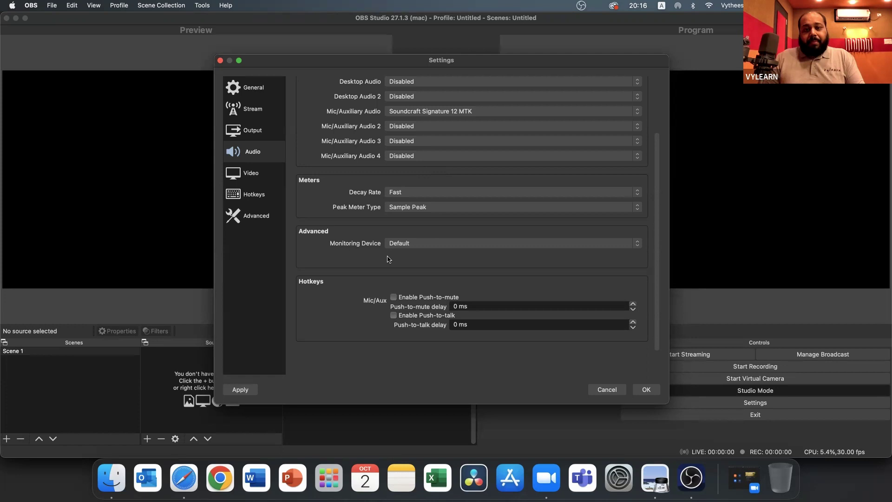
click(267, 183)
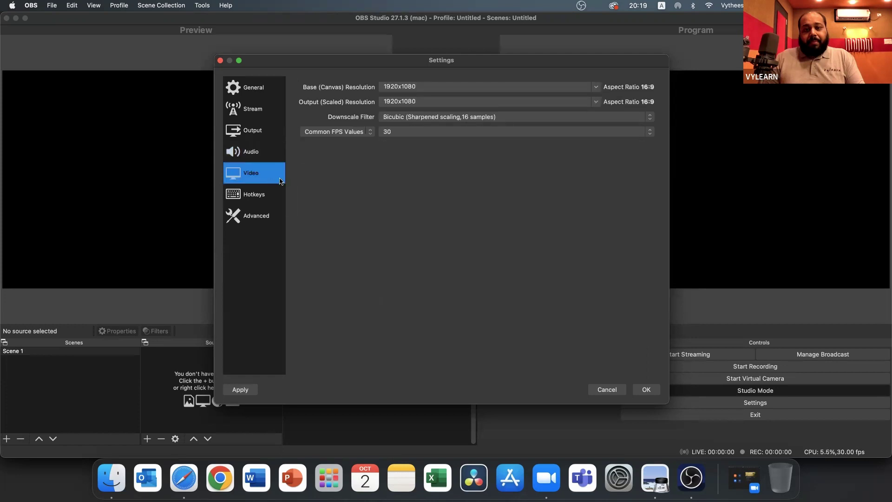
click(473, 86)
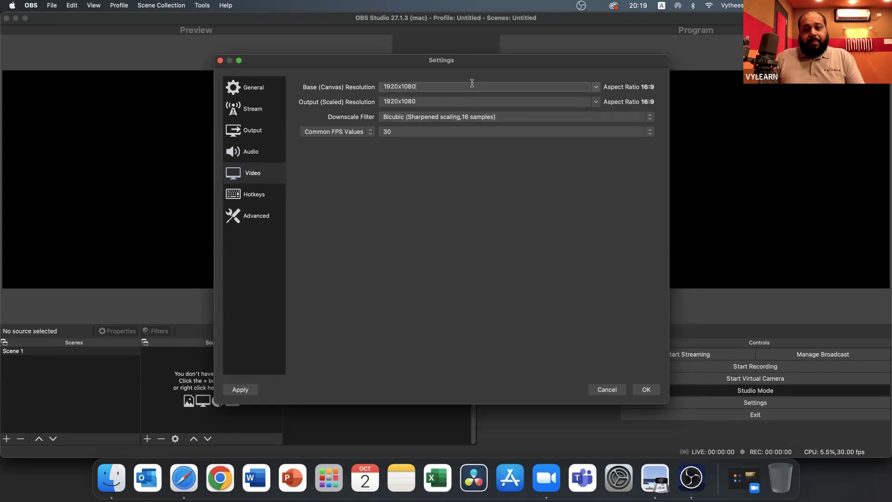
click(595, 87)
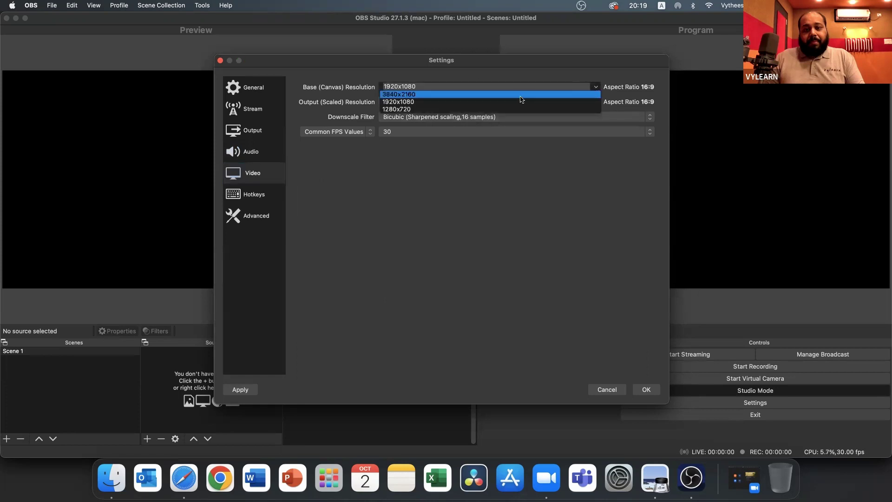
click(432, 102)
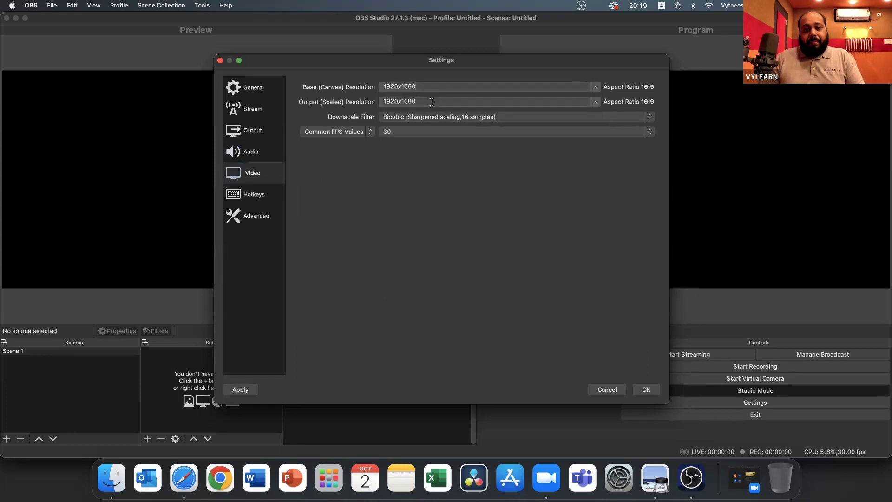
click(594, 87)
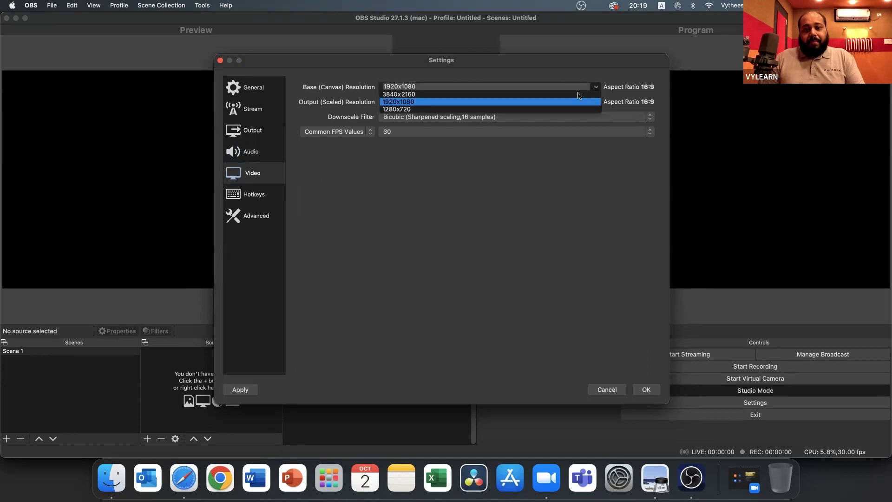
click(530, 100)
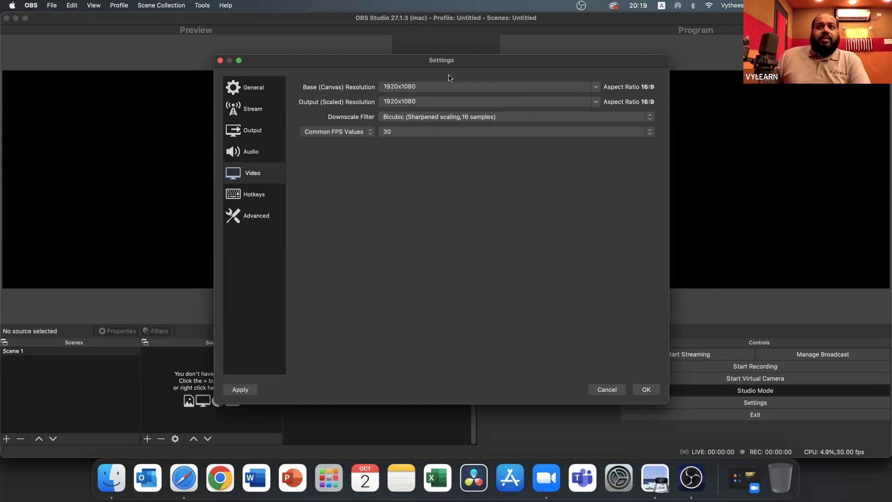
key(shift+Left)
key(shift+Left)
key(shift+Left)
key(shift+Left)
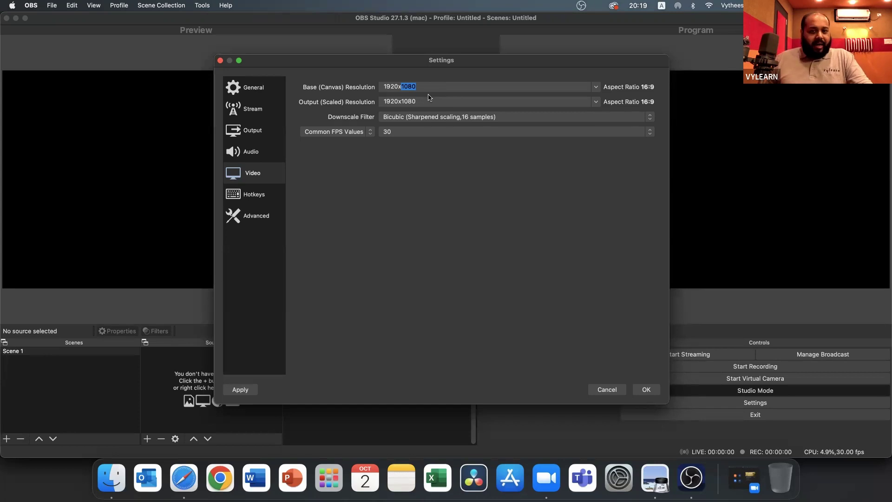
click(597, 86)
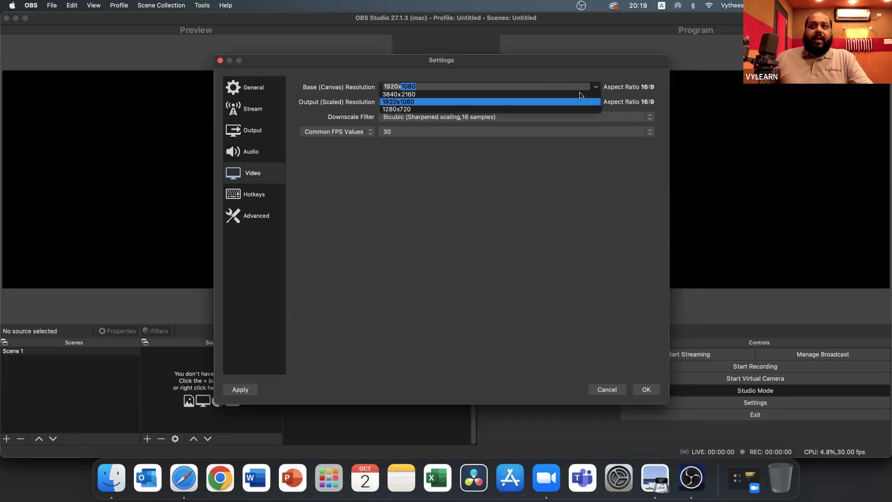
click(485, 109)
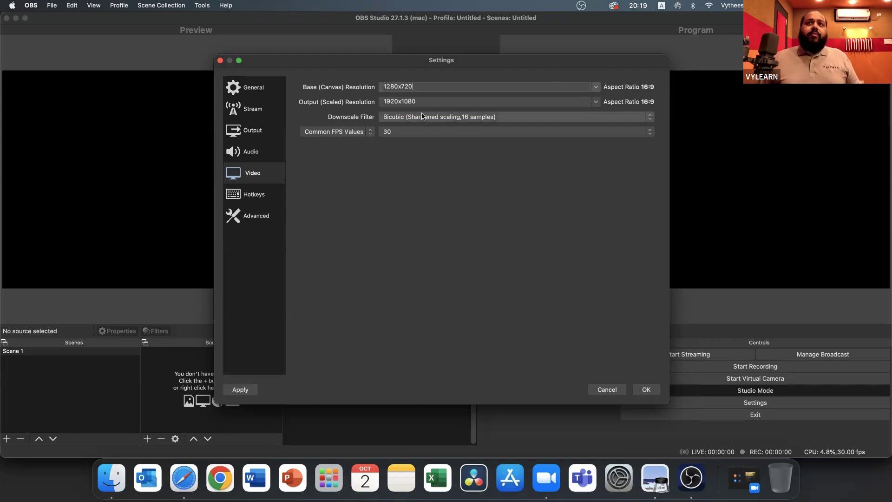
drag(413, 86, 402, 86)
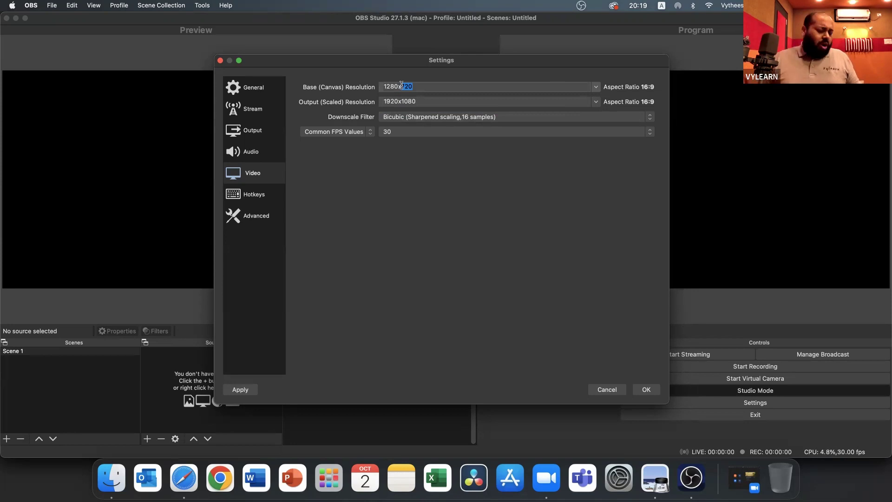
click(596, 86)
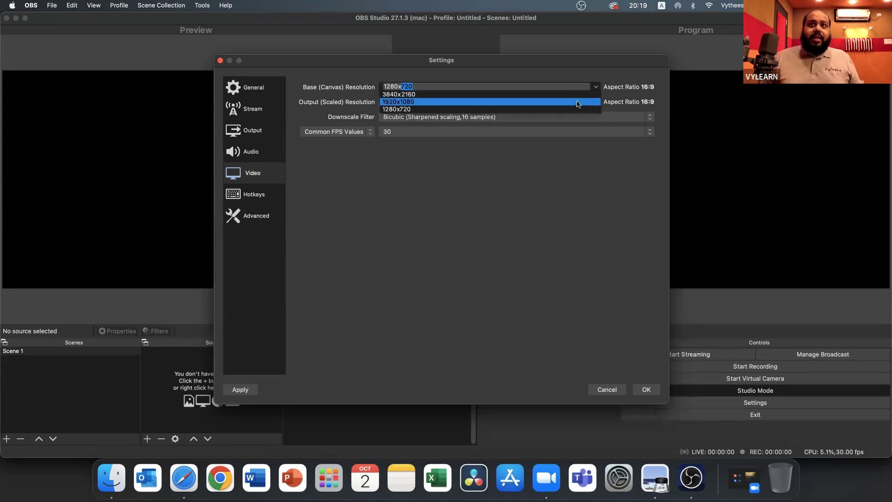
click(578, 102)
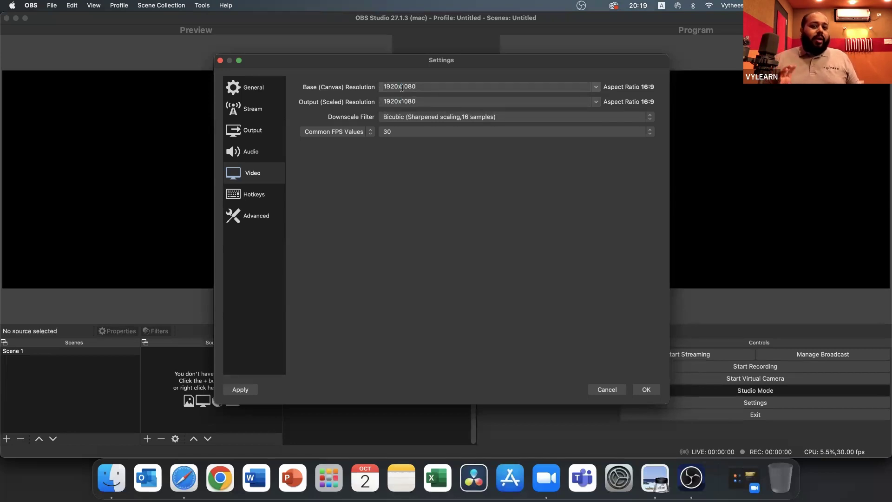
- Leave Common FPS Values at 30 and move to the Hotkeys page
click(395, 134)
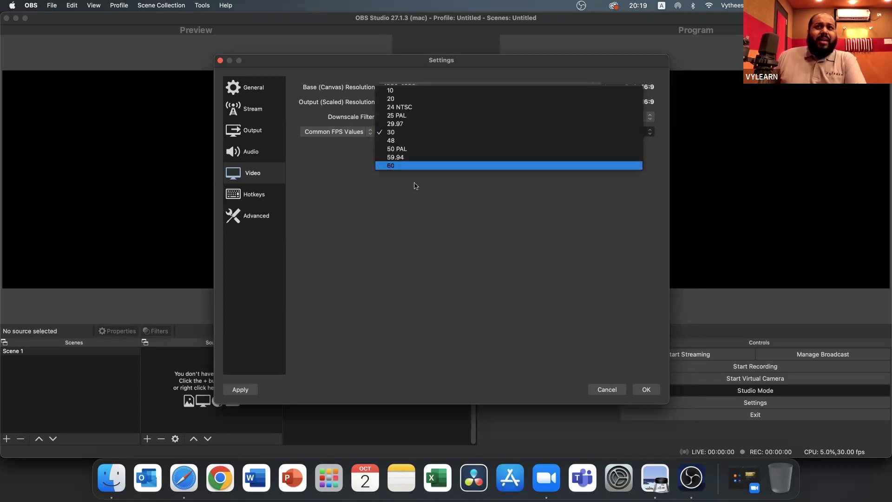
click(428, 133)
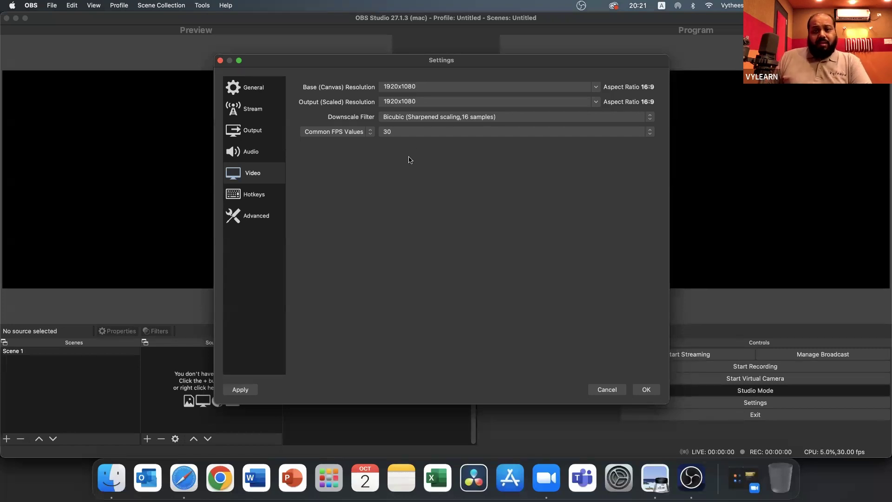
click(261, 194)
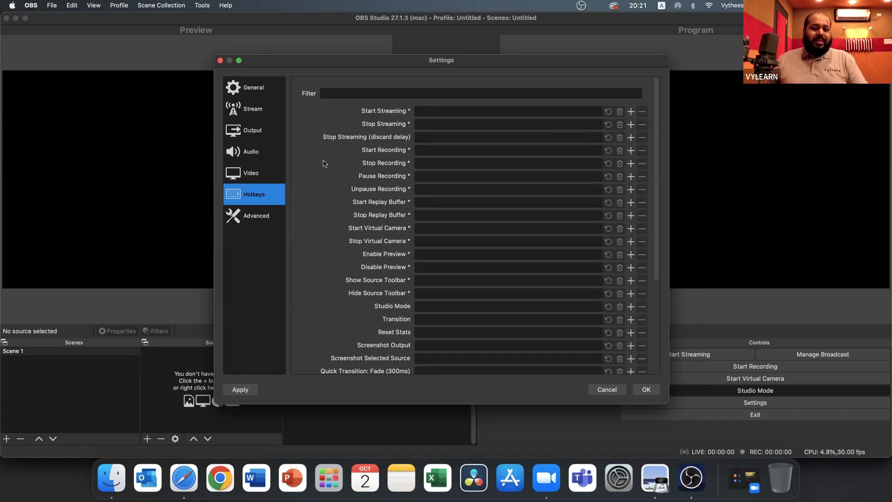
- Review the unassigned hotkey actions, then switch to the Advanced settings page
scroll(410, 265, down, 5)
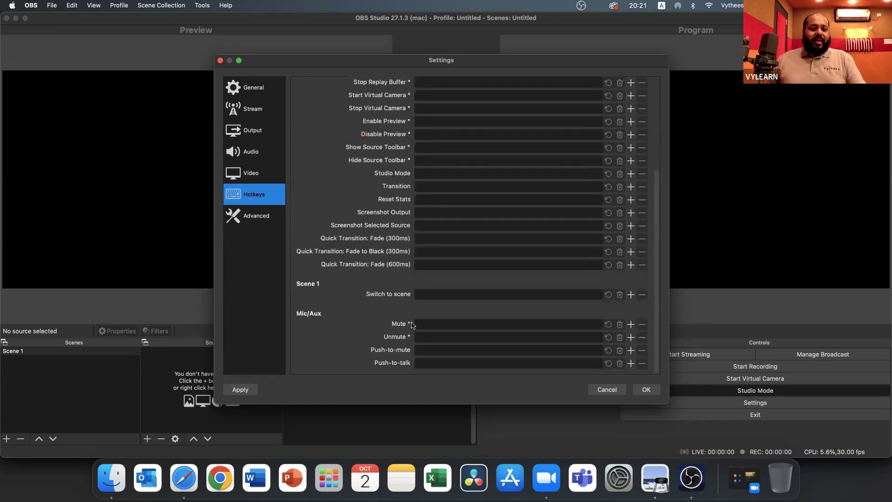
scroll(412, 320, up, 5)
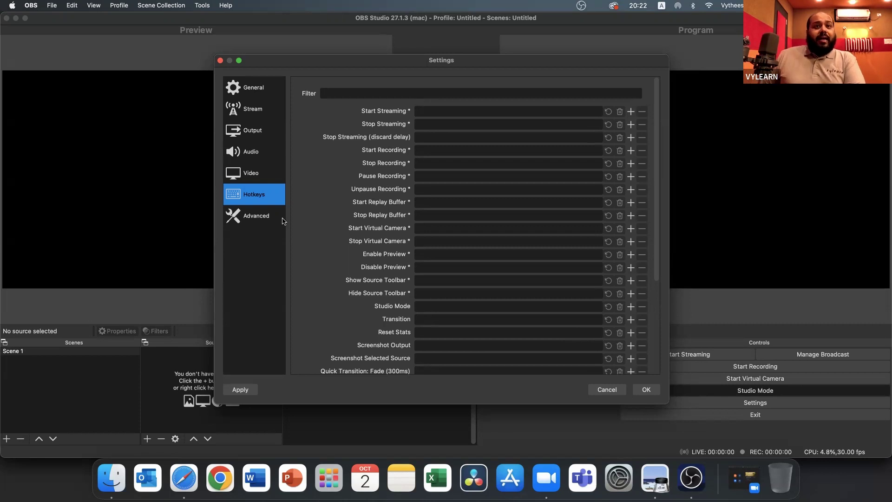
click(255, 221)
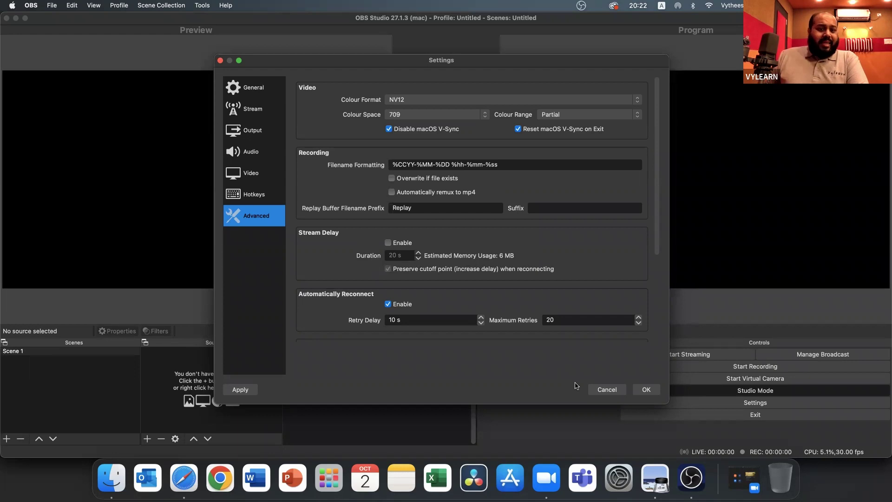
- Cancel out of the Settings window without applying any changes
click(598, 391)
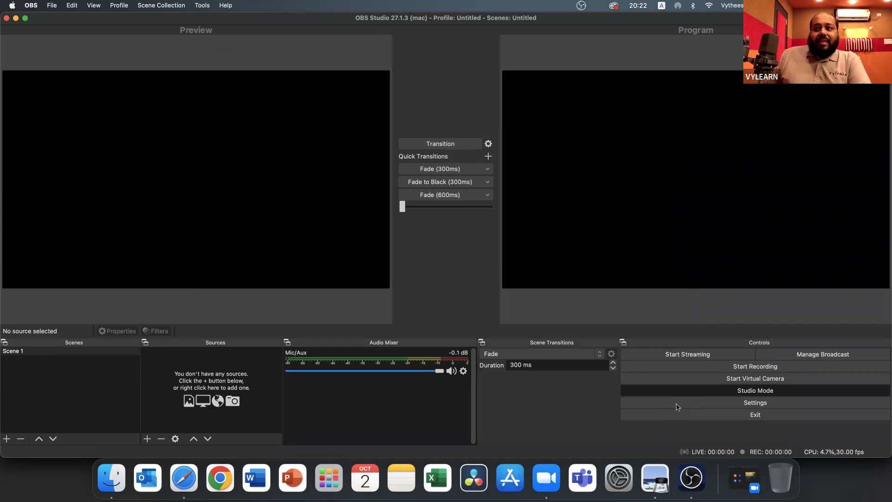
click(720, 369)
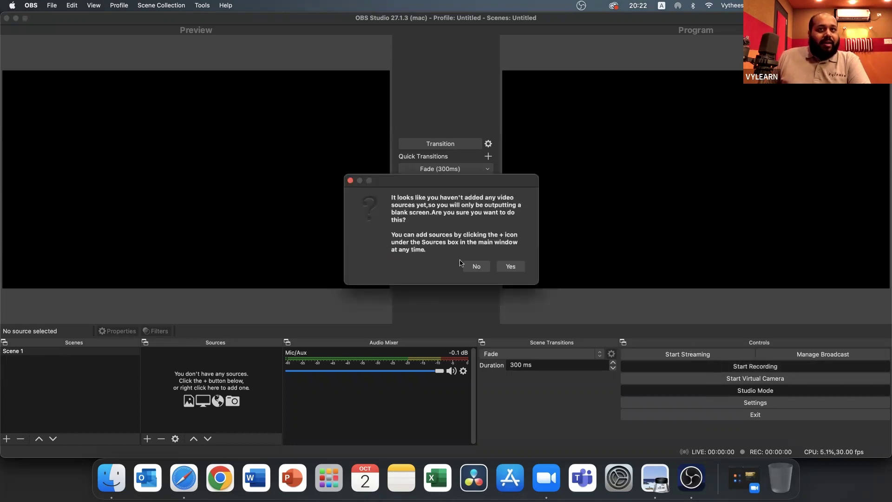
click(476, 266)
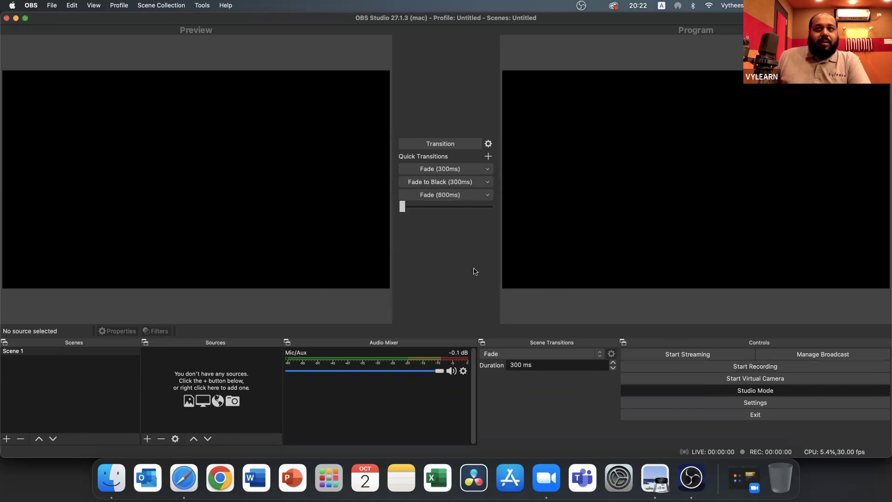
click(45, 352)
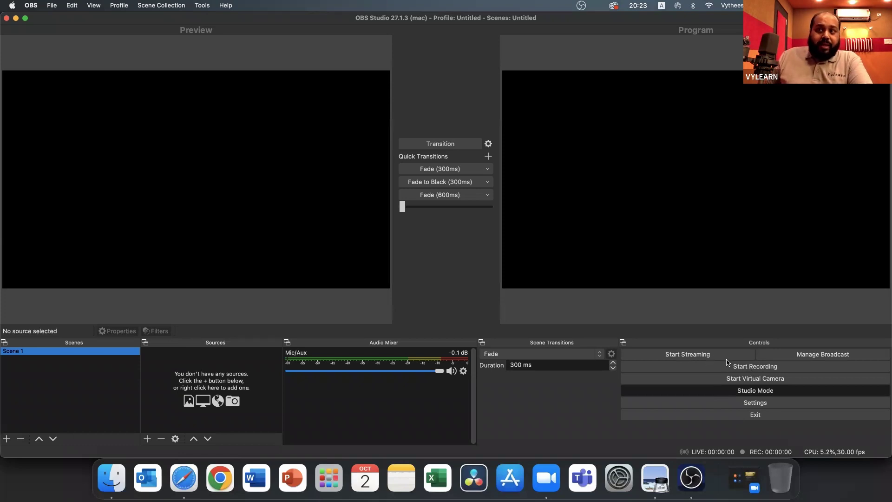
- Open YouTube broadcast setup, edit the 'My Broadcast' title and description, and keep privacy Public
click(805, 356)
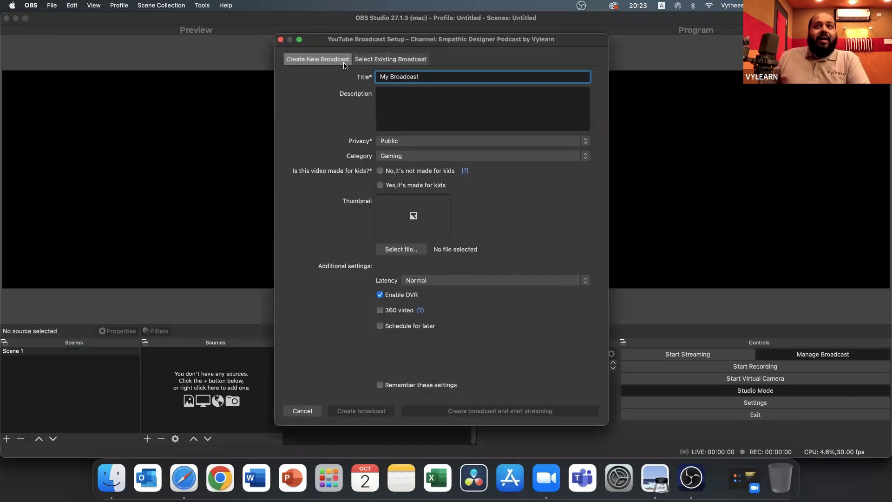
double_click(435, 74)
click(425, 100)
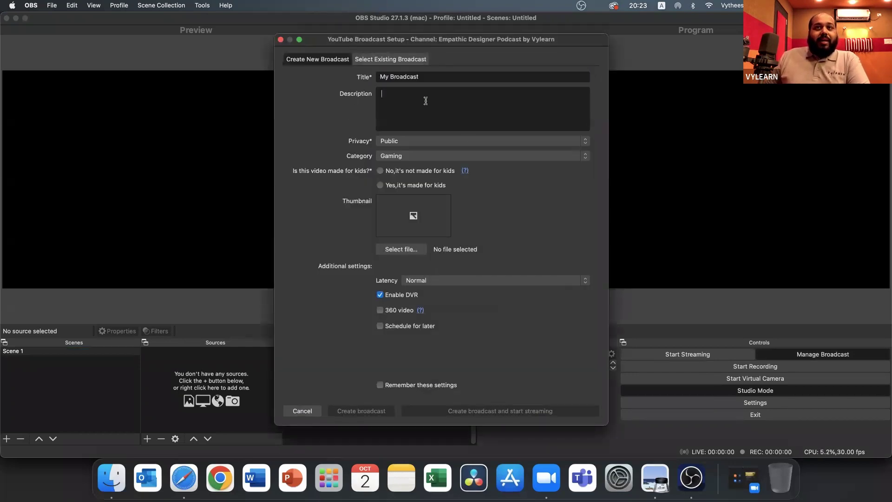
click(447, 141)
click(449, 142)
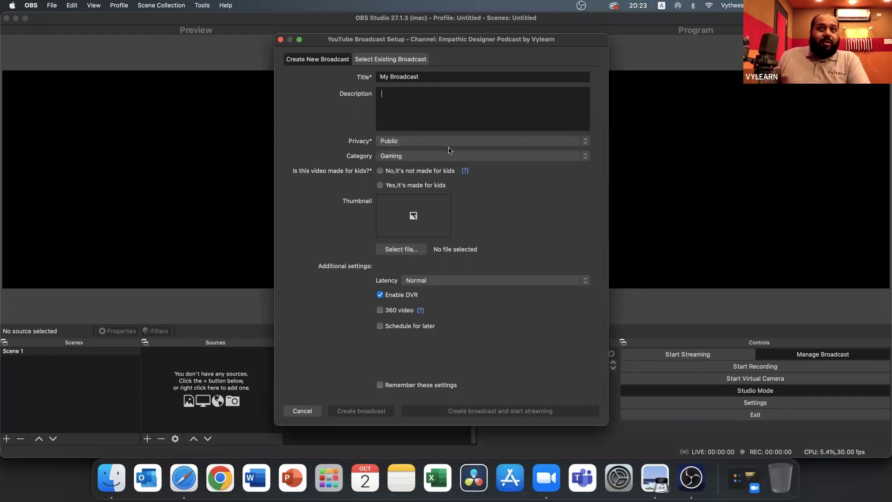
- Set category to Education, skip the thumbnail, mark it not made for kids, and create the broadcast
click(451, 156)
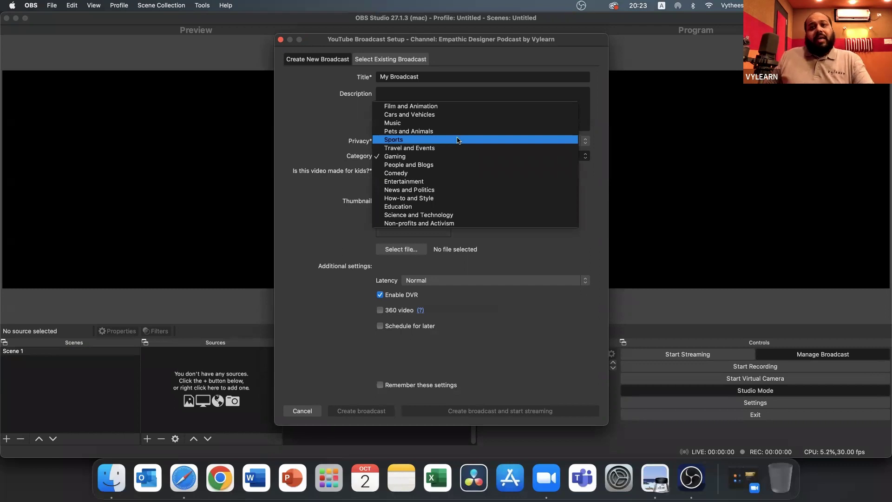
click(465, 198)
click(461, 156)
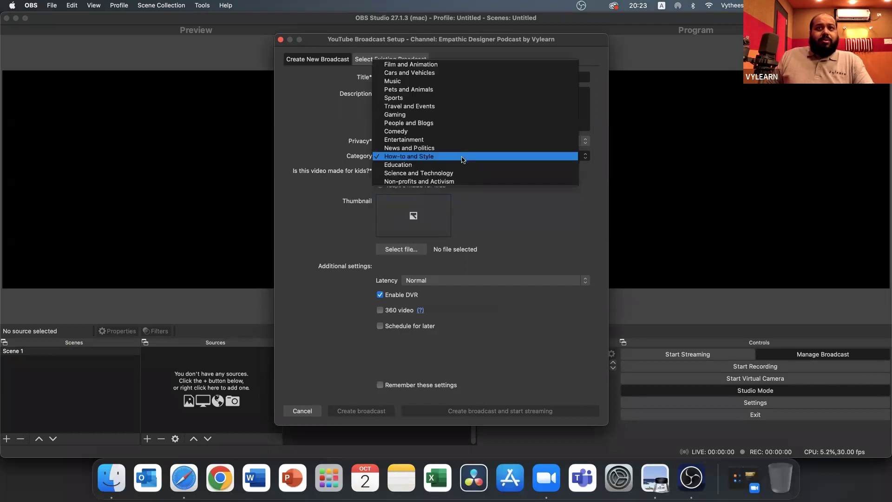
click(451, 164)
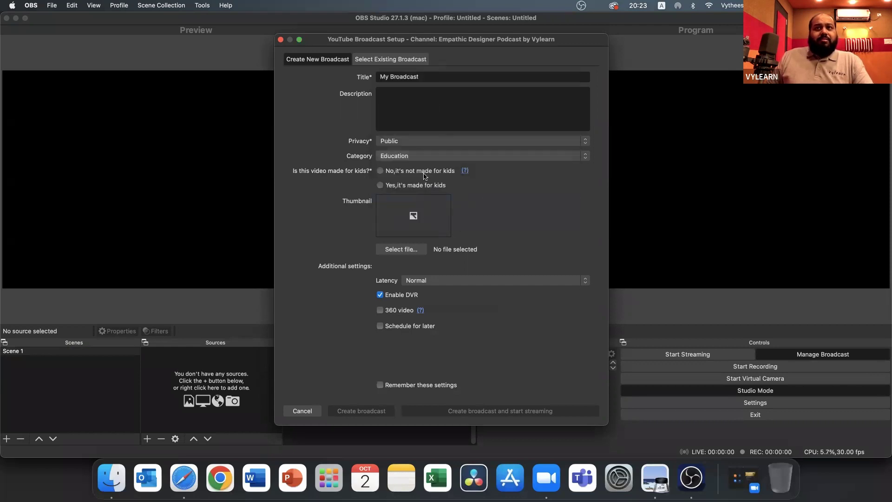
click(401, 249)
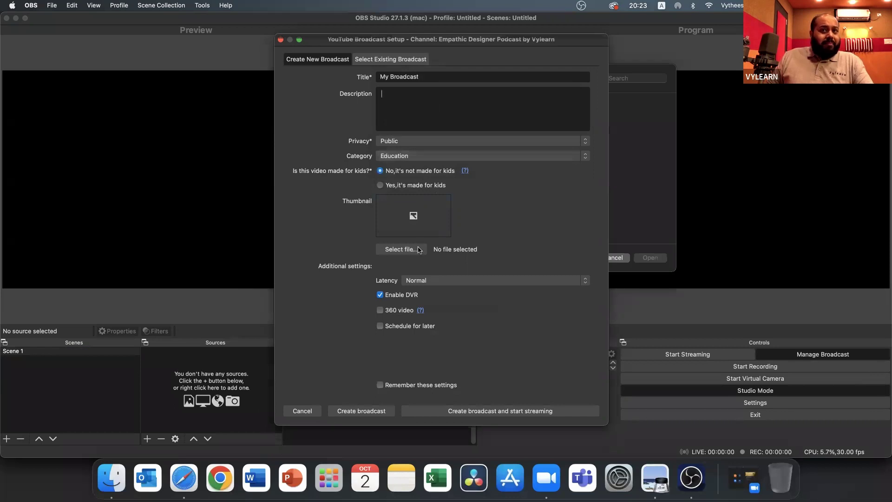
click(614, 258)
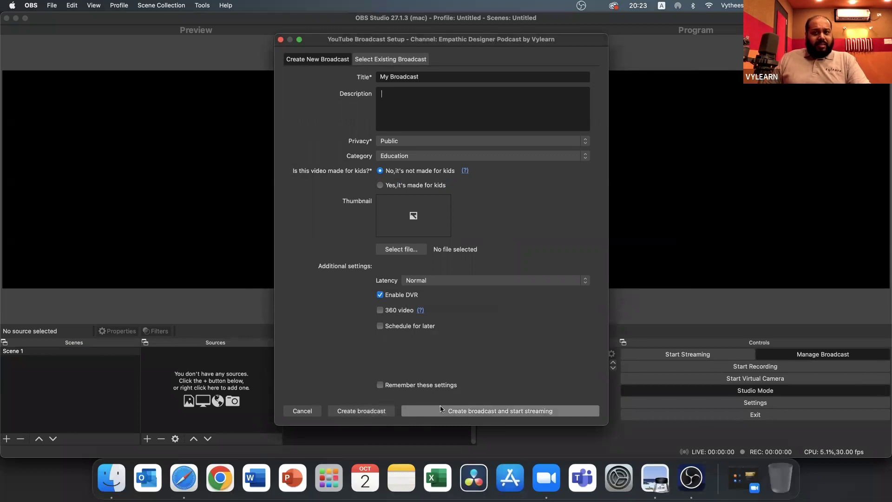
click(470, 410)
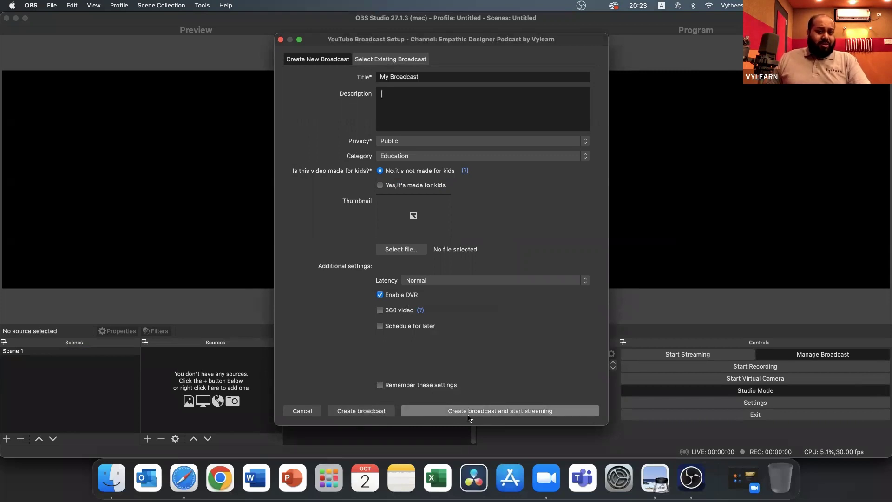
click(385, 412)
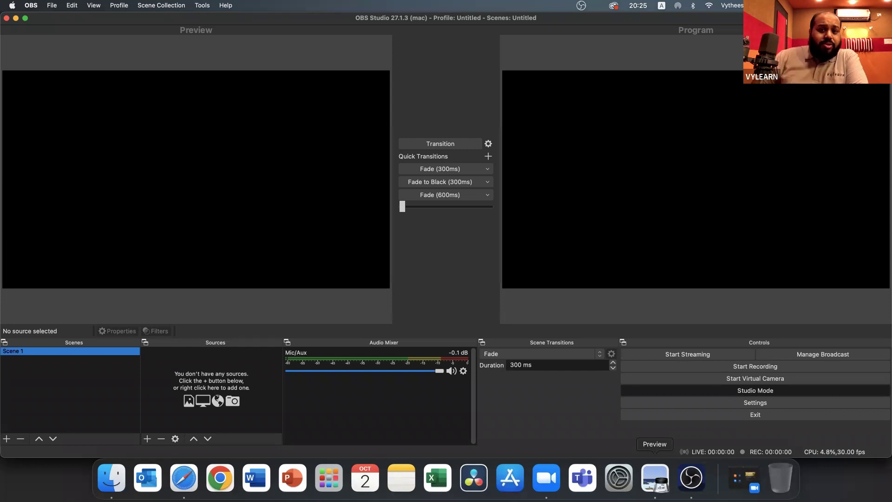
- Bring up the OBS Settings dialog using the Settings button in the Controls panel
click(580, 482)
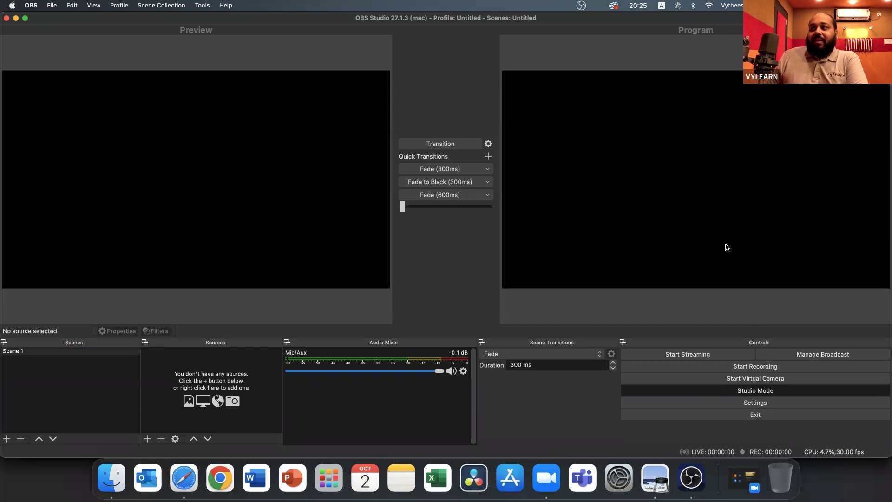
key(Tab)
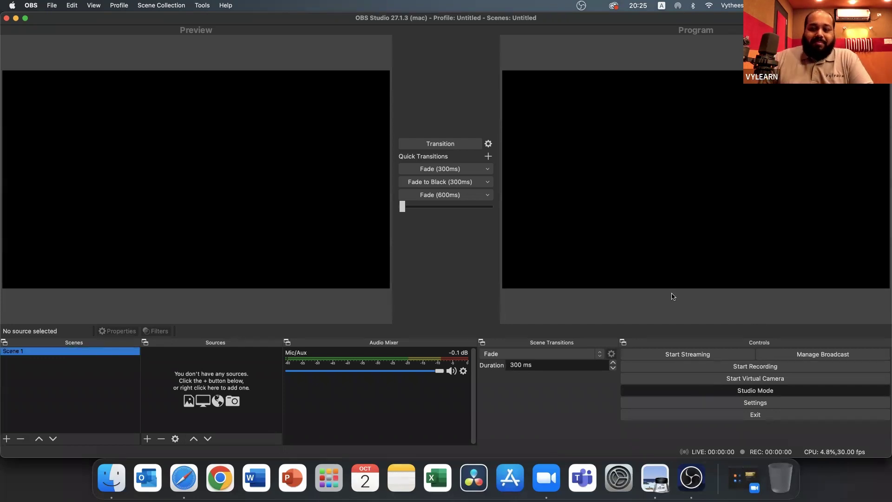
key(Tab)
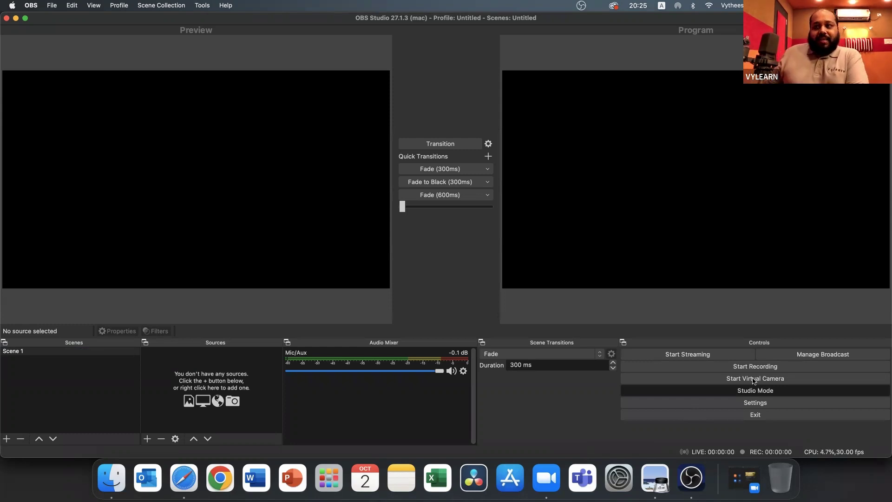
click(755, 403)
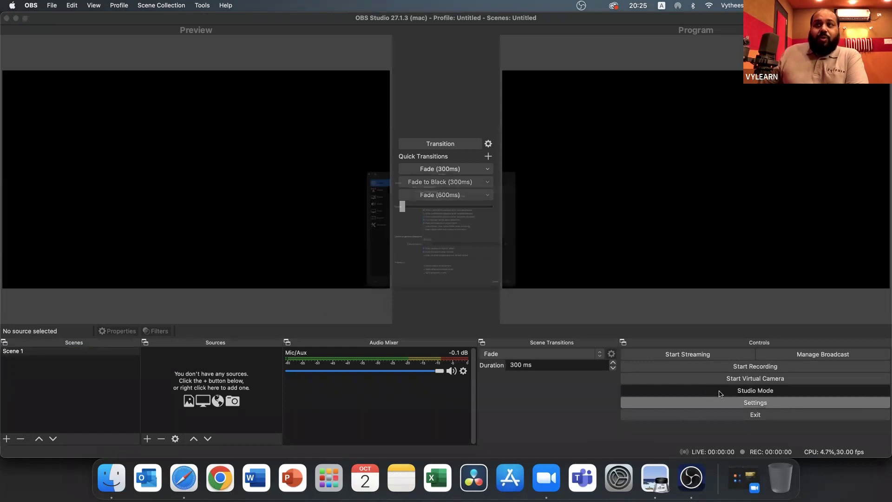
- On the Stream page, confirm the service stays YouTube - RTMPS, then cancel out of Settings
click(253, 108)
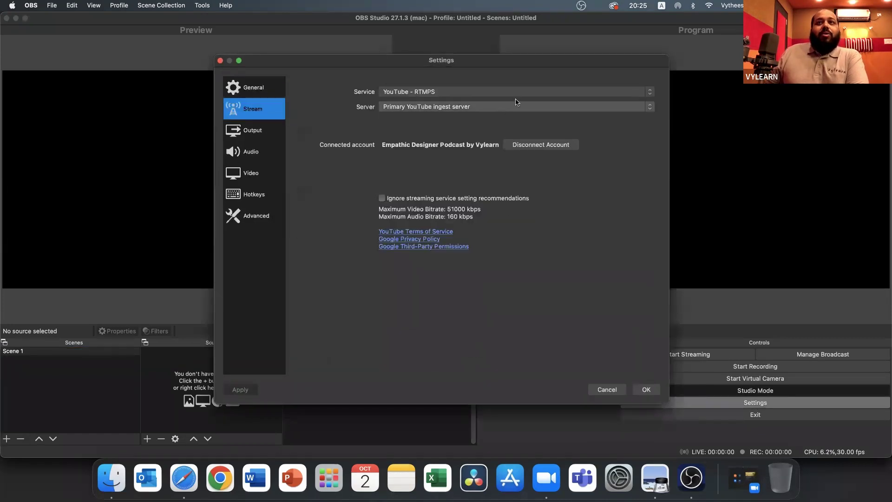
click(520, 93)
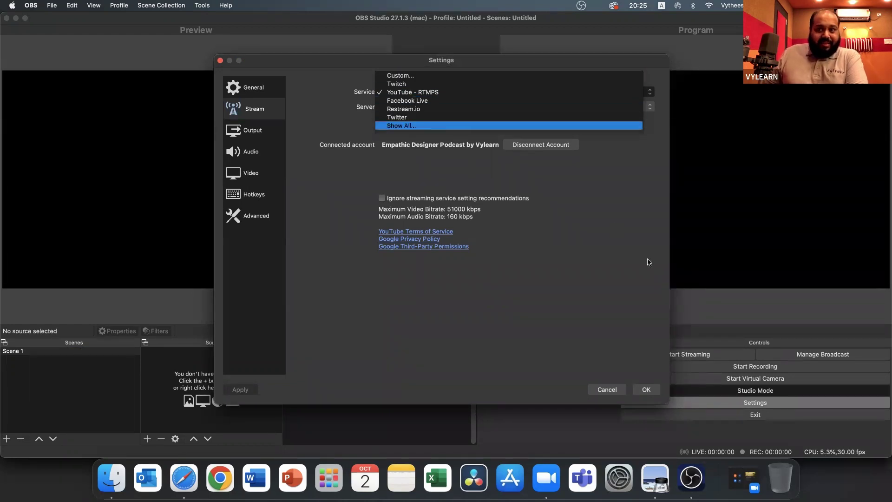
click(605, 393)
click(606, 391)
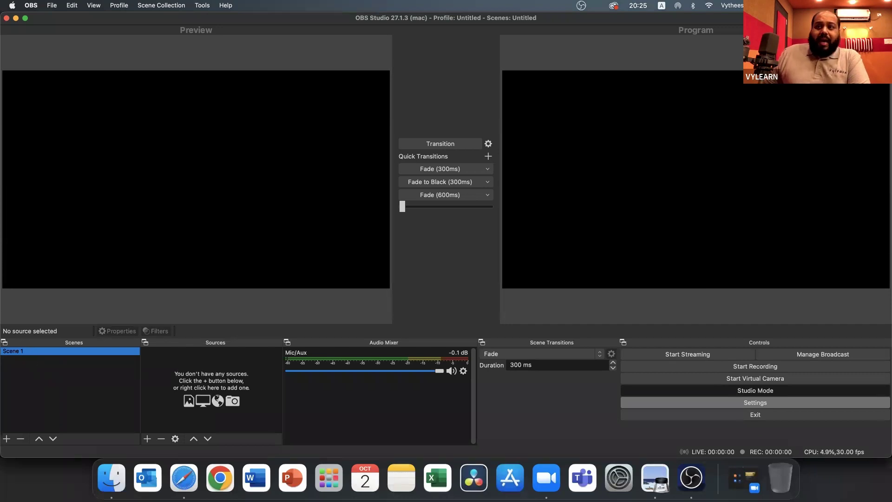
- Abandon the new-scene prompt, select Scene 1, and open the Sources panel's add-source menu
click(7, 439)
click(428, 247)
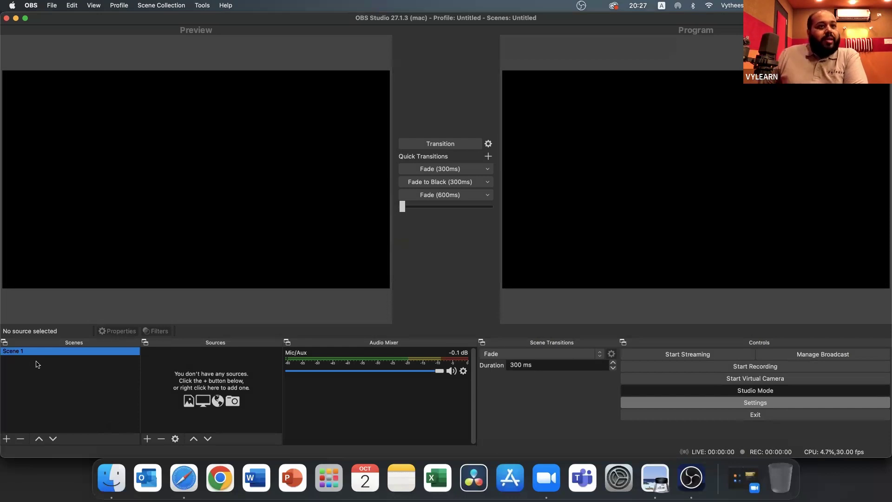
click(222, 362)
click(135, 352)
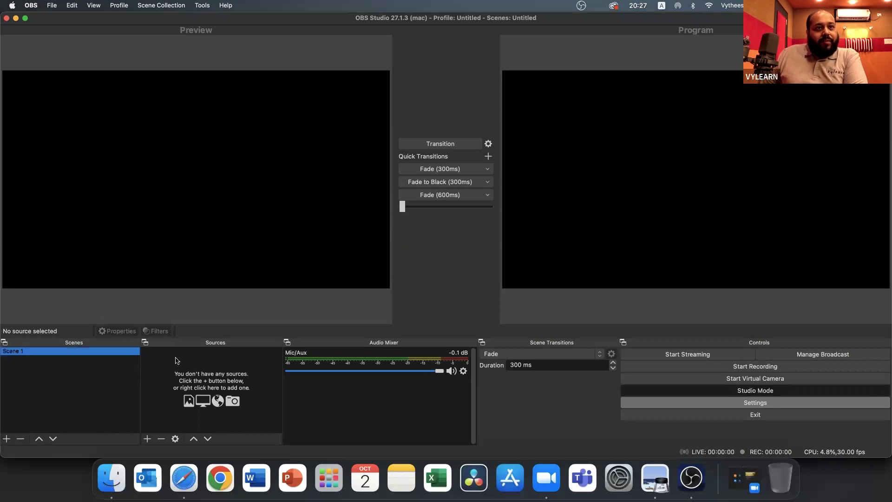
click(148, 439)
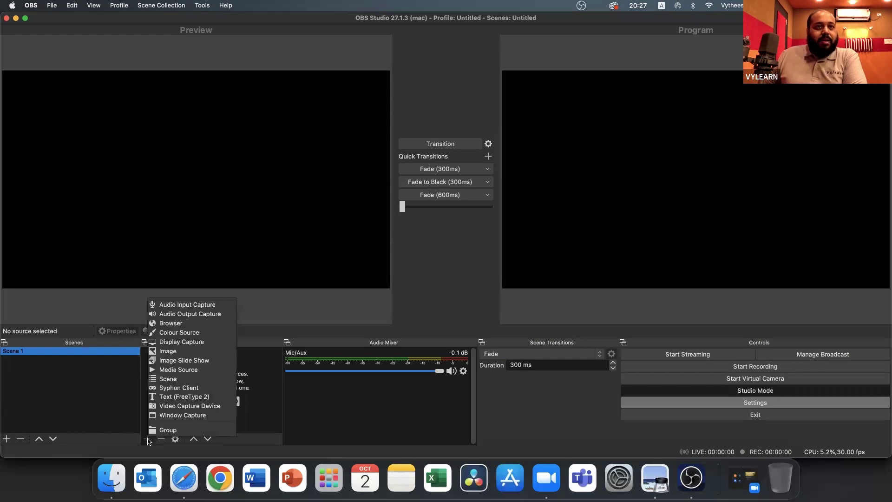
- Add a Video Capture Device source, trying Blackmagic Design before settling on the C922 Pro Stream Webcam
click(196, 406)
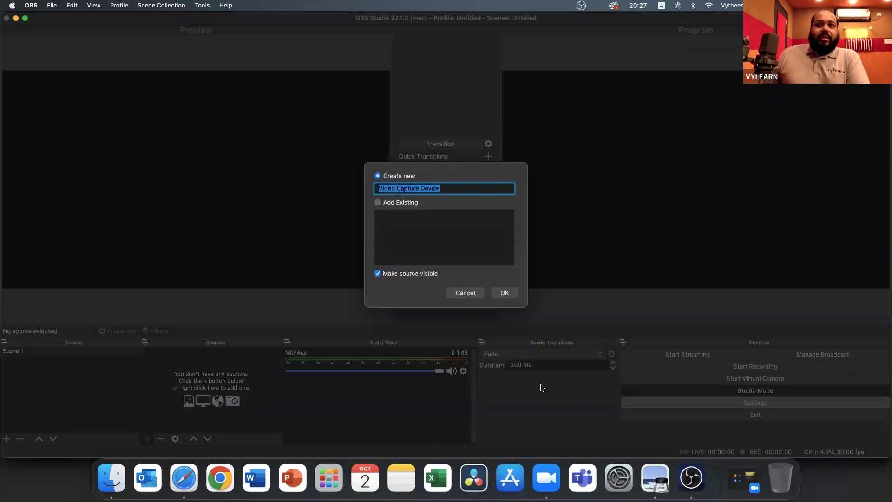
click(510, 295)
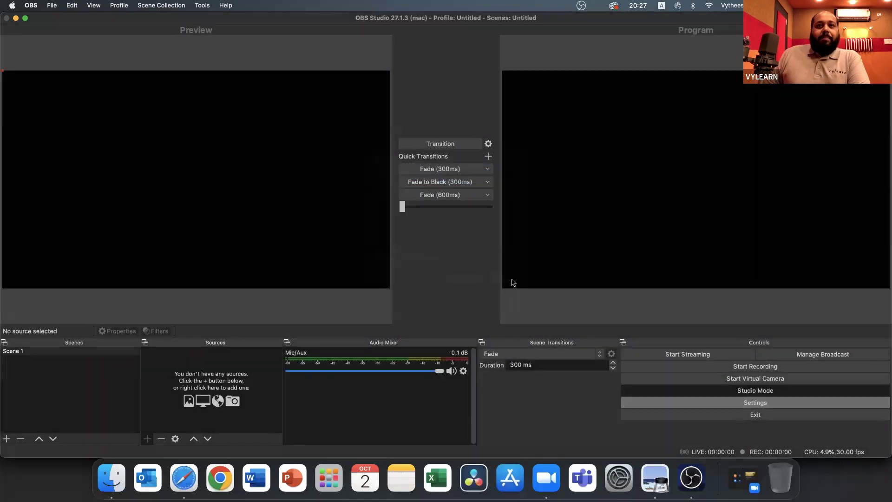
click(512, 282)
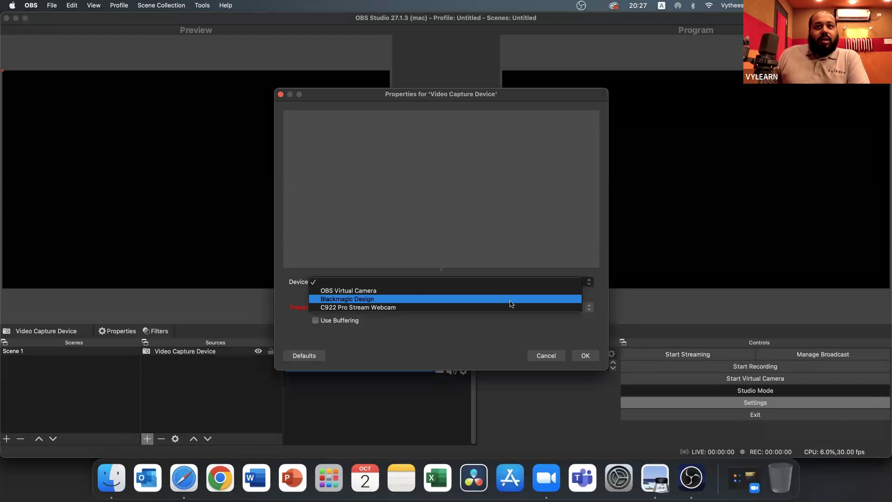
click(510, 300)
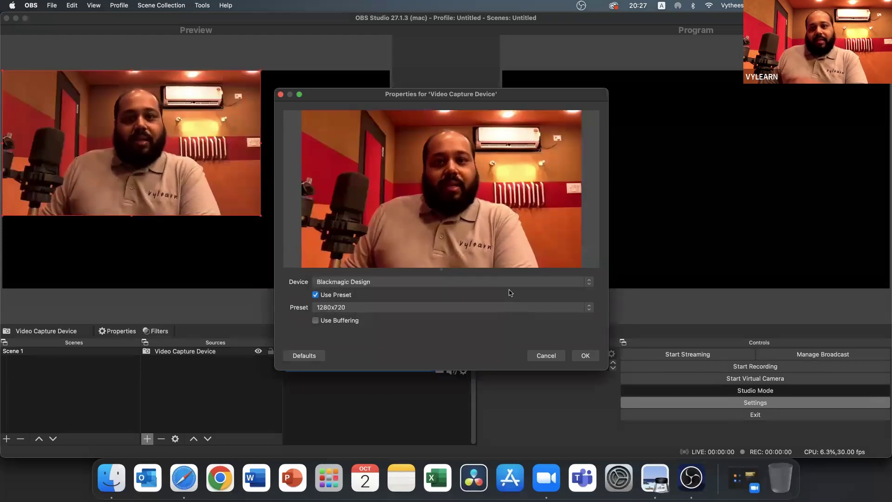
click(511, 284)
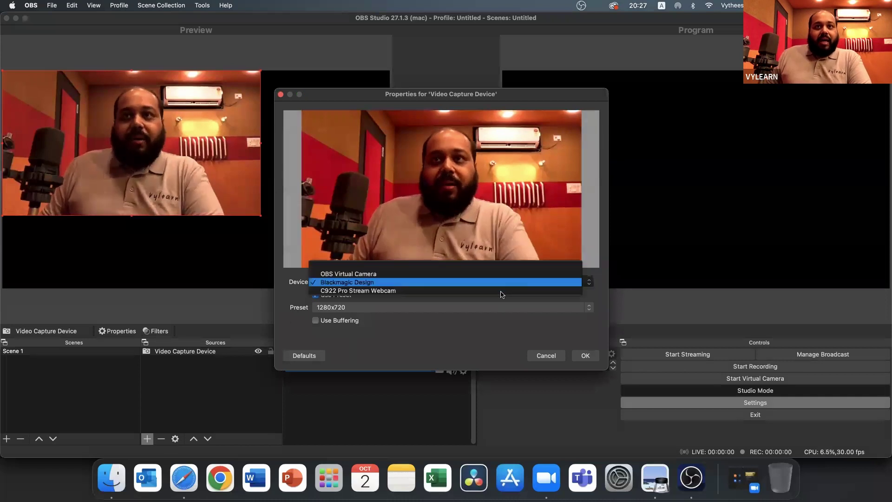
click(502, 292)
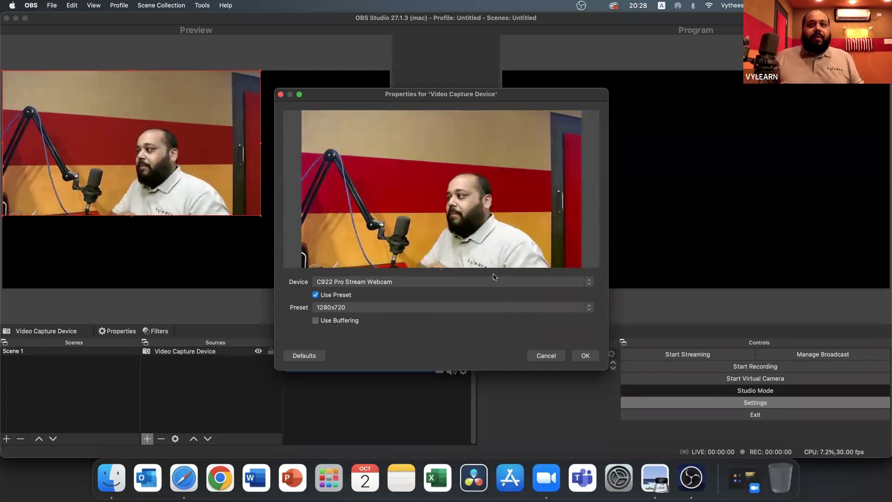
- Switch the capture device to Blackmagic Design with the 1920x1080 preset and confirm the properties
click(494, 277)
click(472, 332)
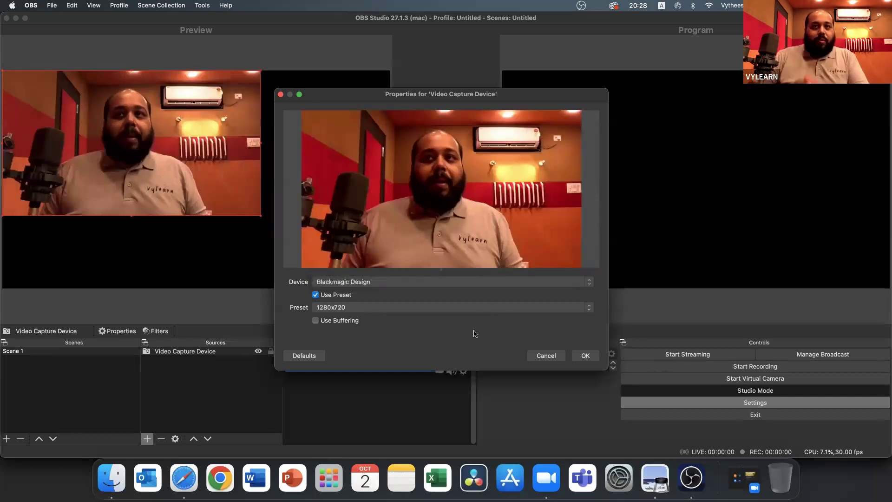
click(344, 309)
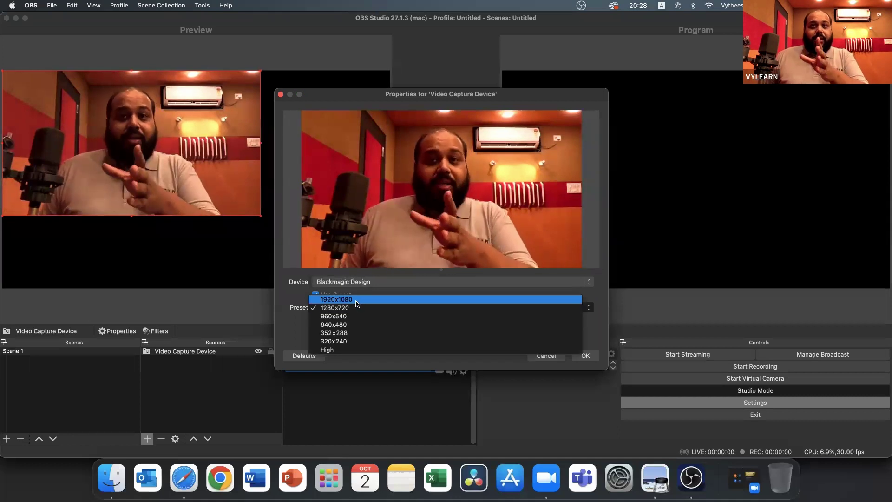
click(356, 300)
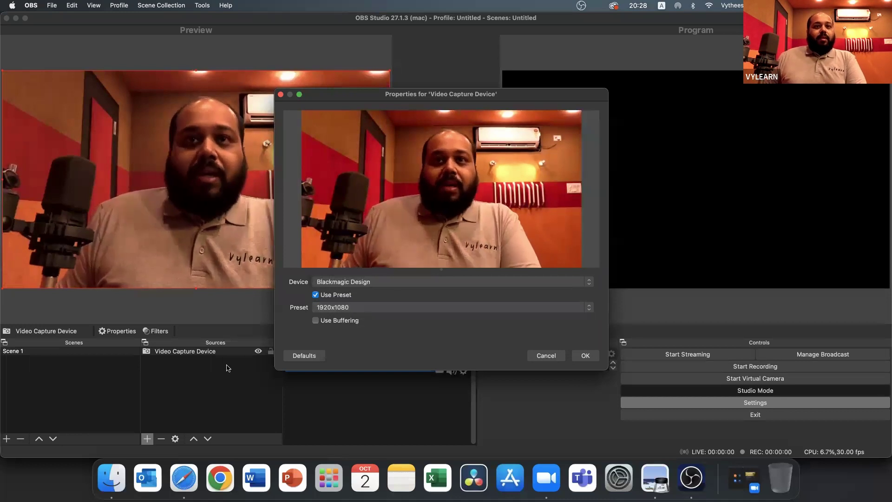
key(Return)
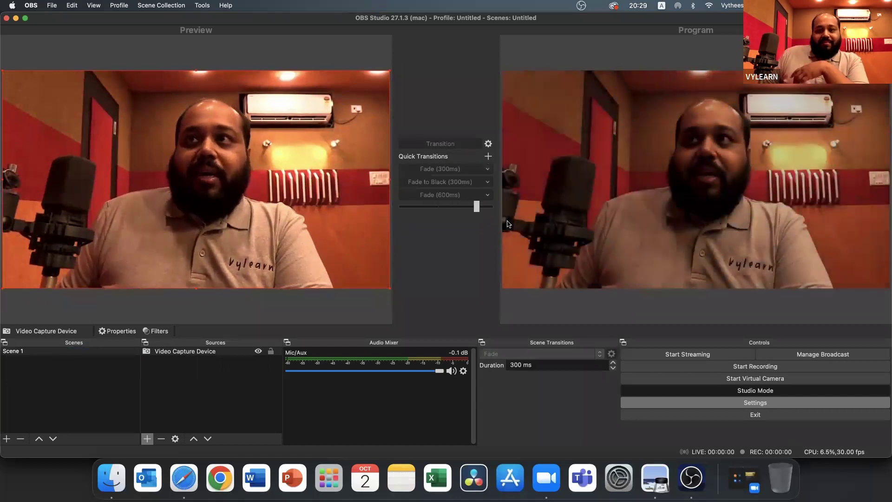
- Apply the Fade to Black (300ms) quick transition to blank the Program output
click(462, 185)
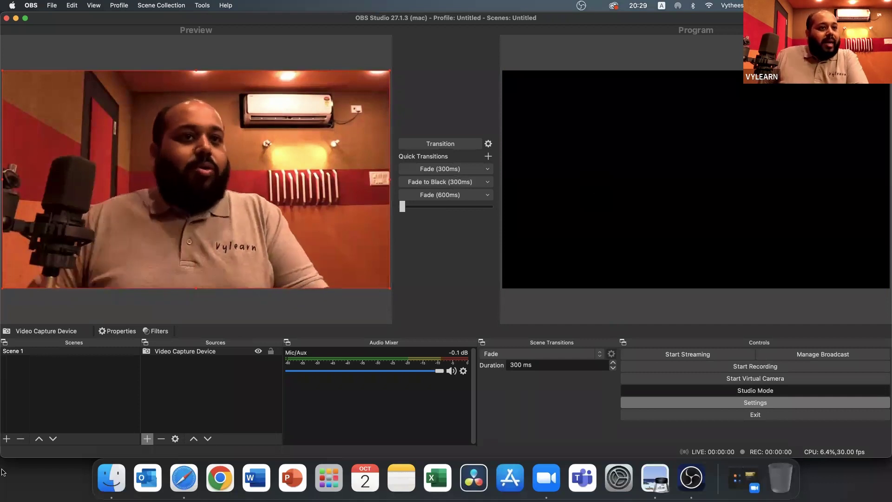
- Start a new scene, cancel the prompt, then focus Scene 1 in the scene list
click(6, 439)
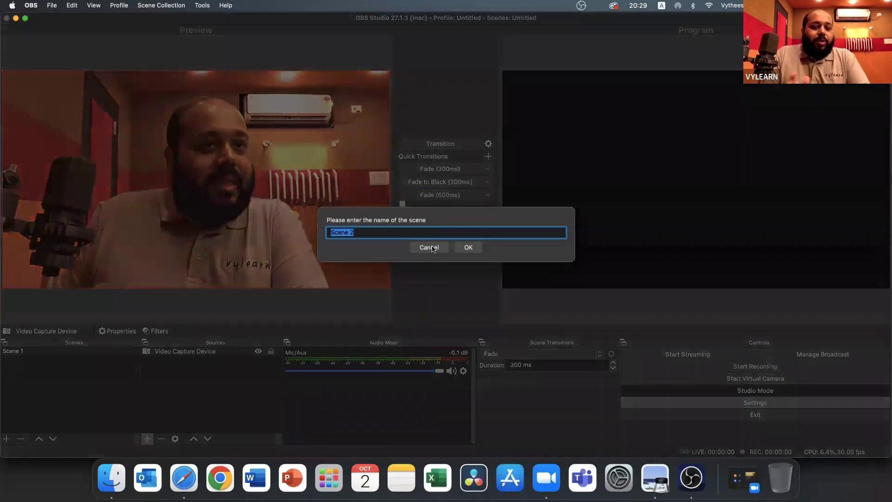
click(429, 247)
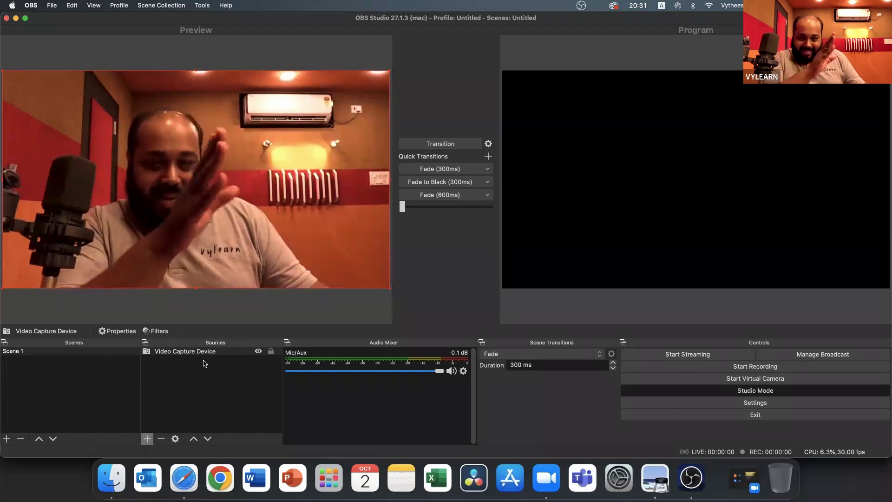
click(5, 425)
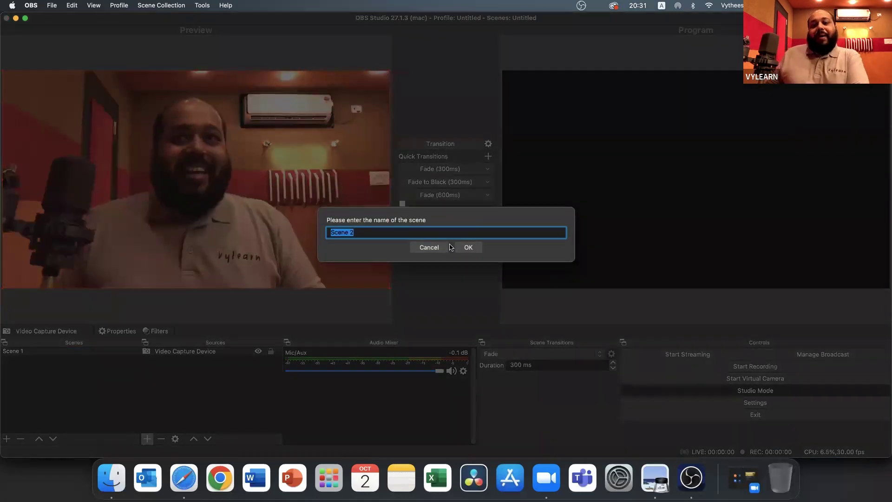
- Confirm Scene 2 and add a new Video Capture Device 2 source to it
click(458, 247)
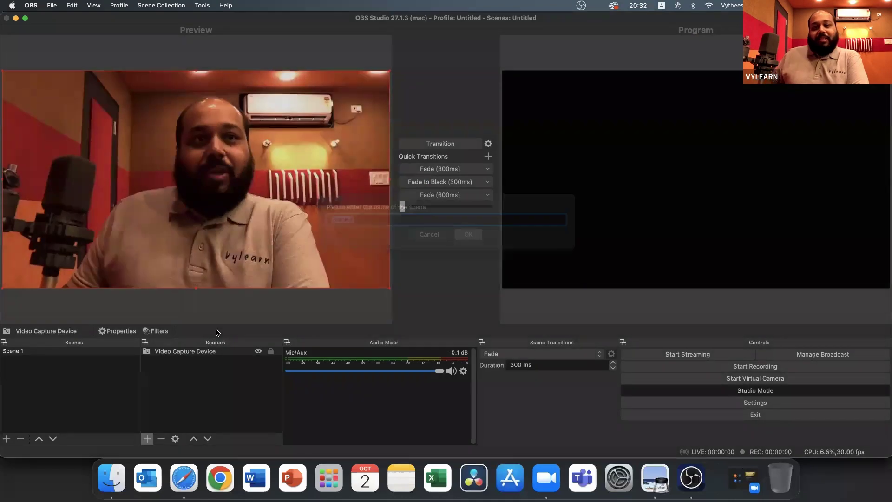
click(147, 439)
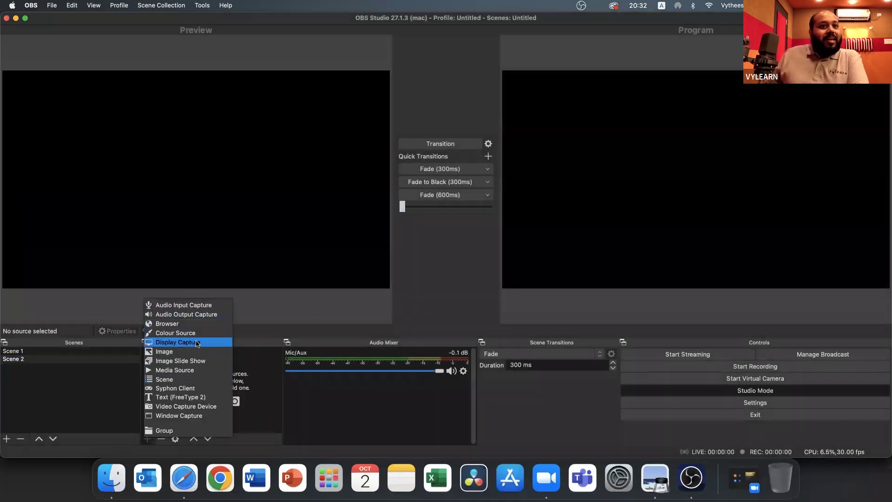
click(199, 407)
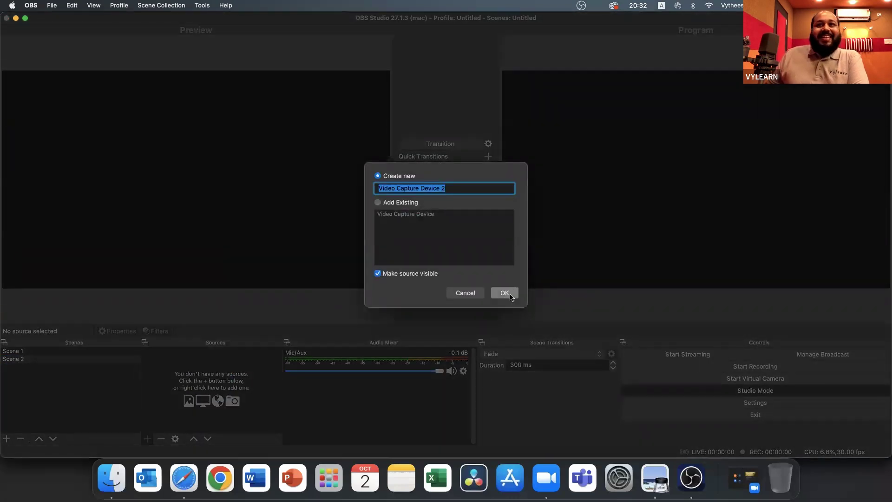
click(504, 292)
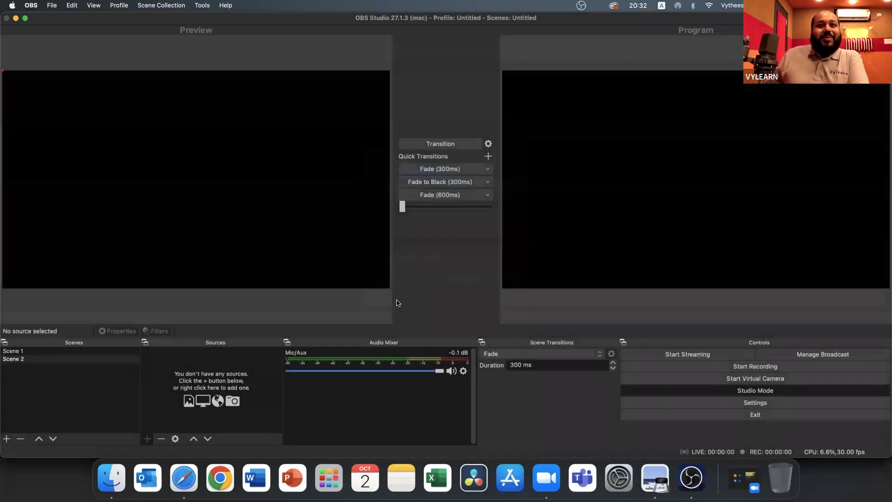
- Set that source to the C922 Pro Stream Webcam at 1920x1080, then preview Scene 1
click(400, 282)
click(402, 306)
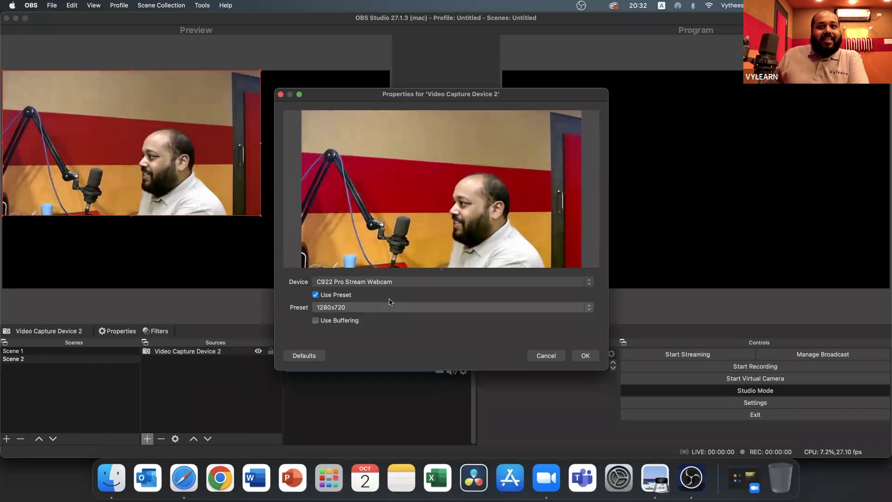
click(393, 306)
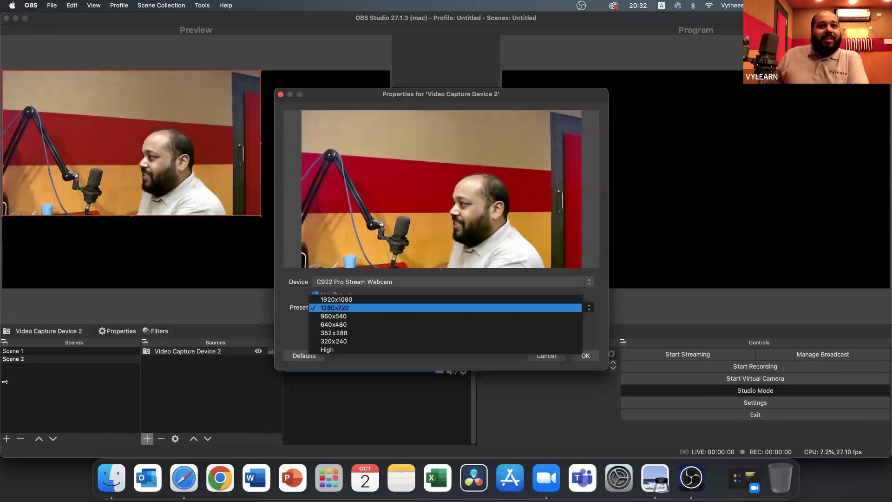
click(409, 299)
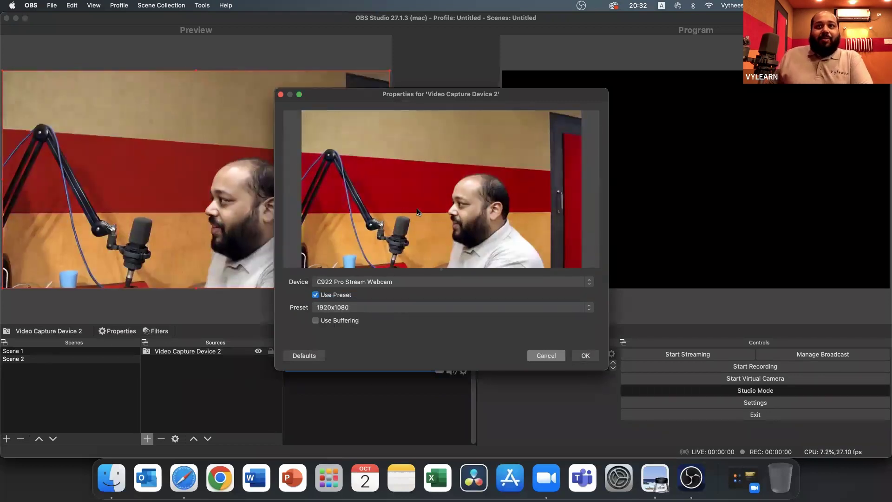
key(Return)
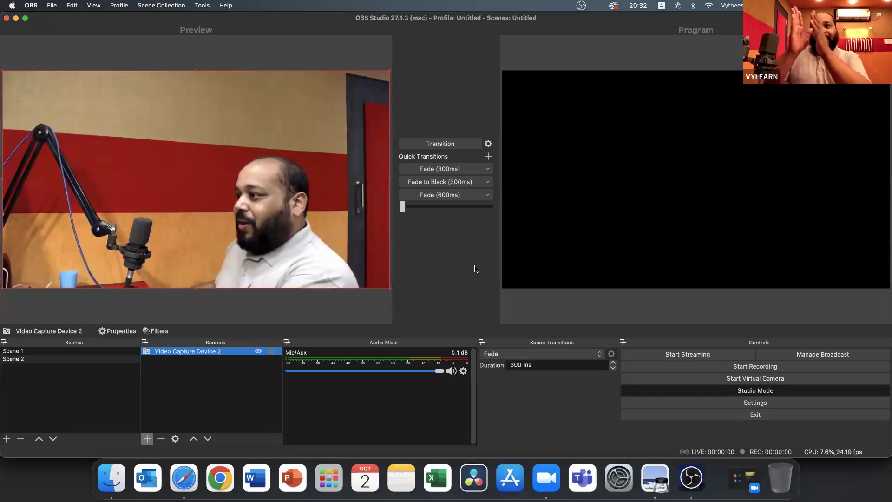
key(Up)
- Fade Scene 1 live, queue Scene 2 in Preview, then crossfade Scene 2 into Program
key(space)
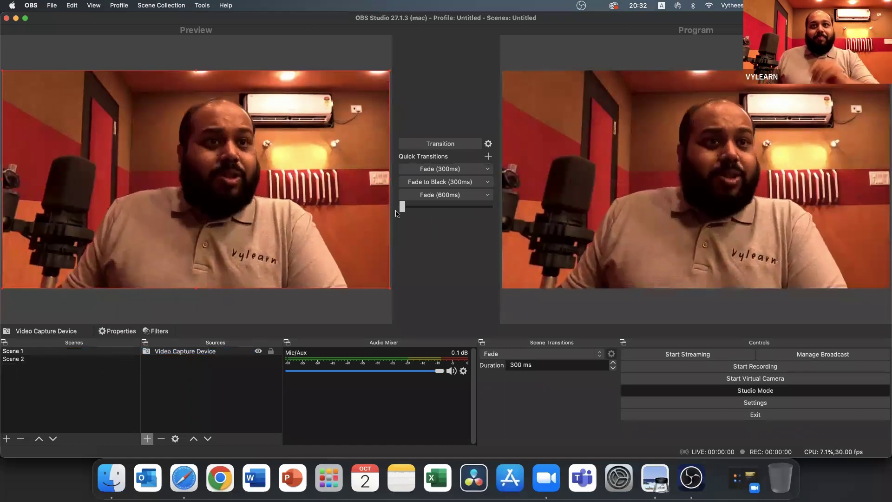
key(Down)
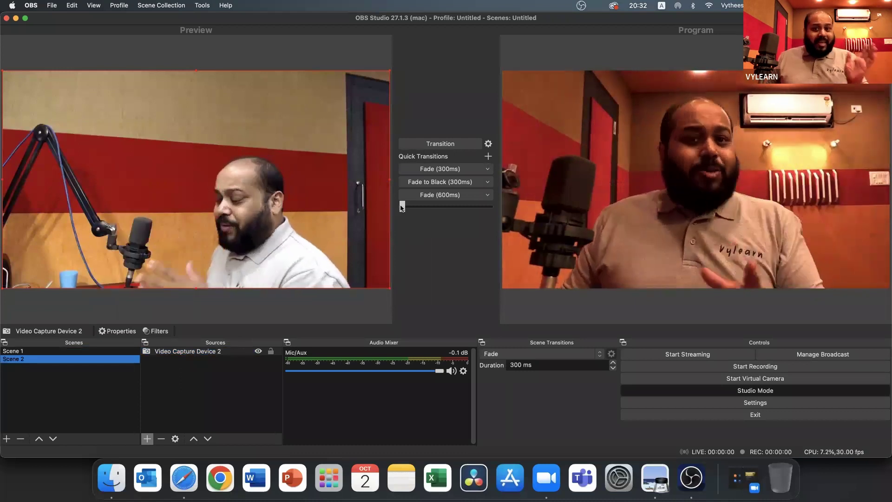
drag(402, 208, 403, 207)
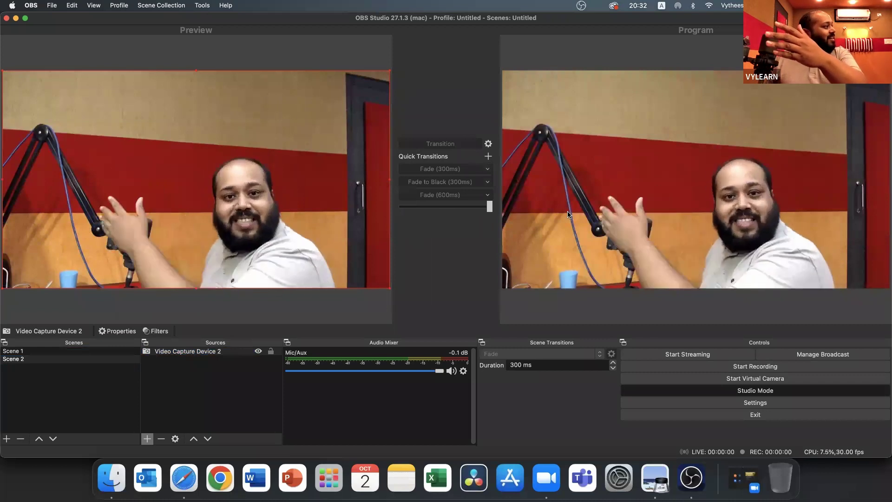
drag(565, 211, 565, 211)
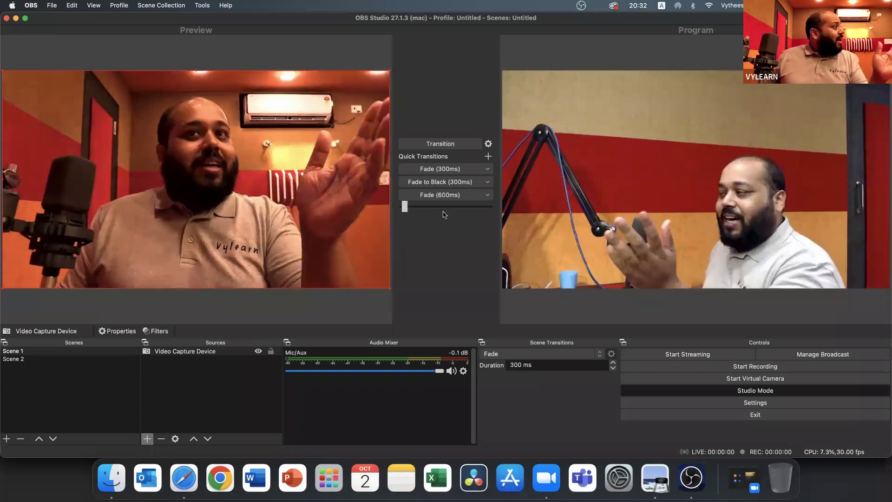
- Crossfade Program back and forth with the T-bar, ending on the front camera
drag(405, 206, 449, 207)
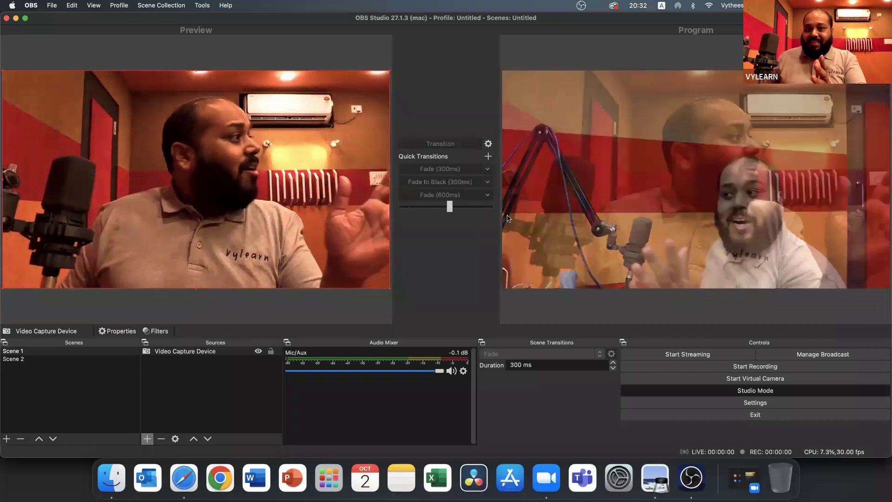
drag(508, 218, 704, 156)
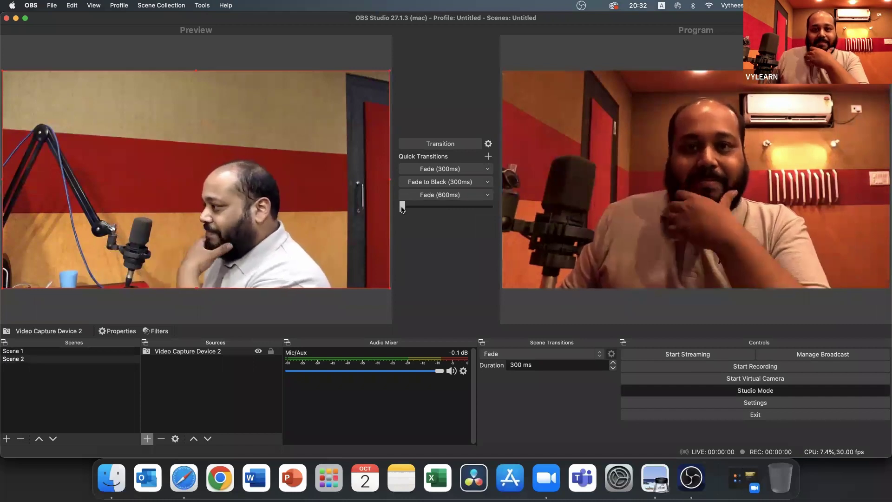
drag(403, 208, 436, 208)
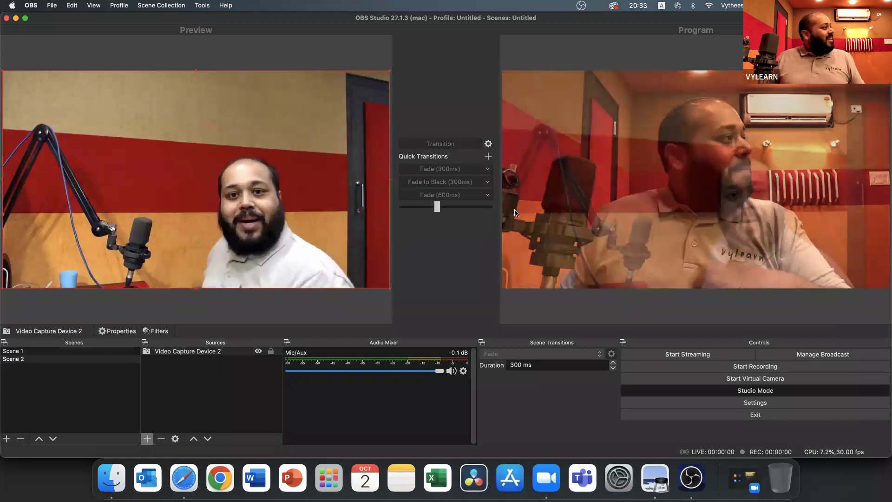
drag(515, 213, 541, 216)
drag(457, 231, 493, 219)
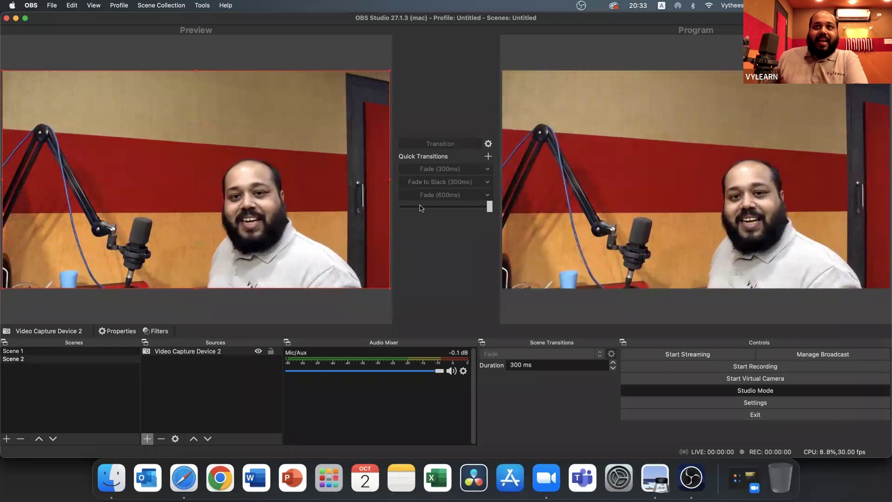
drag(435, 210, 403, 207)
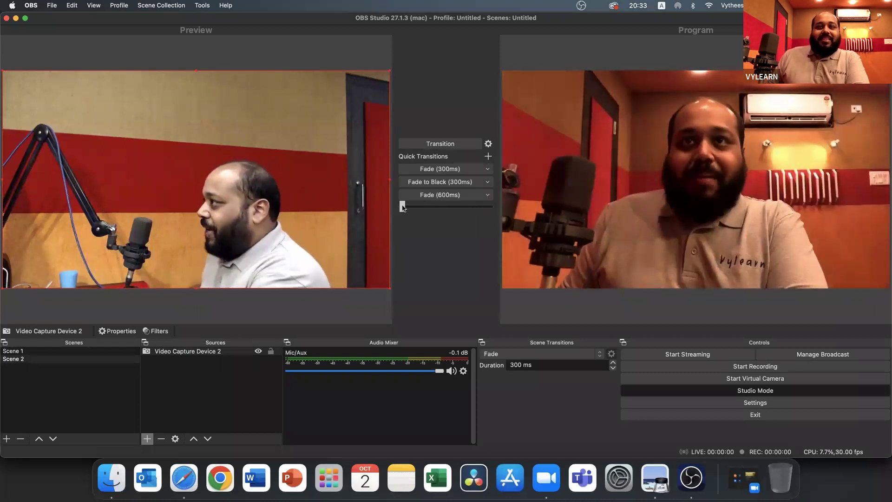
- Fade Program to the Scene 2 side view, back to the front camera, then toward the mixer close-up
click(403, 208)
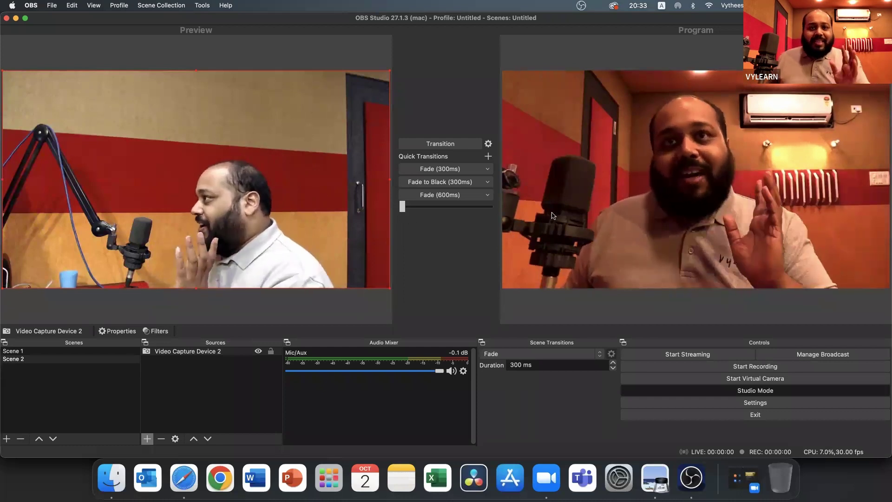
key(space)
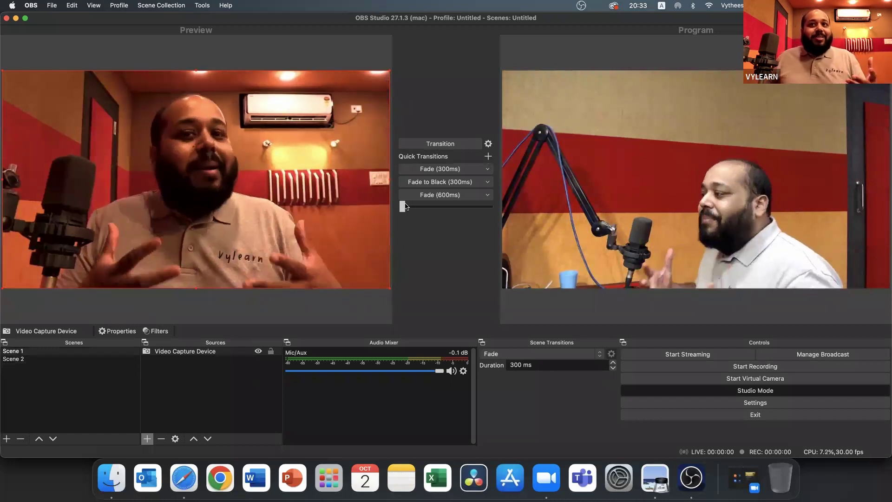
drag(404, 206, 567, 211)
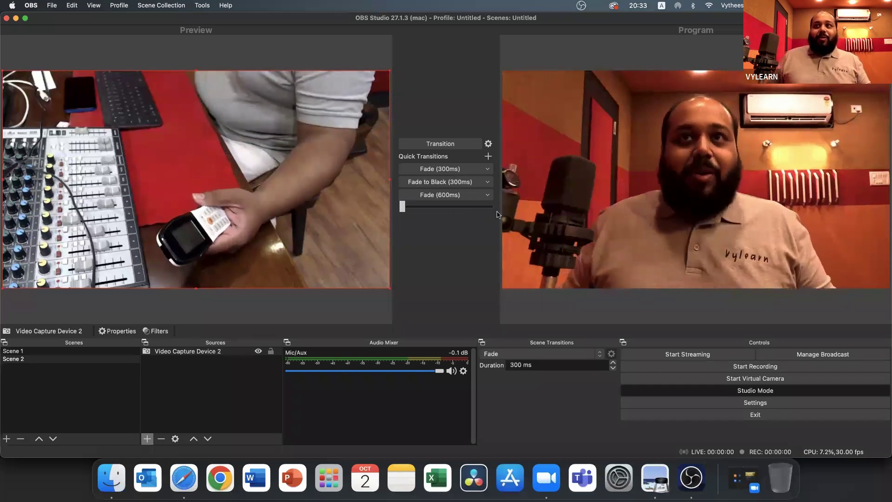
drag(402, 206, 498, 214)
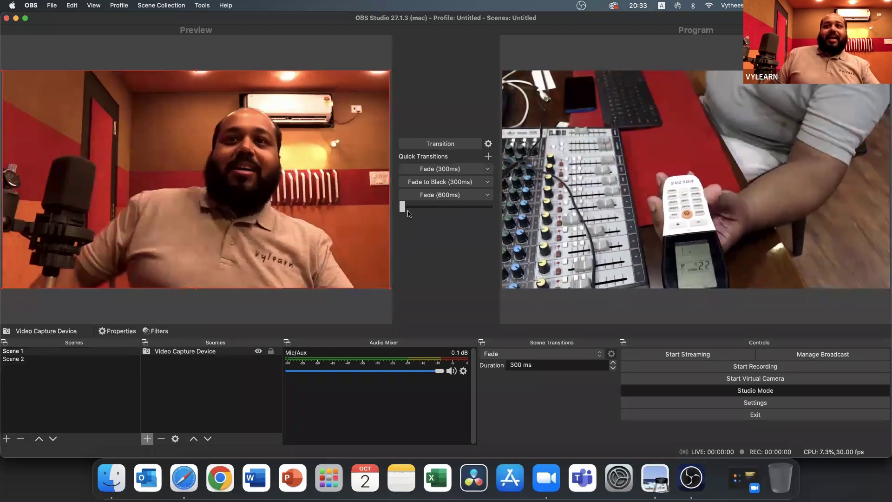
drag(402, 207, 500, 212)
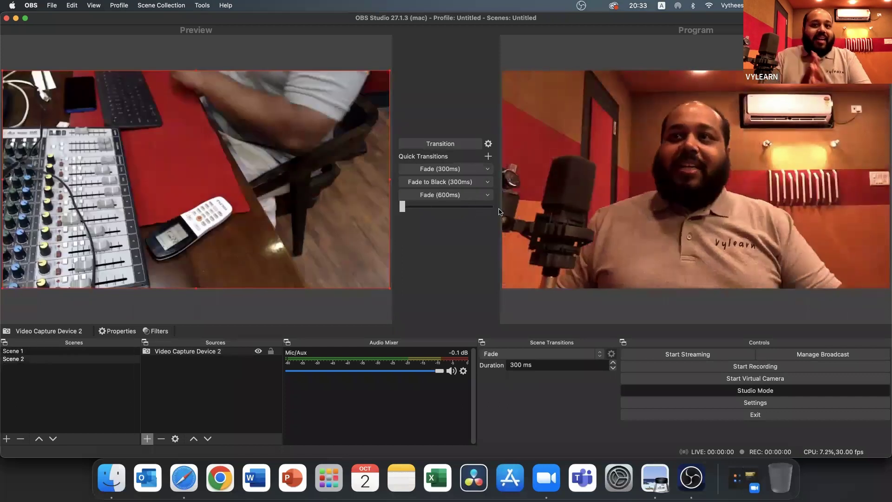
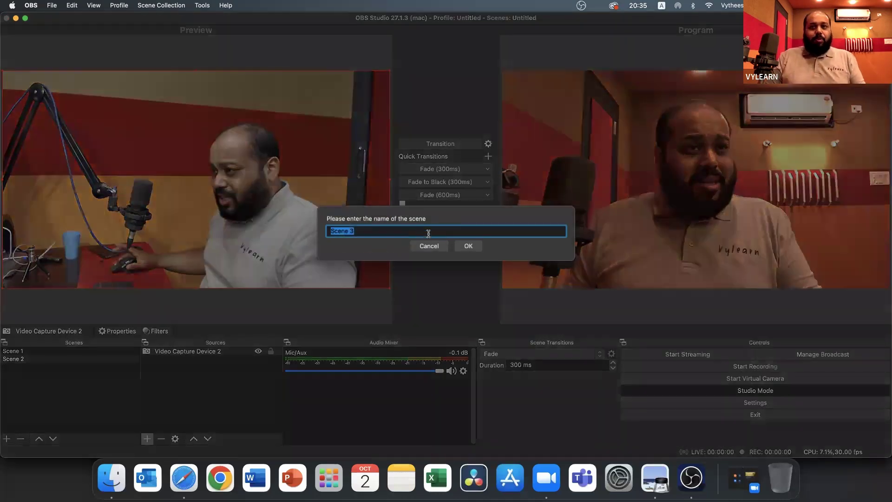
- Create a scene named Poster and add a new Image source to it
text(Poster)
key(Return)
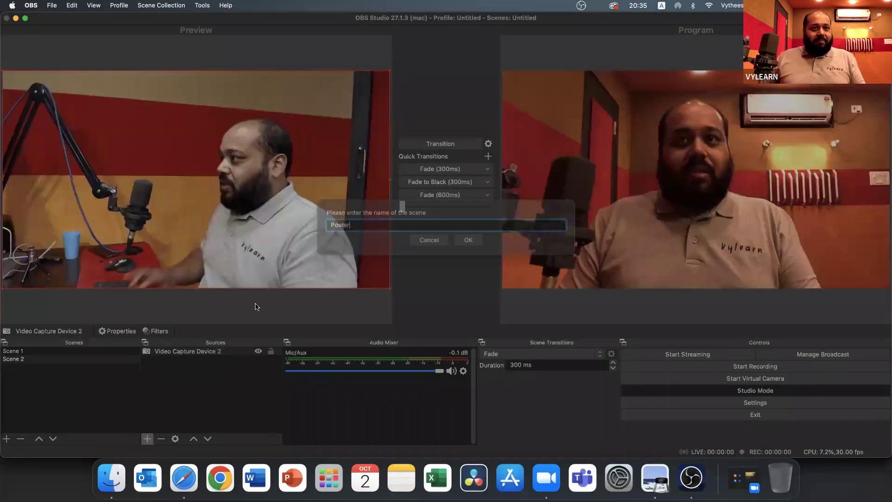
click(146, 438)
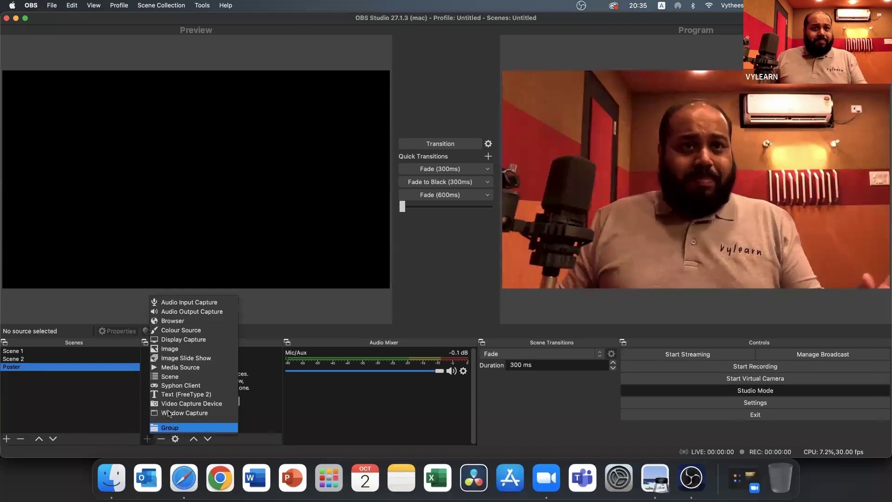
click(211, 352)
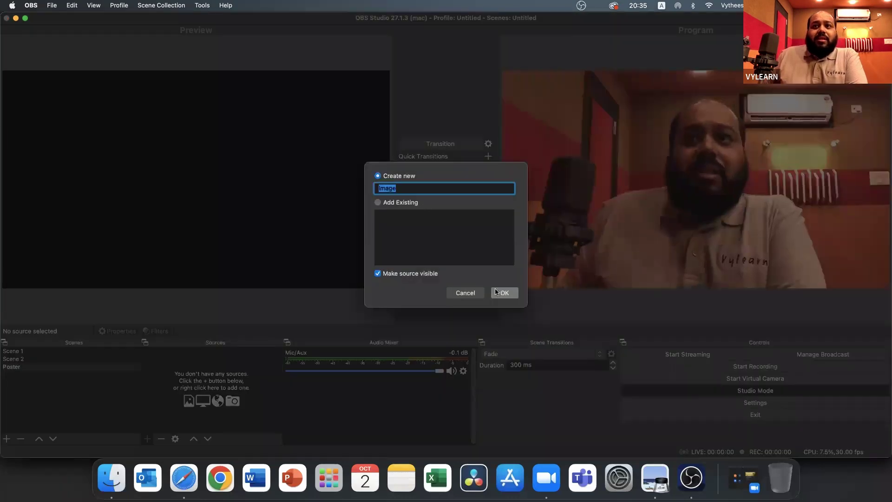
click(502, 292)
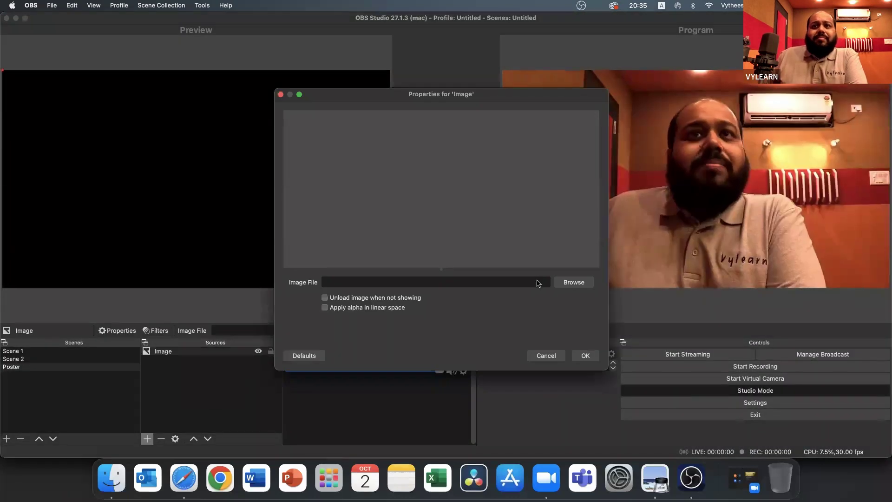
- Load Vylearn1Year.jpeg from Desktop > Podcast_Episode > Vylearn_Year1 as the image file
click(574, 283)
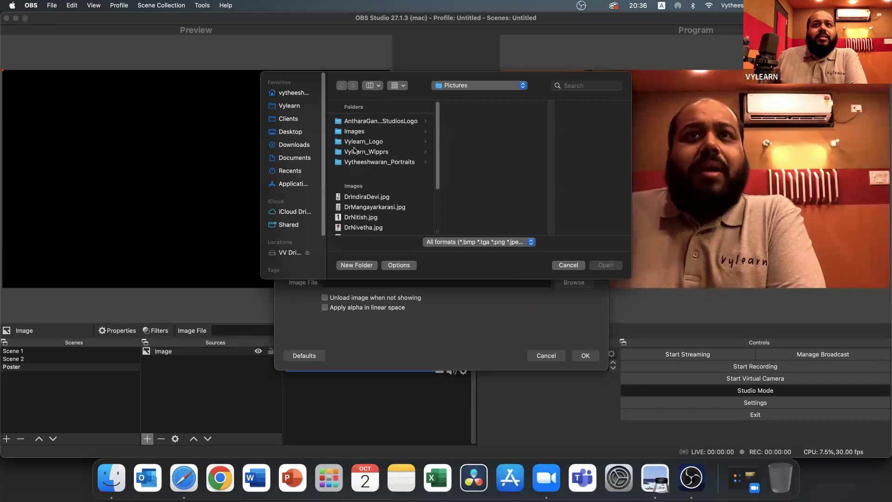
click(299, 133)
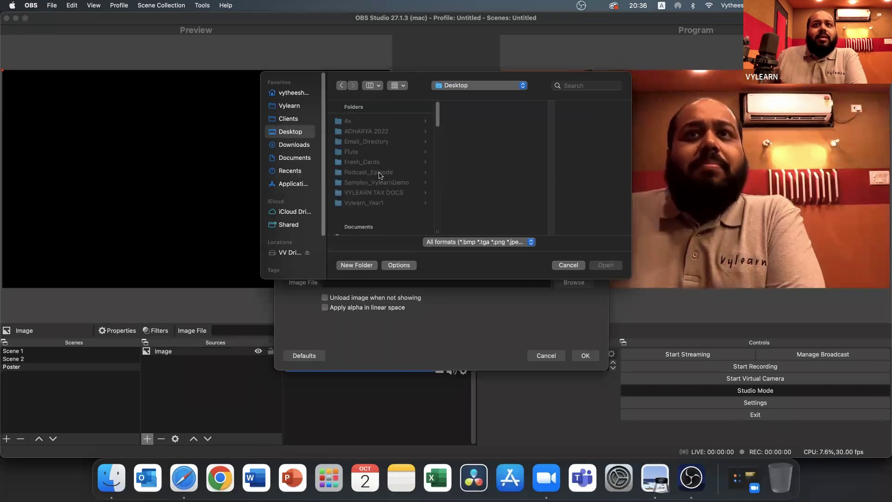
scroll(381, 169, down, 1)
click(383, 171)
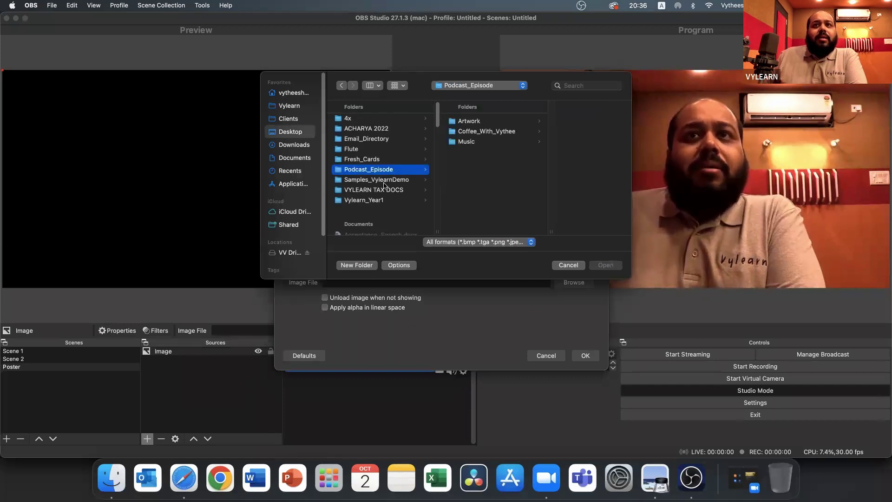
click(382, 201)
click(481, 121)
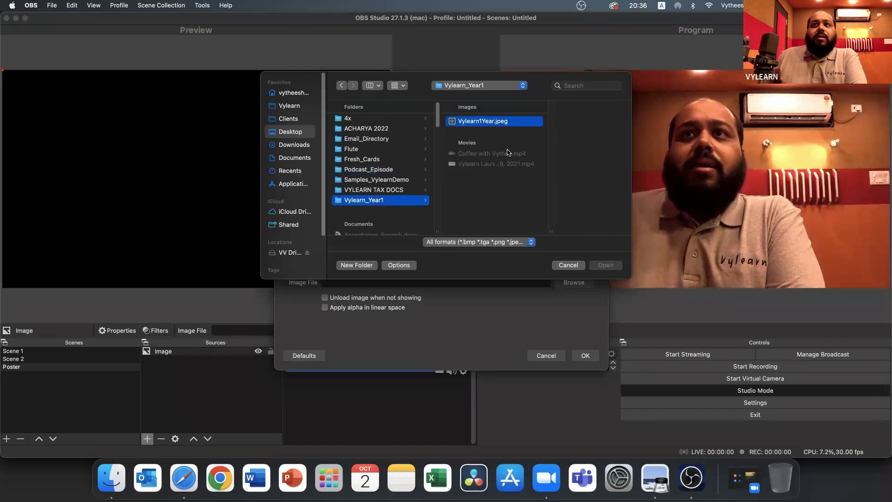
click(606, 265)
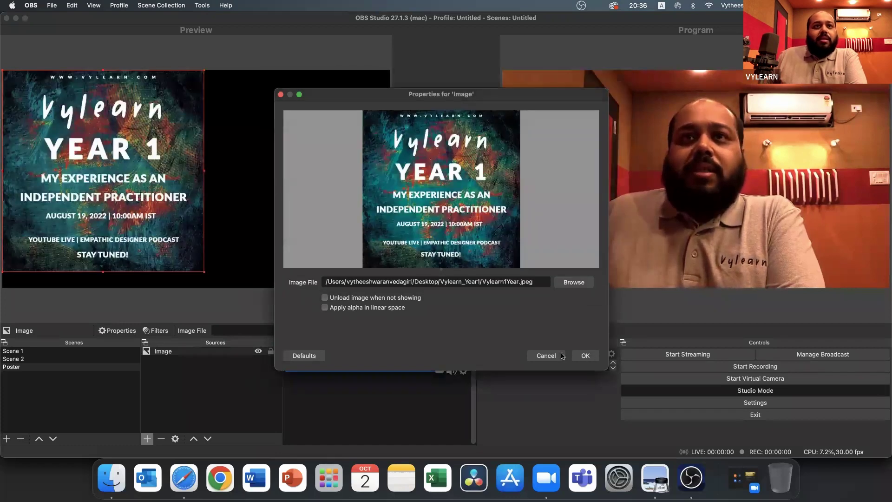
- Accept the image source, enlarge the poster and fit it to the canvas height
click(585, 355)
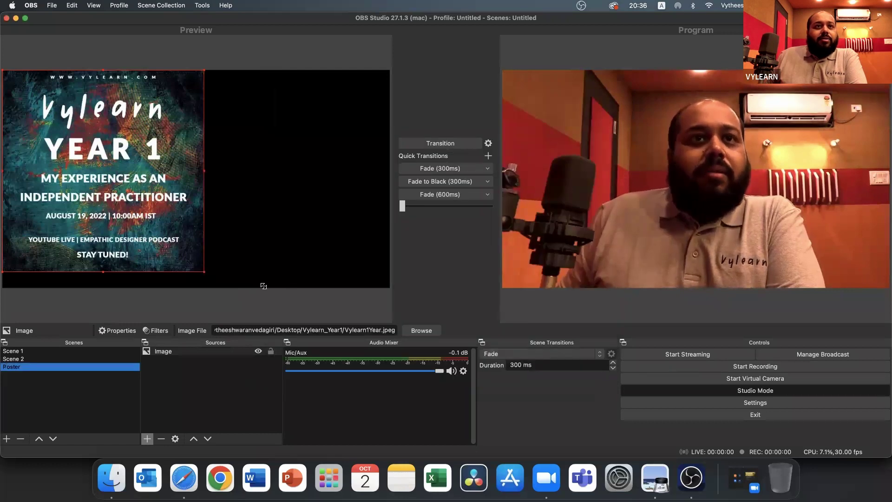
drag(264, 286, 390, 330)
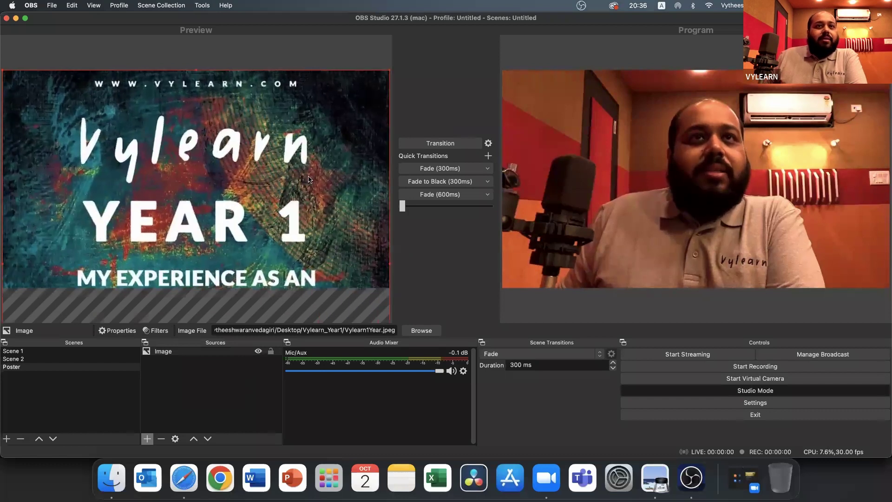
click(18, 367)
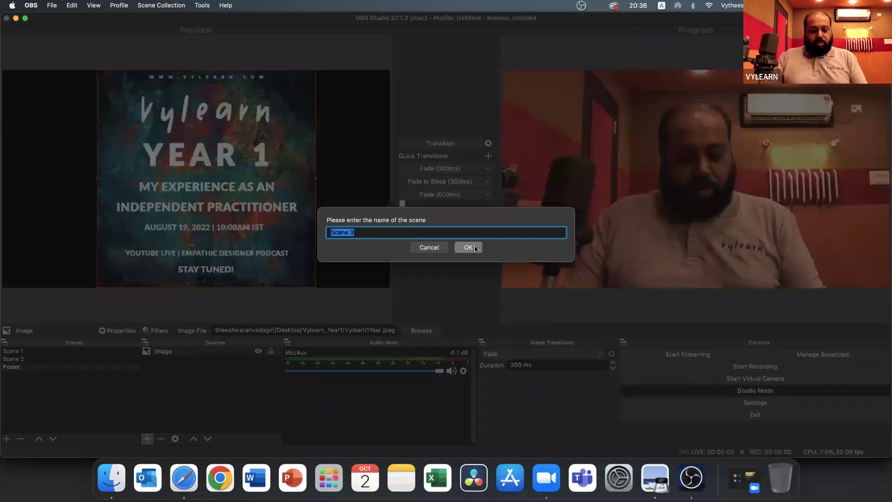
- Create a scene named Launch Video and add a Media Source to it
text(Launch)
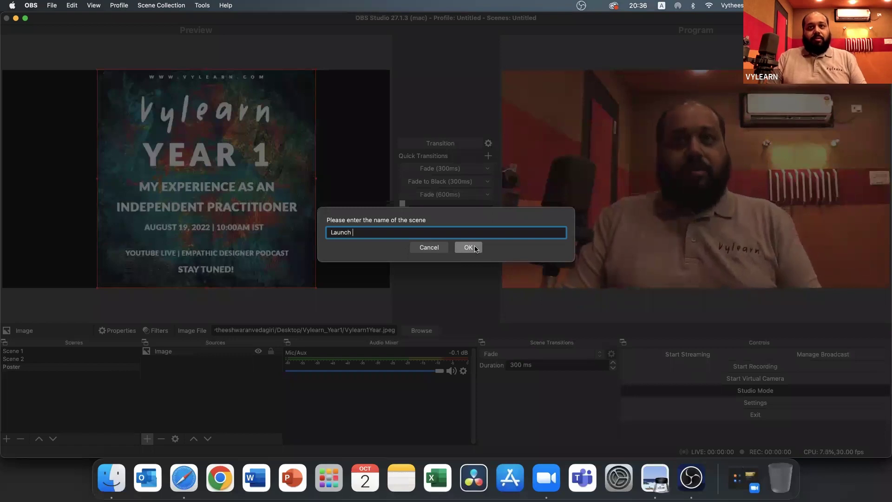
text( Video)
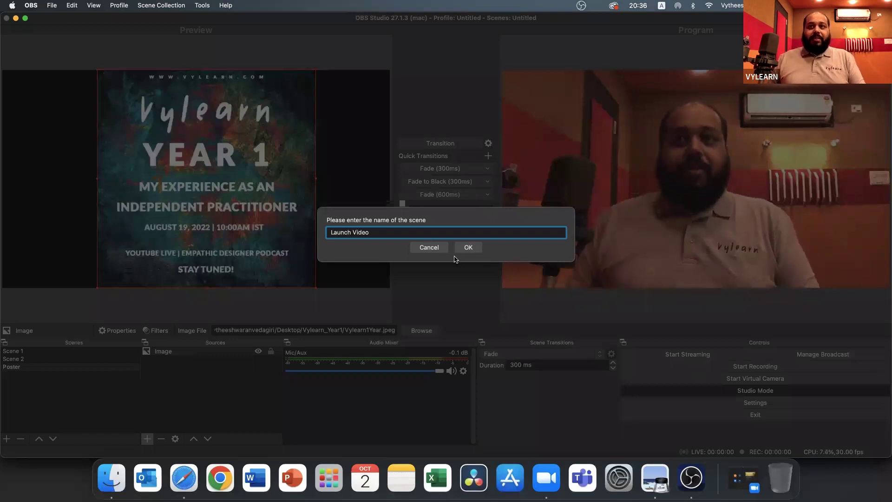
click(468, 248)
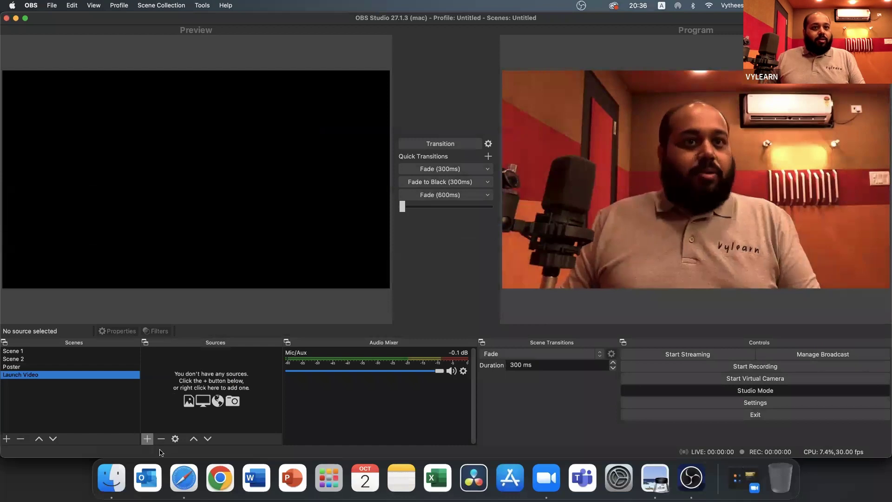
click(146, 439)
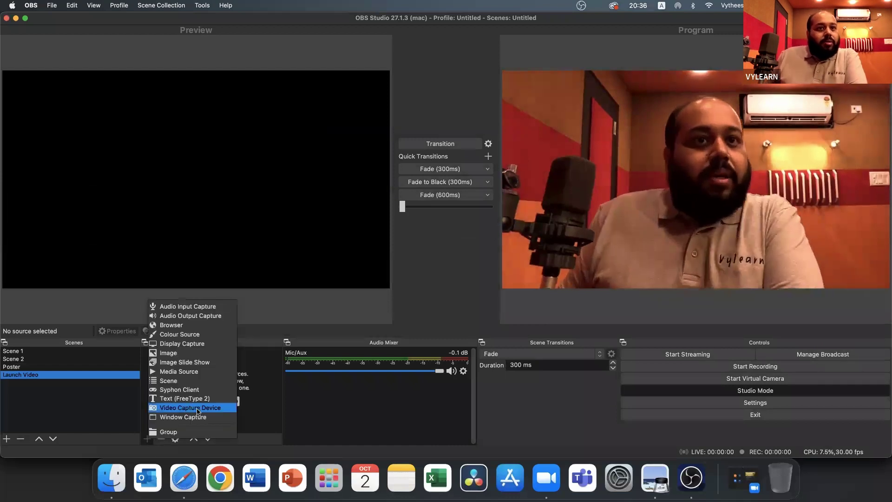
click(205, 371)
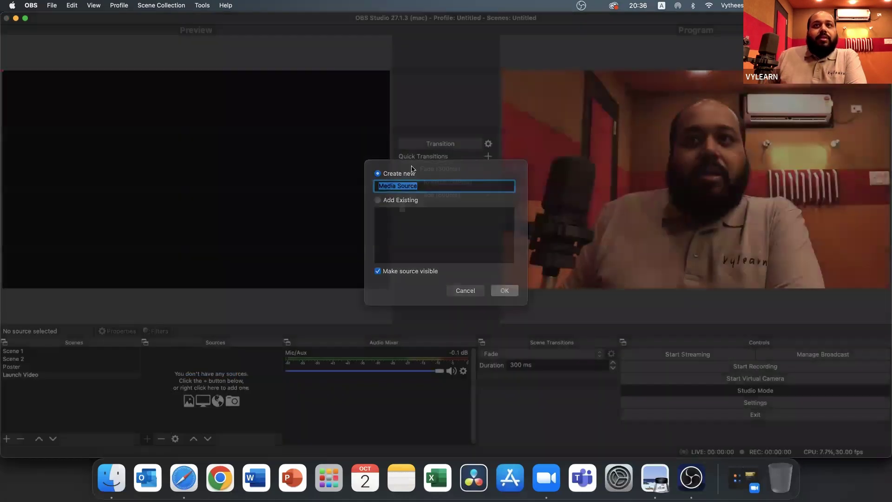
key(Return)
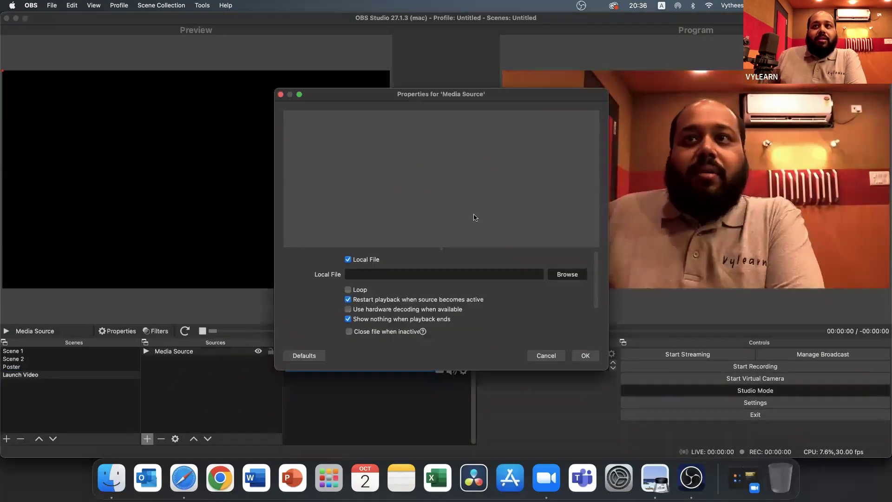
- Load the Vylearn launch video file into the Media Source, then begin another new scene
click(568, 273)
click(382, 164)
click(605, 265)
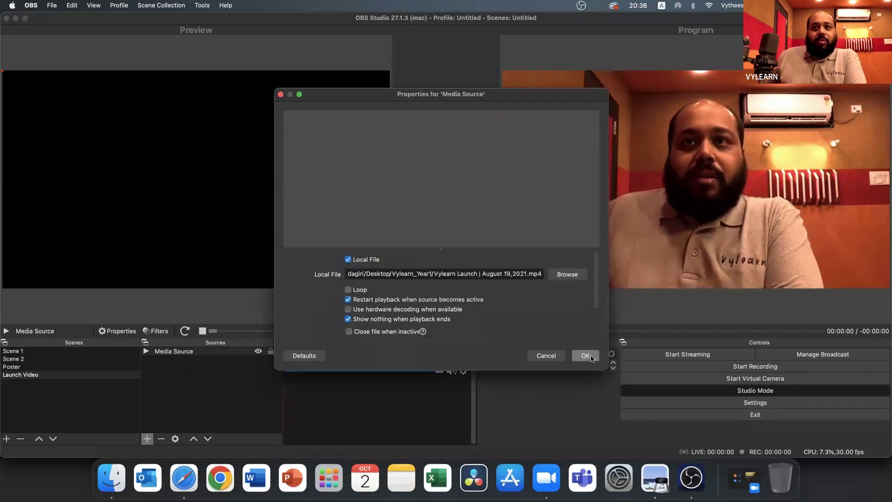
click(590, 356)
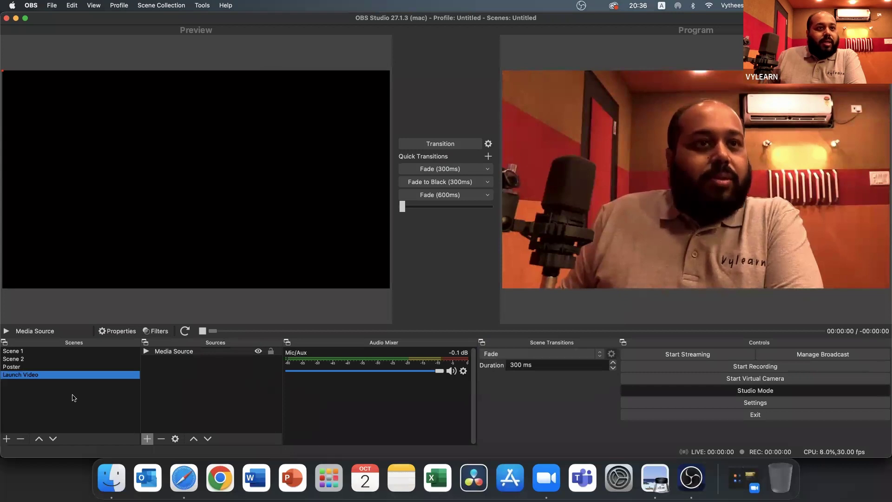
click(6, 439)
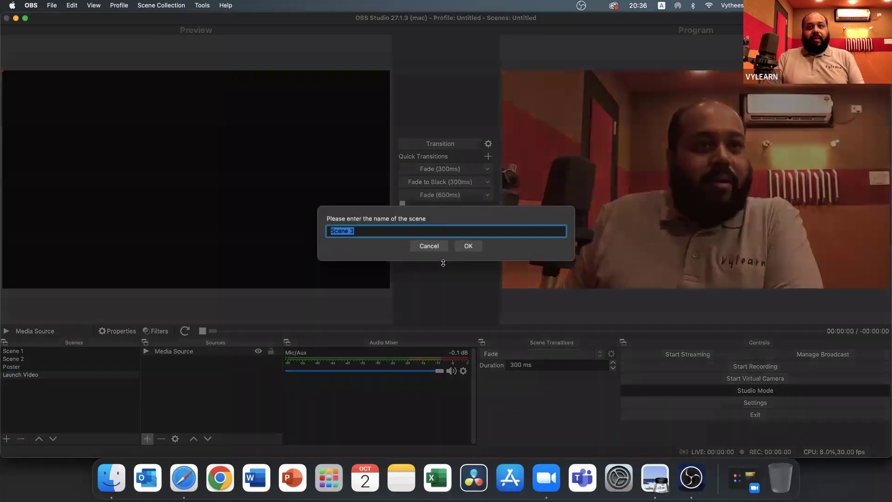
- Create the coffee-chat podcast scene with Media Source 2 loading the podcast video file
text(C)
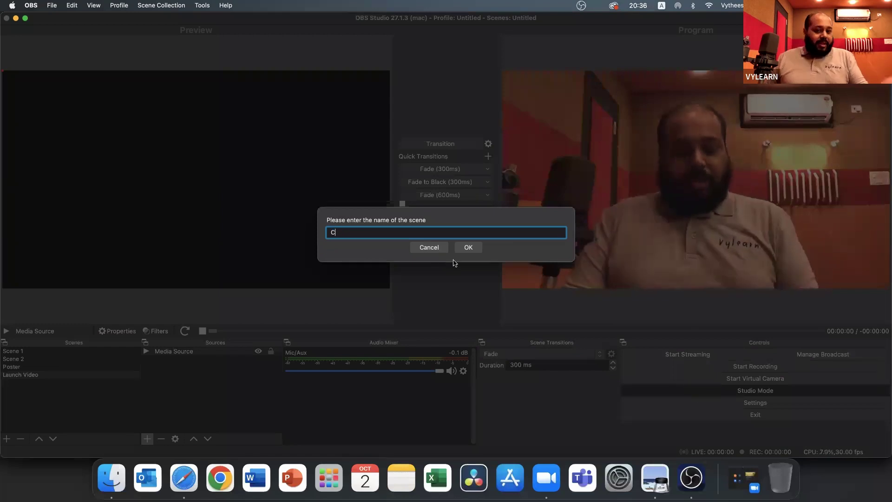
text(offee with Vytheesh)
click(465, 249)
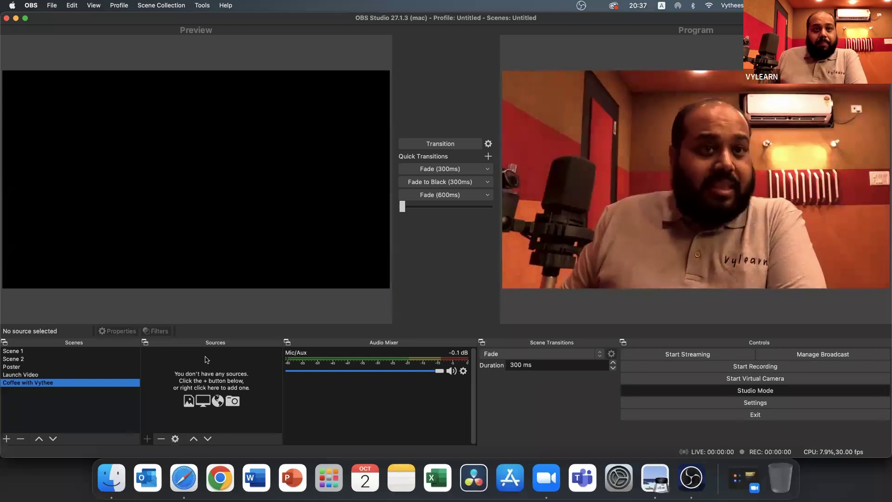
click(147, 438)
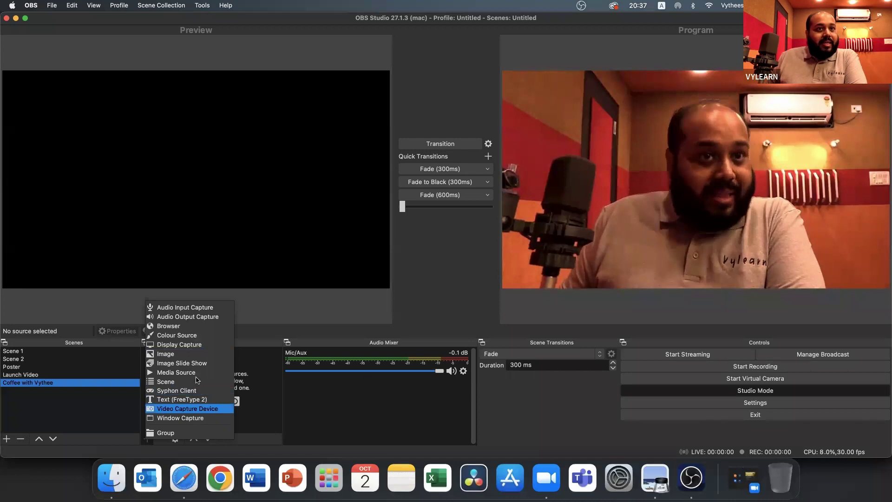
key(Up)
key(Up)
key(Up)
key(Up)
key(Return)
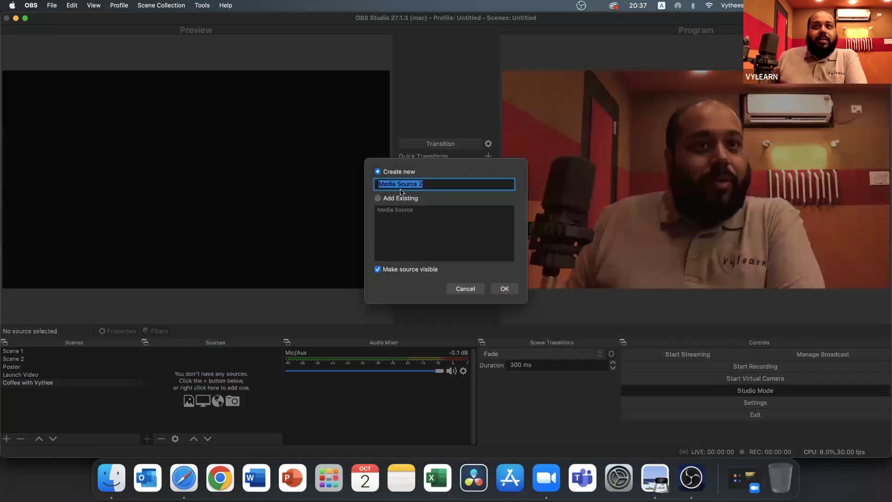
key(Return)
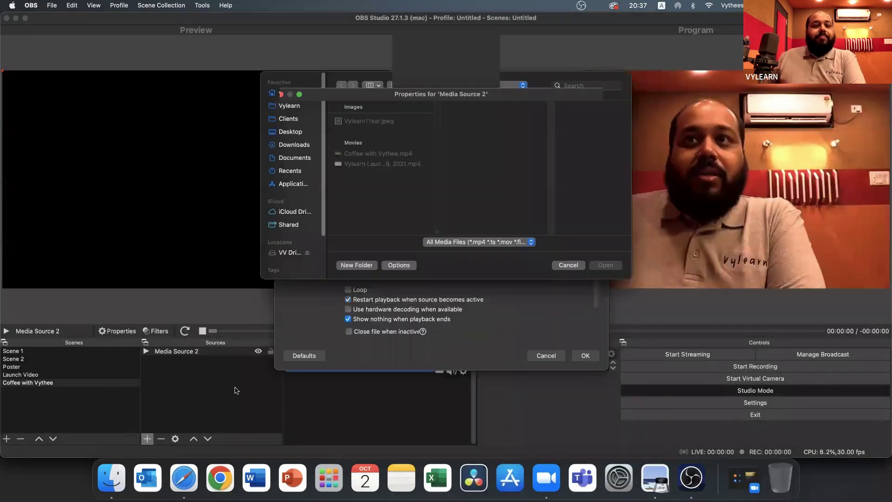
key(Return)
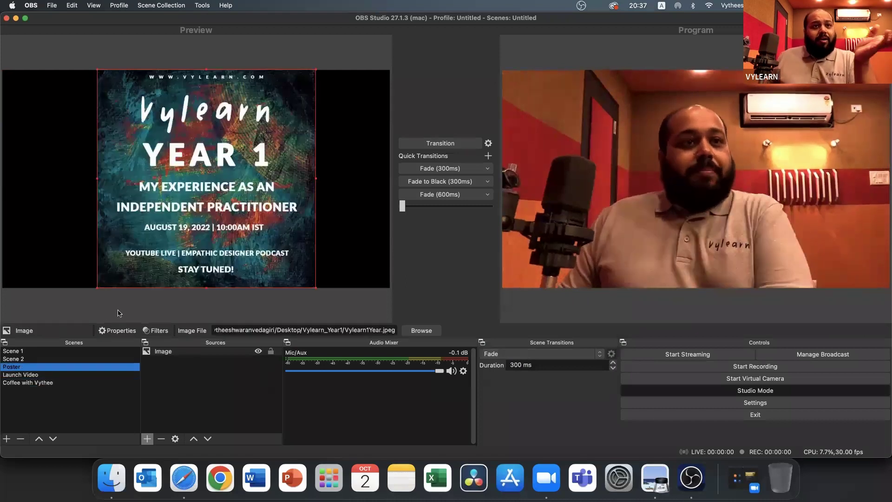
- Preview the Poster and Launch Video scenes
click(67, 367)
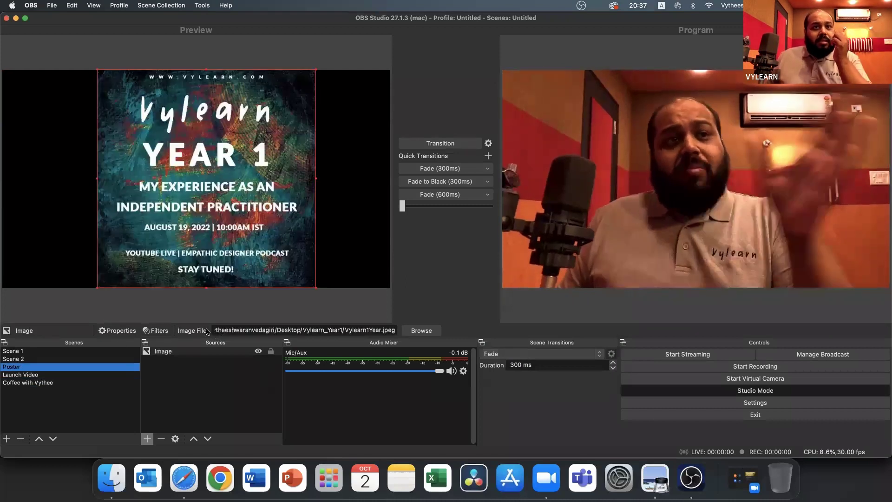
click(48, 375)
click(138, 290)
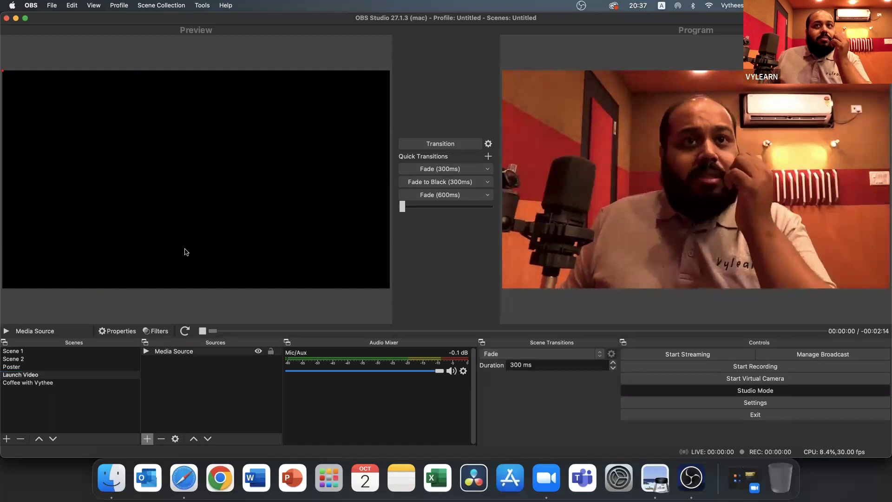
- Open the Media Source properties and close them without changes
click(73, 374)
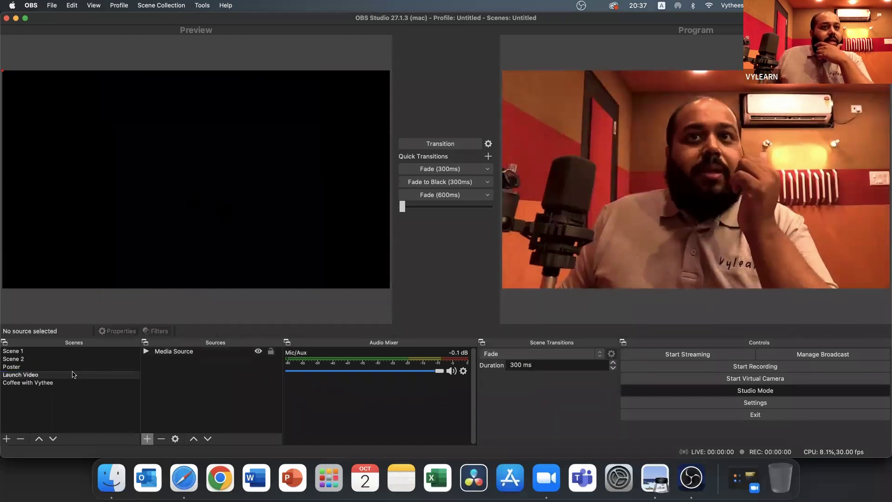
double_click(166, 355)
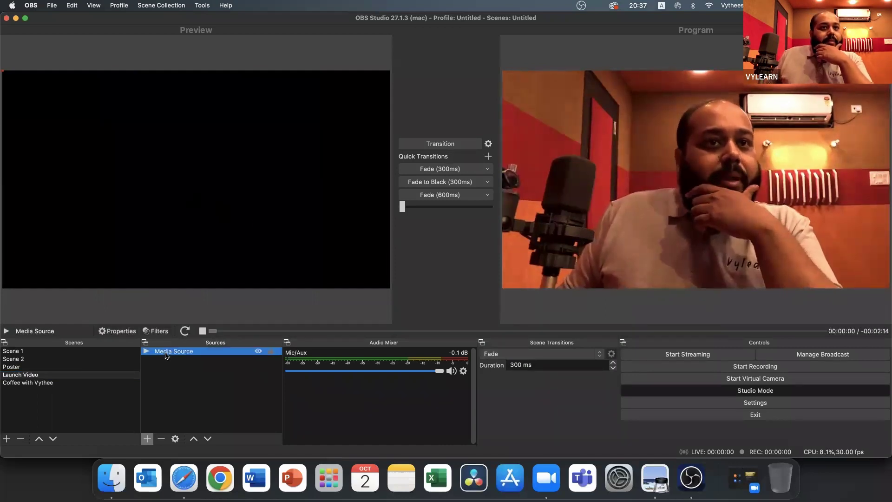
key(Escape)
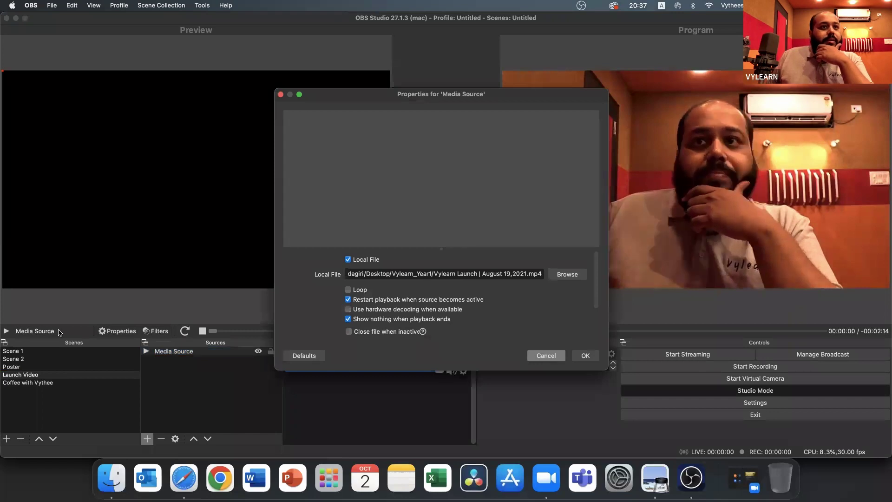
- Transition the Poster scene to Program and queue the Scene 1 webcam in Preview
click(39, 375)
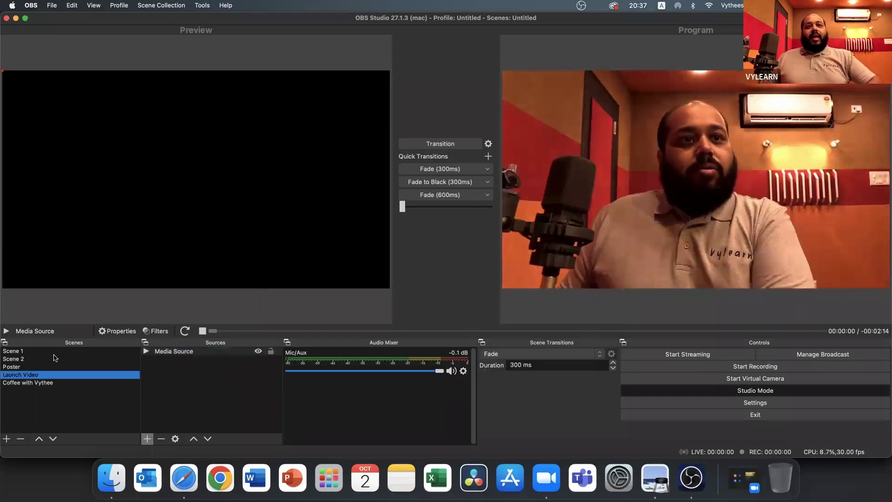
key(Up)
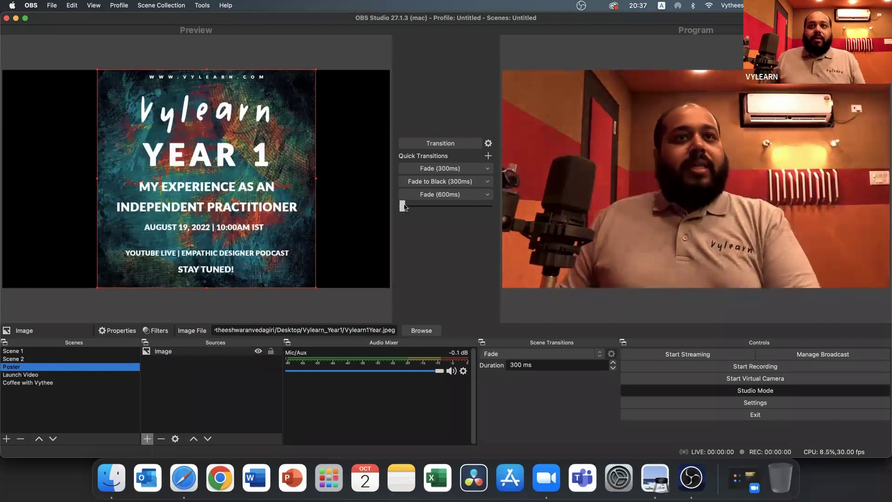
key(Return)
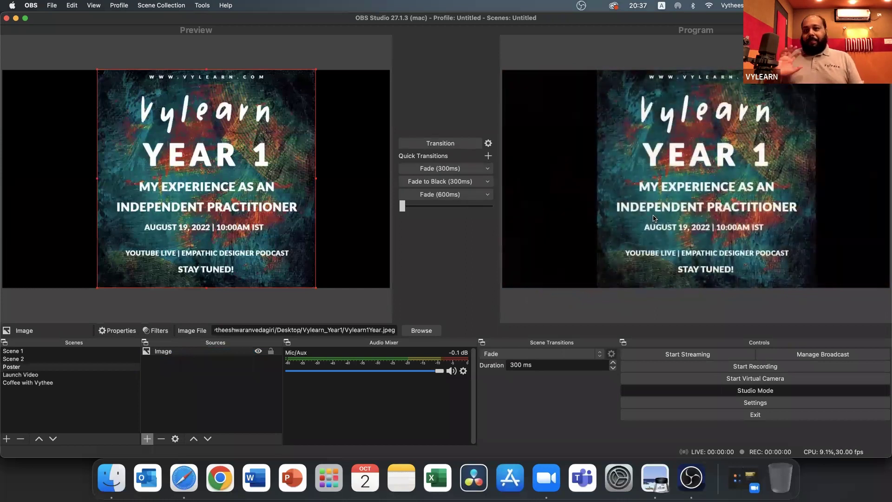
key(Up)
key(Up)
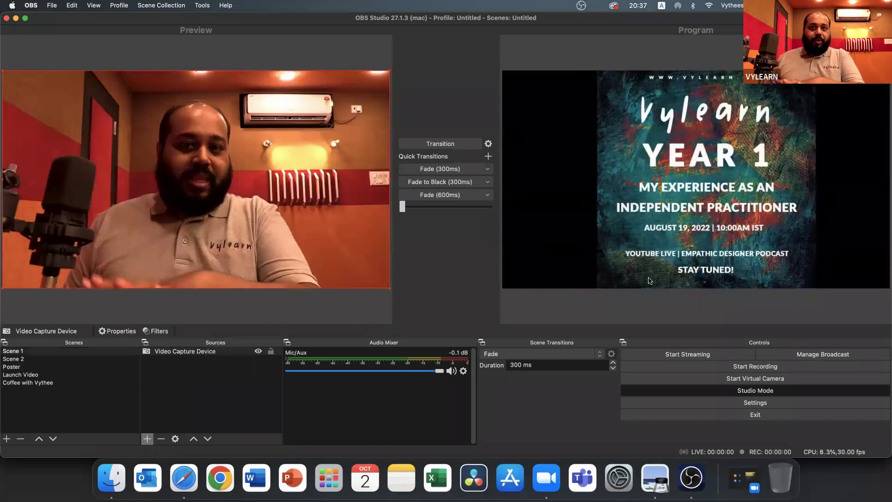
- Fade the Scene 1 webcam into Program with the T-bar and queue Launch Video in Preview
click(126, 352)
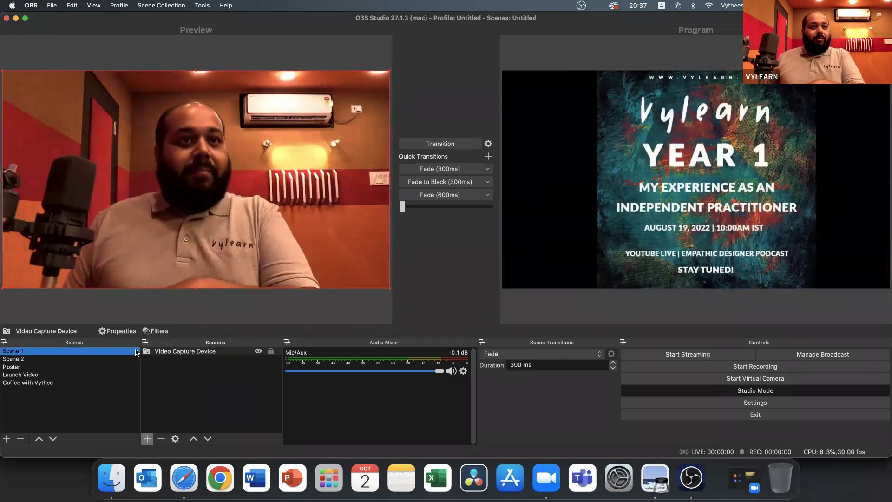
drag(402, 207, 490, 210)
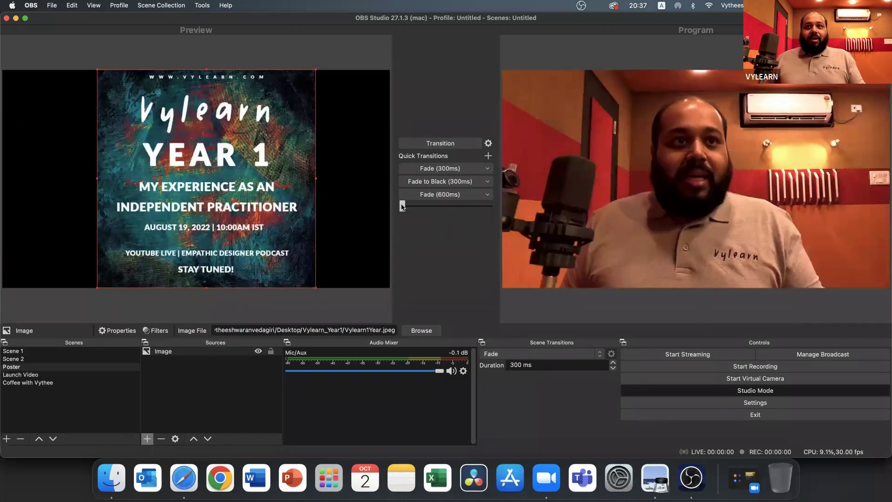
key(Down)
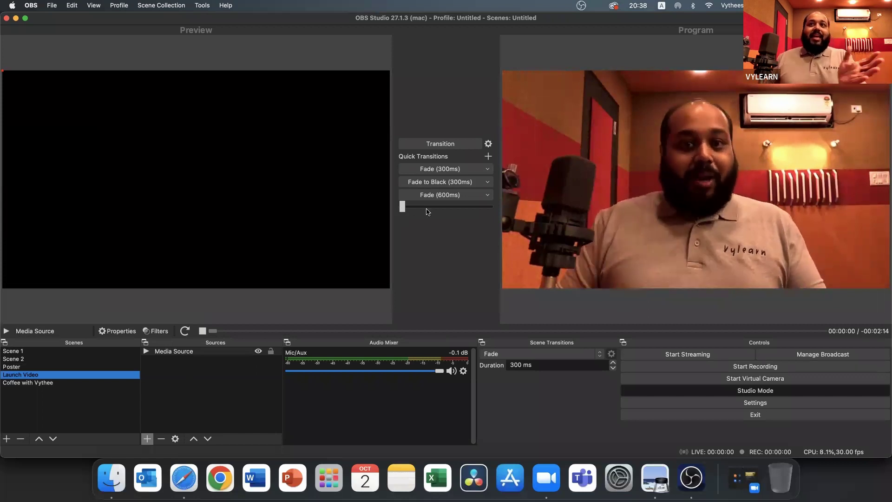
click(412, 206)
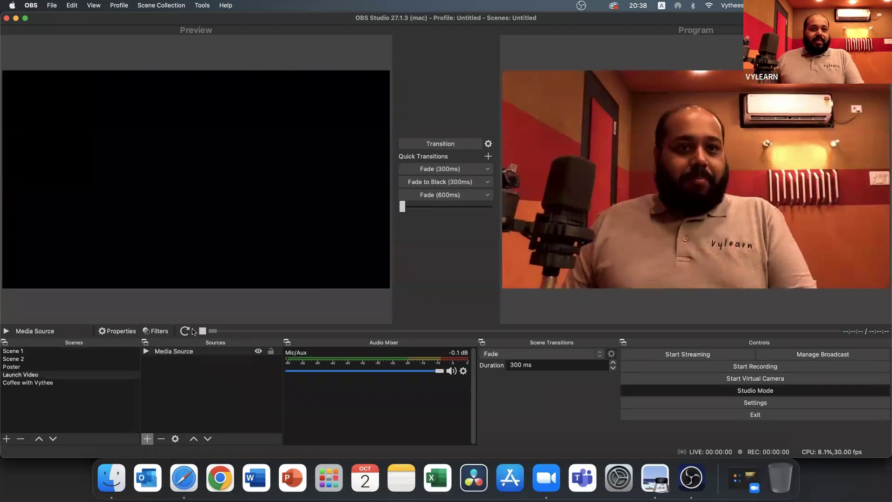
- Load the coffee-chat podcast scene into Preview while the webcam stays on Program
click(73, 384)
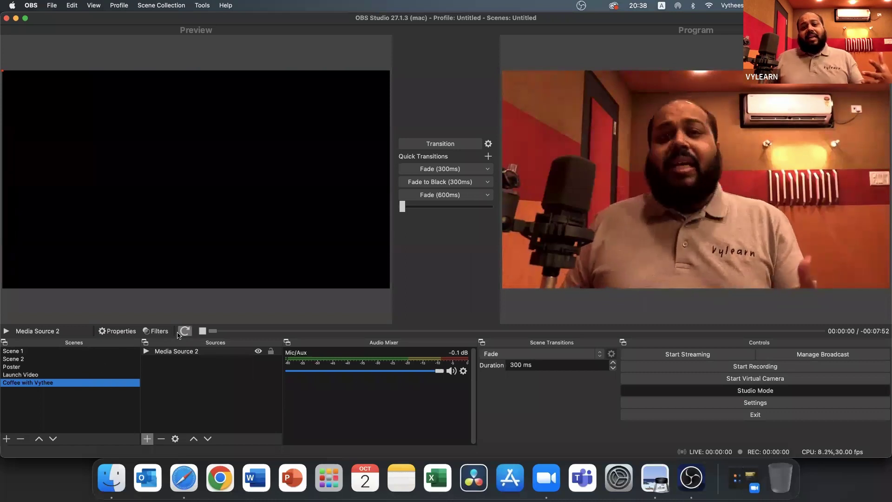
click(150, 251)
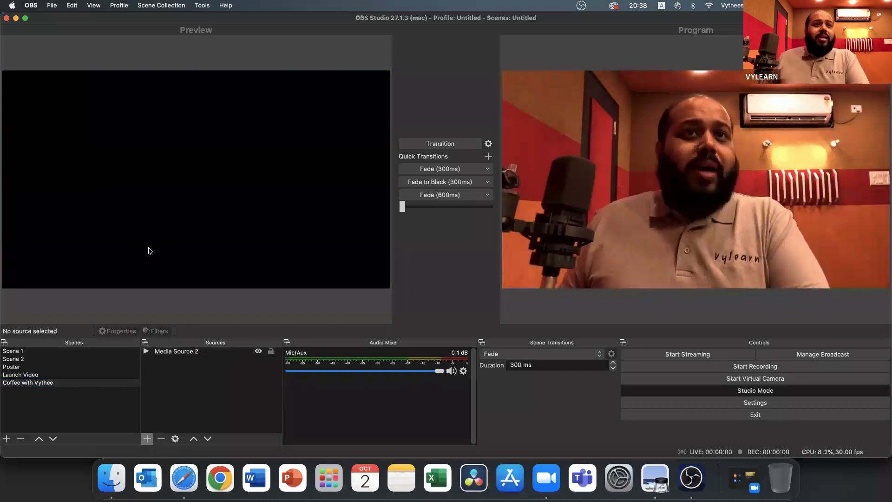
click(72, 383)
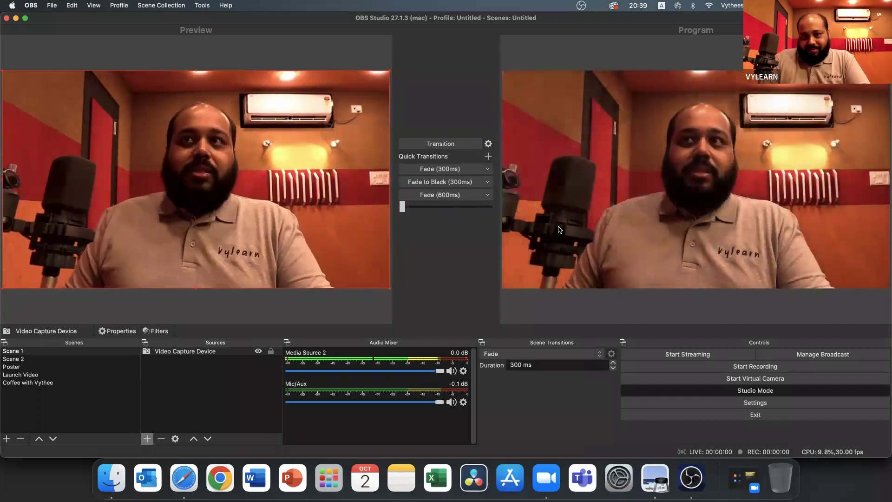
key(End)
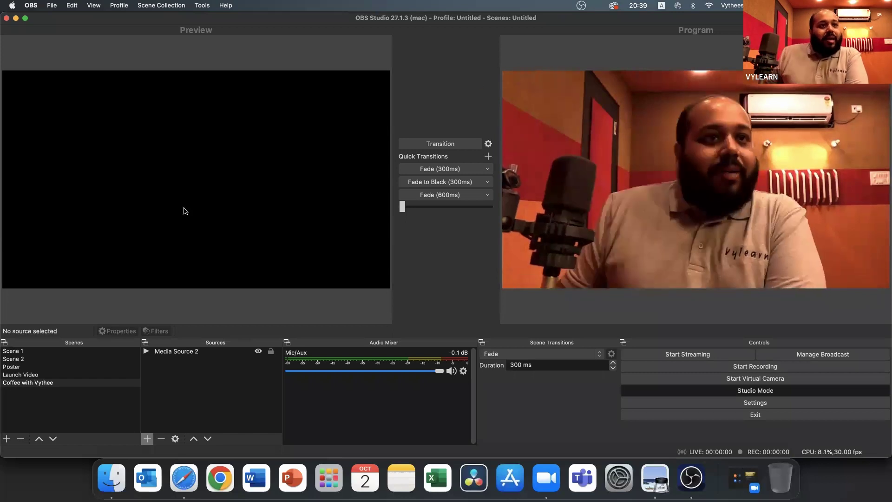
- Cycle through the scenes in Preview, settling on Scene 2's second camera
click(77, 354)
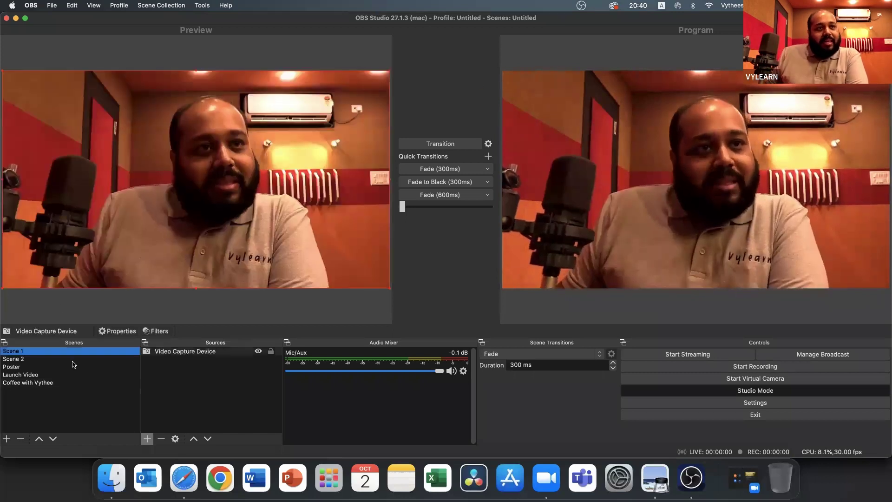
click(69, 359)
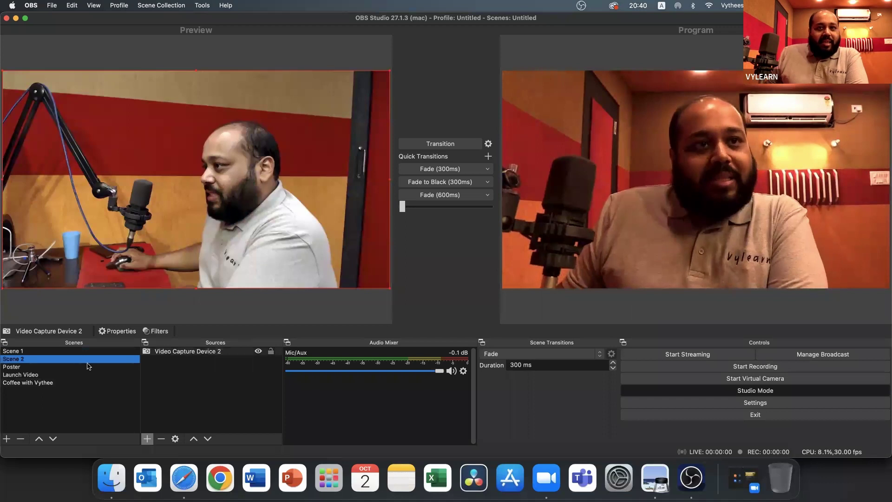
key(Down)
key(Down)
key(Down)
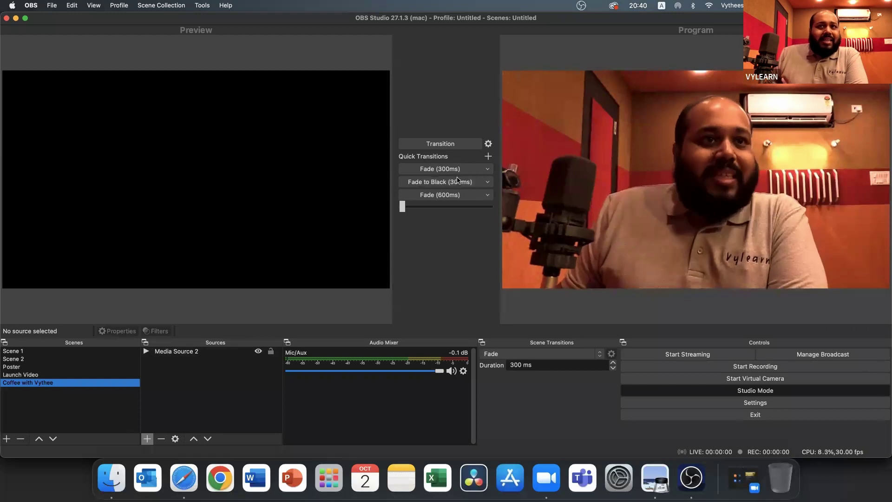
key(Up)
key(Up)
key(Up)
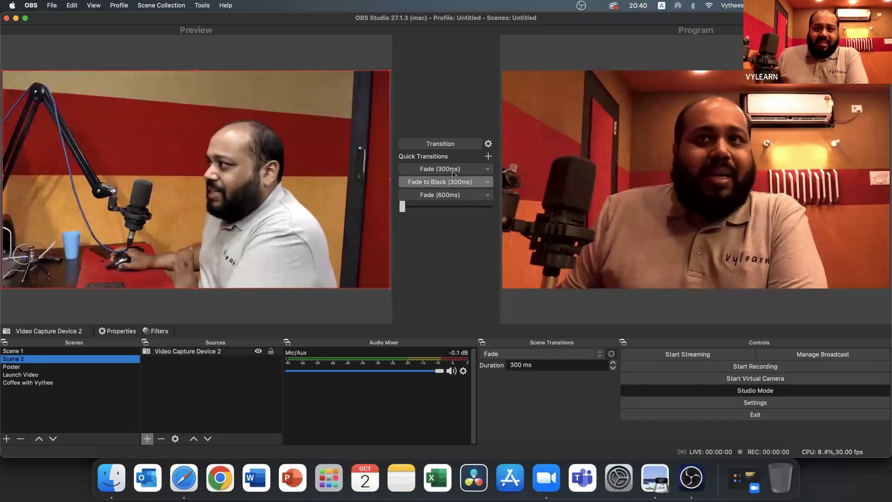
- Test Fade to Black, the 600 ms Fade and T-bar transitions, ending with Scene 1 live
click(454, 181)
click(454, 194)
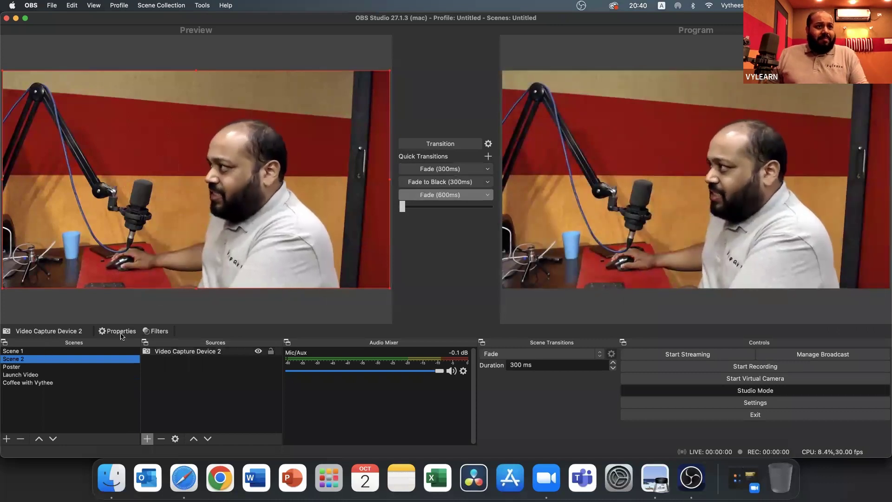
click(428, 196)
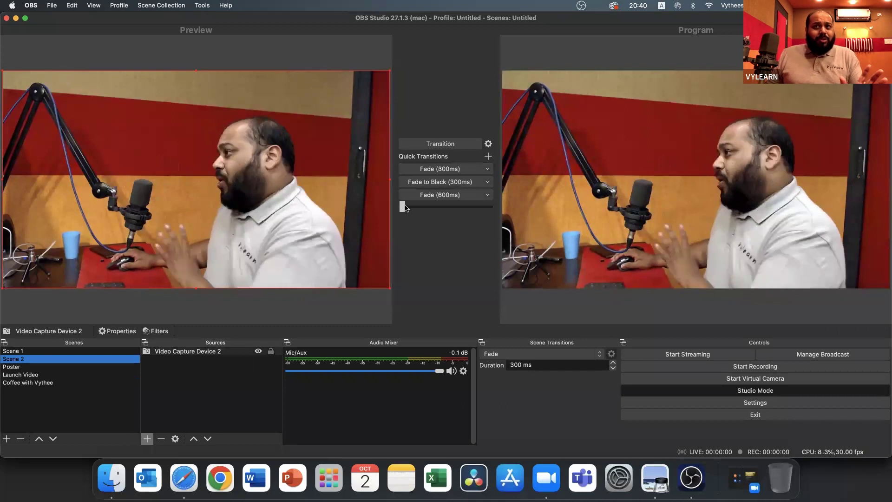
click(417, 208)
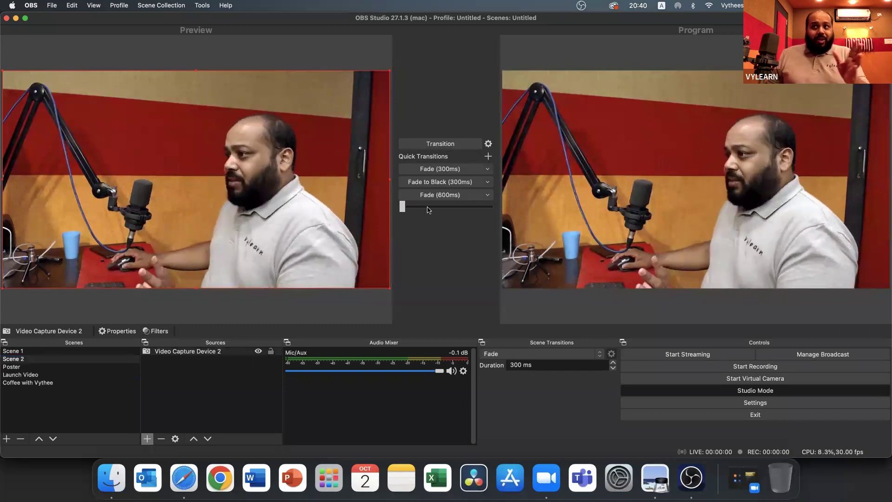
drag(432, 210, 491, 207)
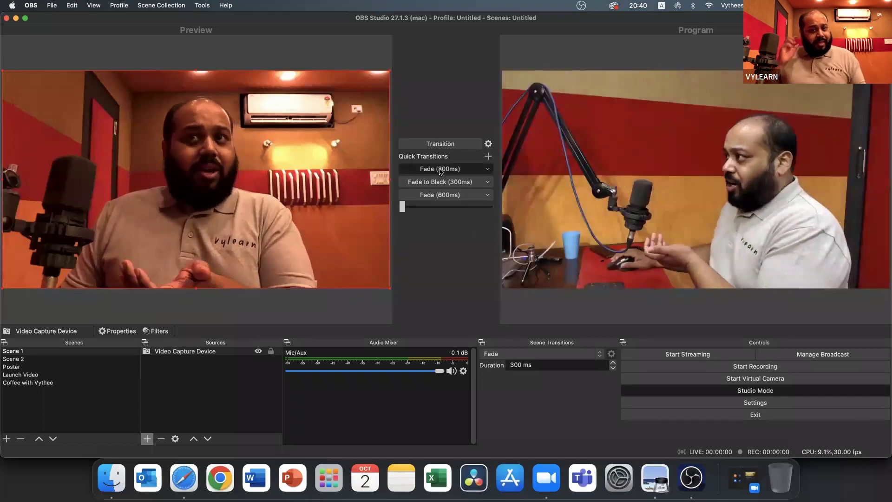
click(441, 170)
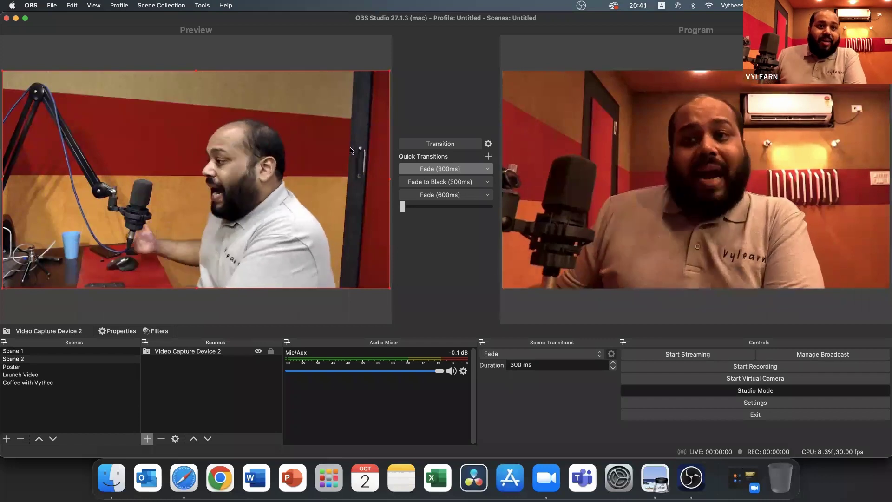
click(146, 438)
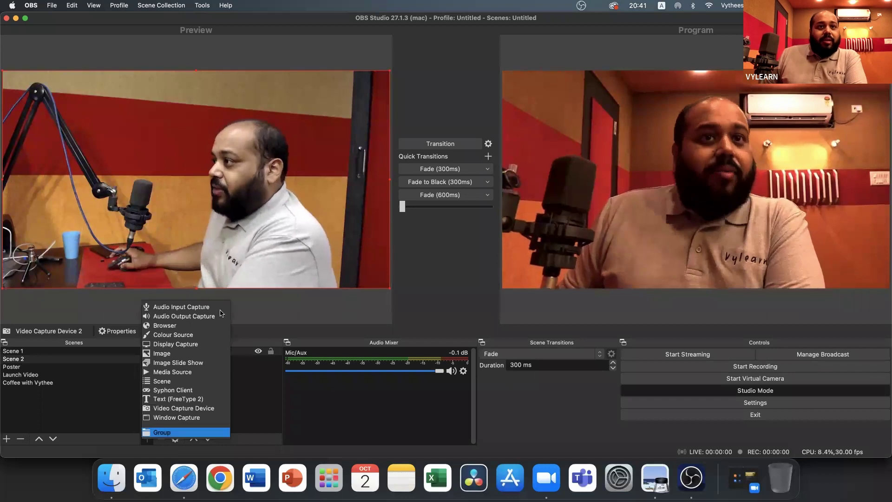
key(Down)
key(Down)
key(Down)
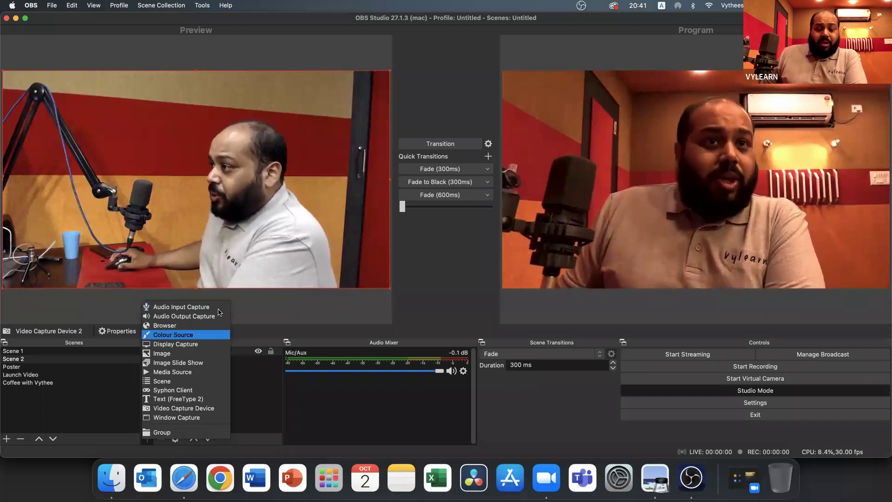
key(Up)
key(Up)
key(Up)
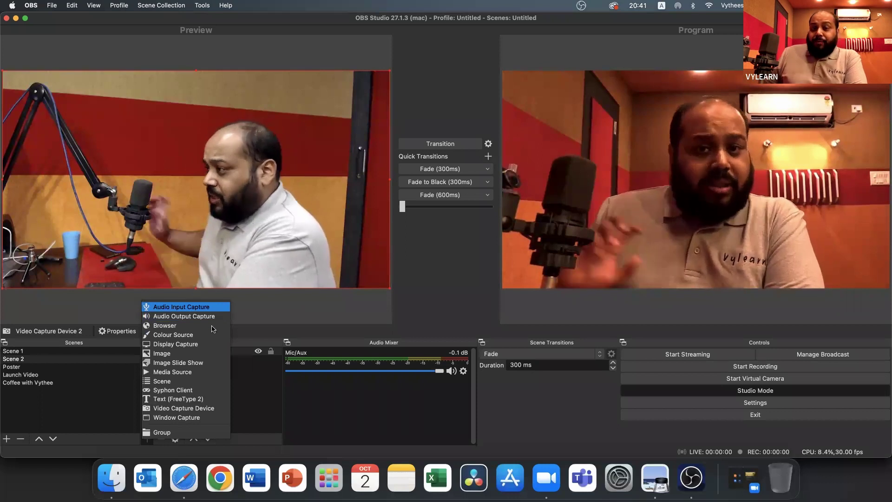
key(Down)
key(Down)
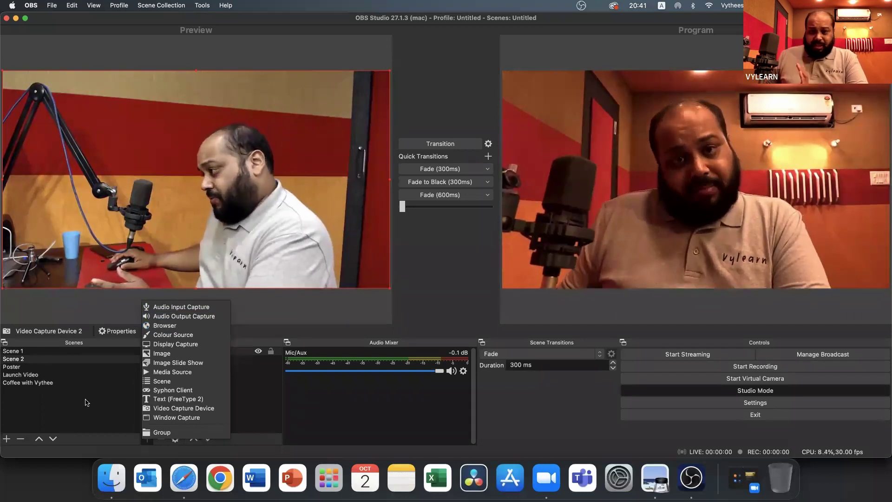
click(642, 21)
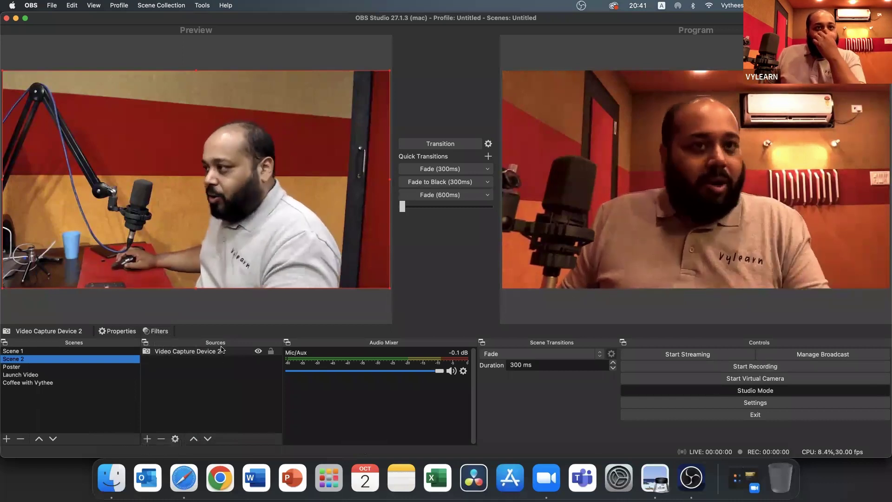
click(146, 439)
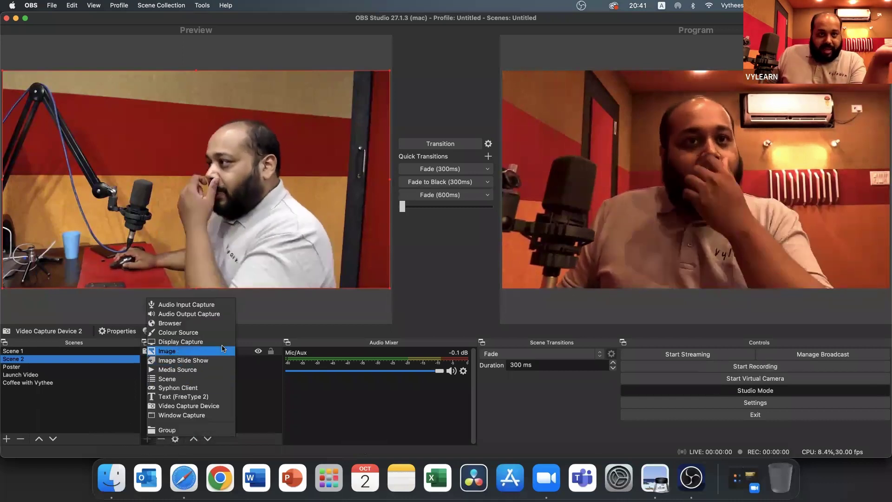
key(Up)
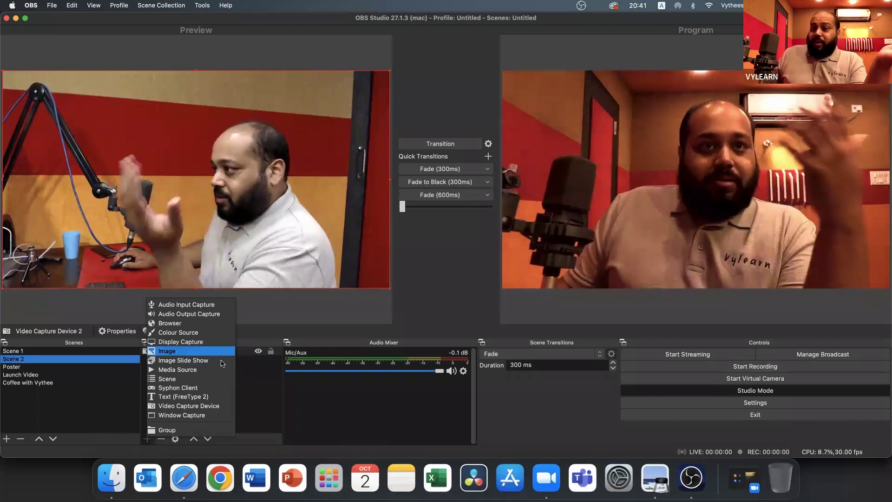
key(Down)
key(Down)
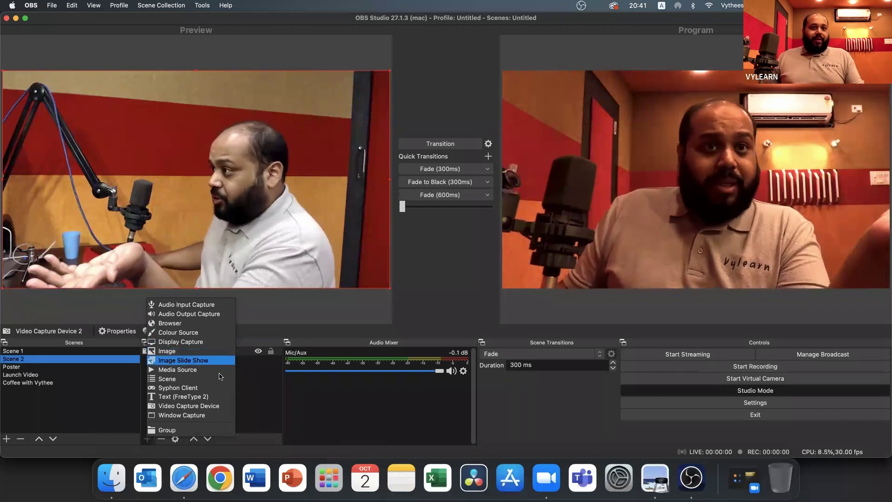
key(Down)
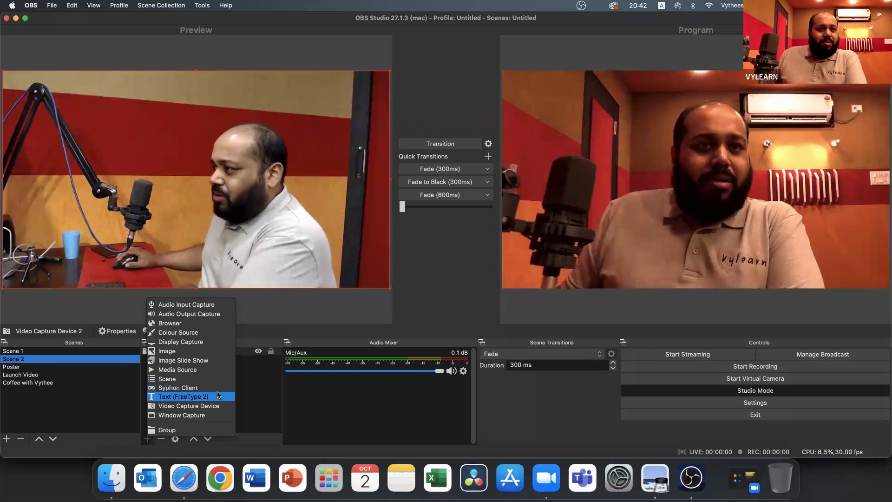
click(218, 395)
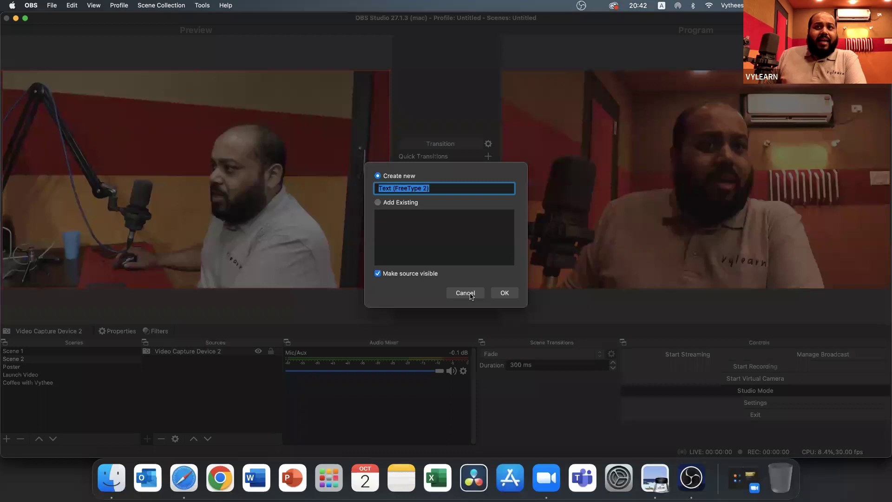
click(471, 295)
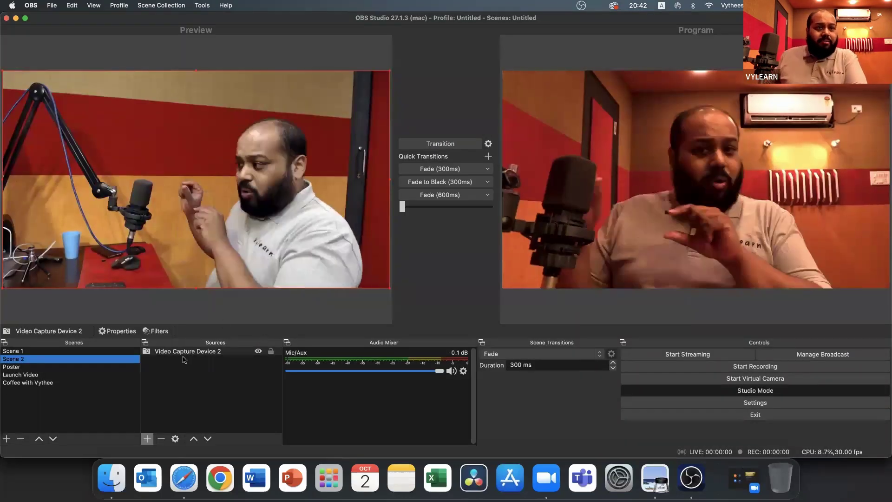
- Open the add-source menu under the Sources panel for Scene 2
click(147, 439)
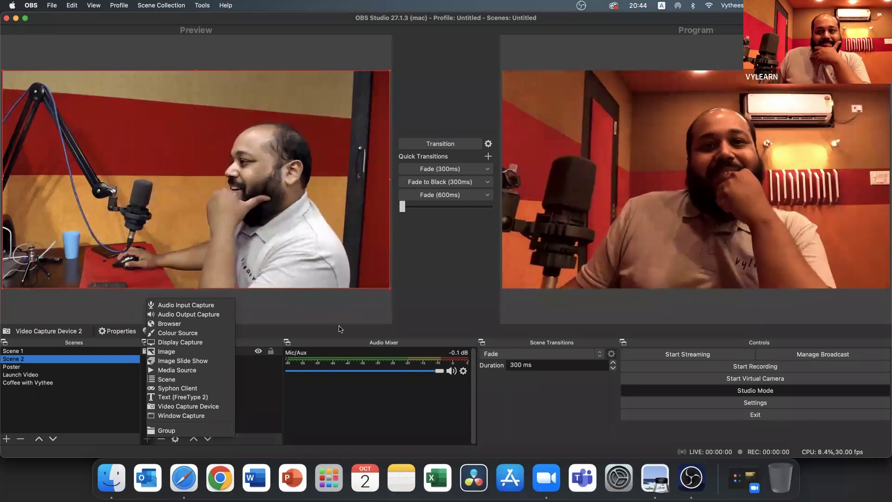
- Dismiss the source-type menu without adding anything, leaving Scene 2's camera in Preview
click(340, 329)
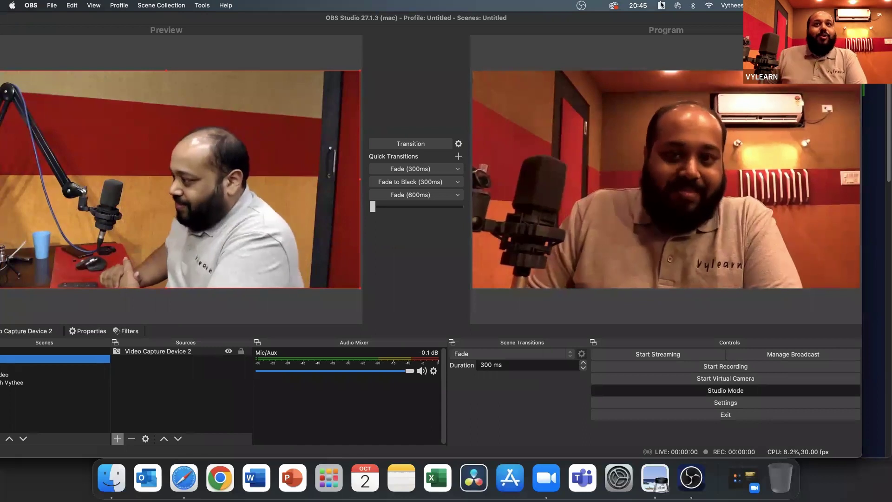
- Fit the OBS window on screen and highlight Stats under View > Docks
double_click(563, 20)
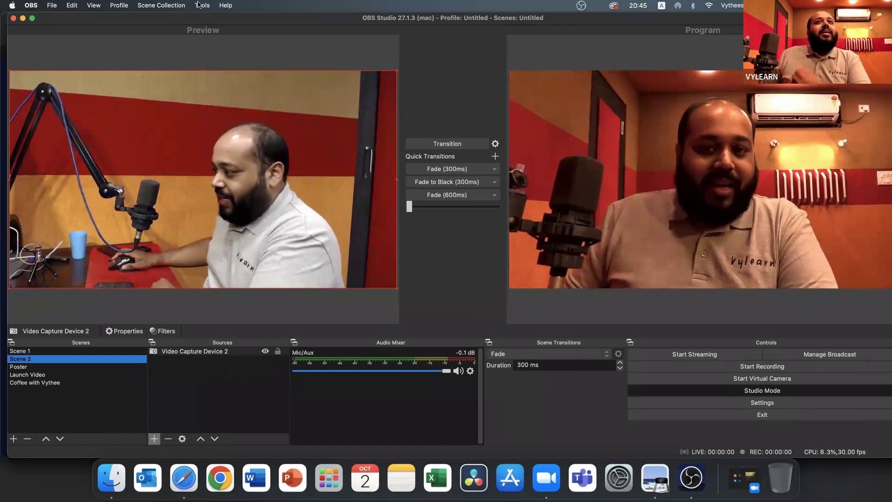
click(158, 7)
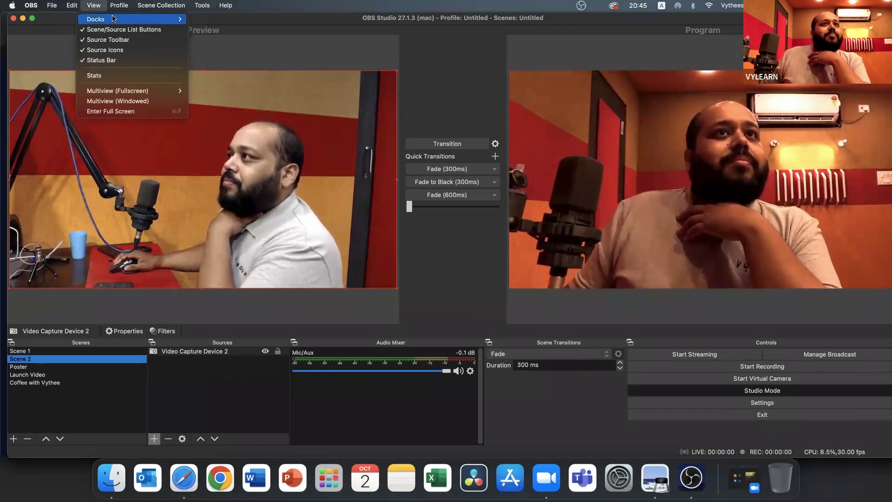
mouse_move(113, 19)
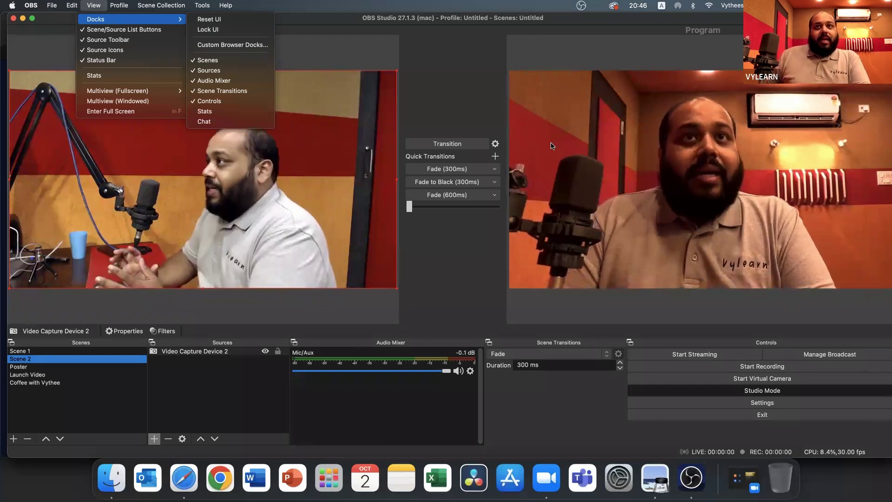
key(Up)
key(Up)
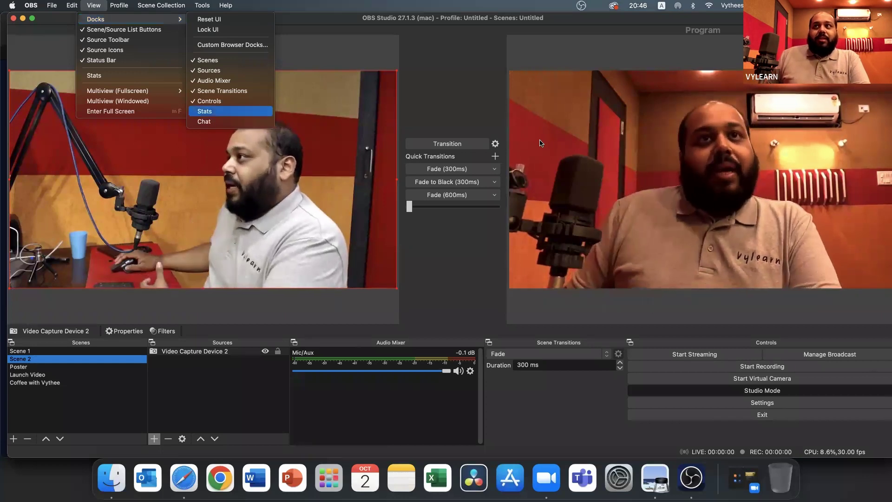
- Open the Stats dock, close it, and acknowledge the notice about reopening closed docks
key(Down)
key(Return)
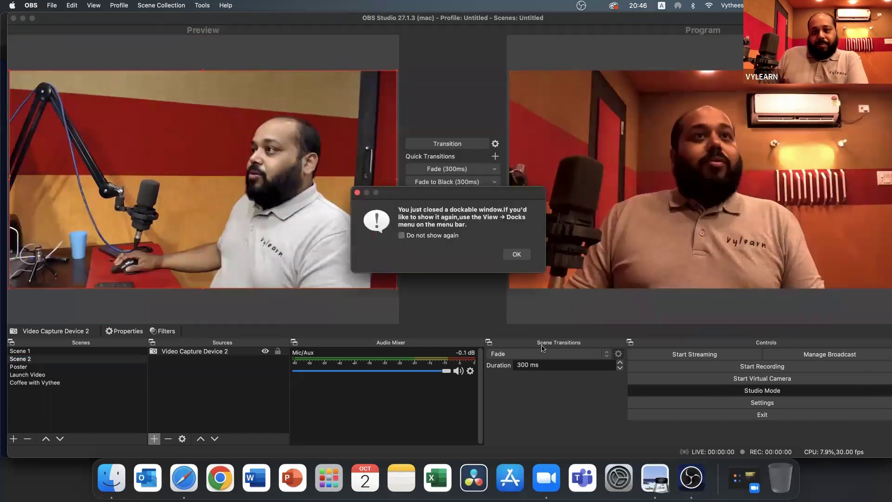
key(Return)
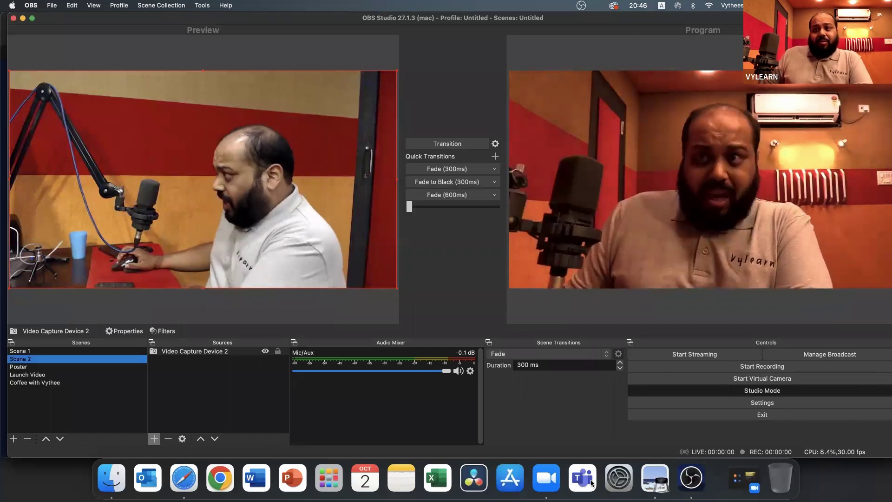
- Select Scene 2 and bring Zoom's Video settings page up in front of OBS
click(790, 336)
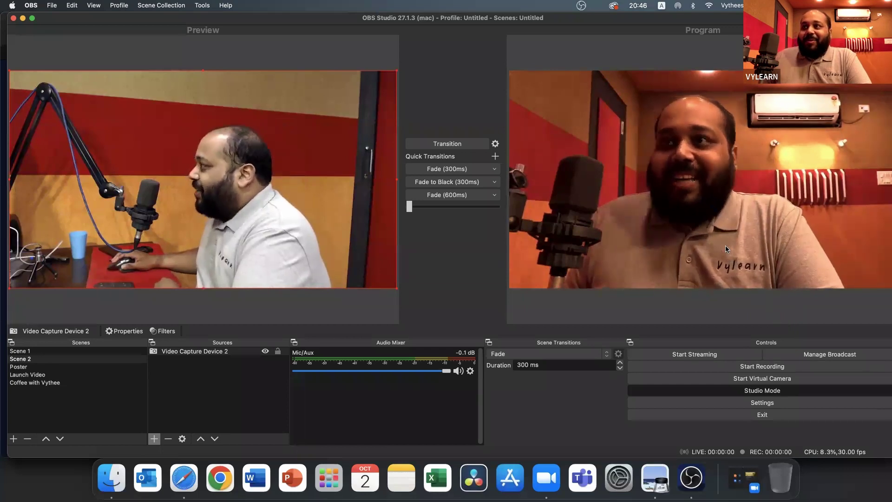
click(490, 306)
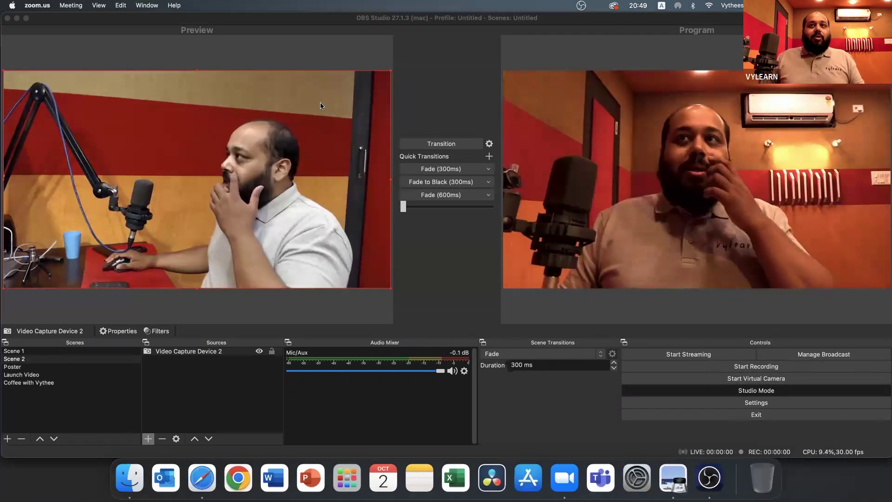
key(super+comma)
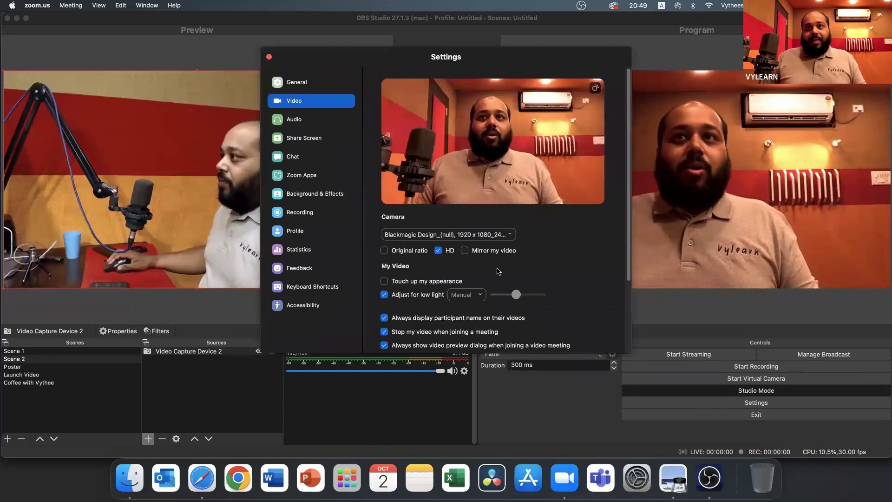
- Set Zoom's camera to OBS Virtual Camera and start OBS's virtual camera output
click(447, 235)
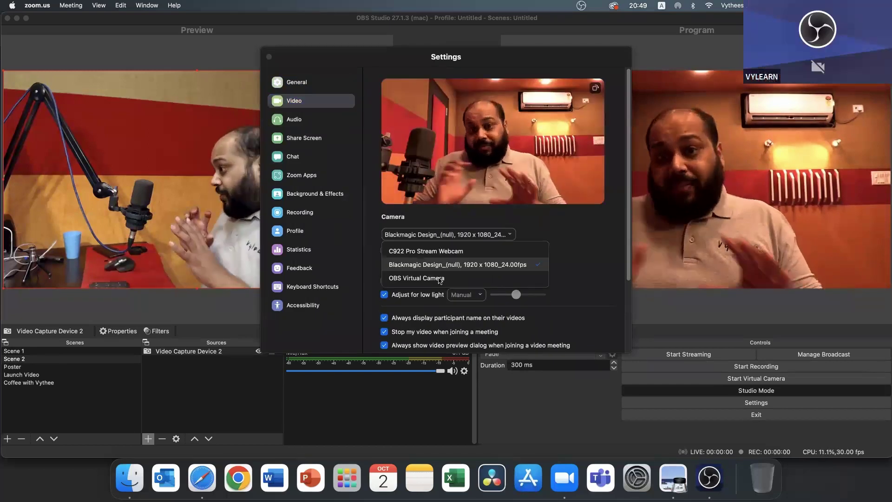
key(Down)
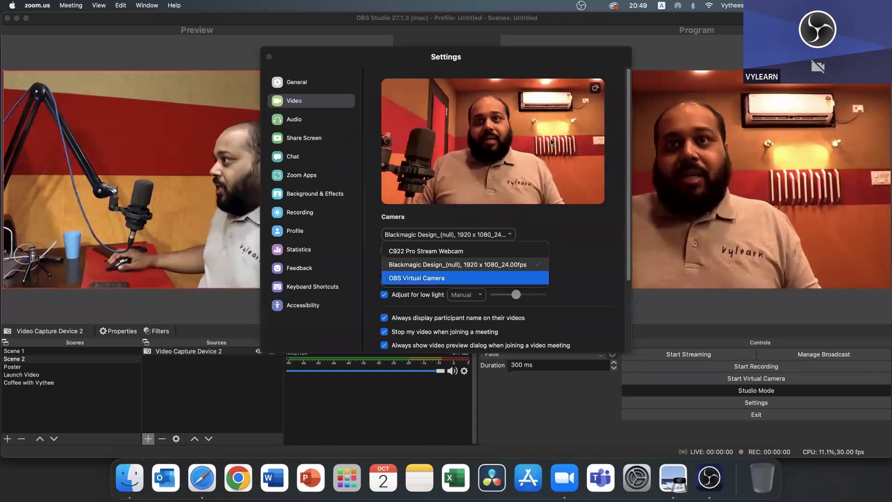
click(440, 278)
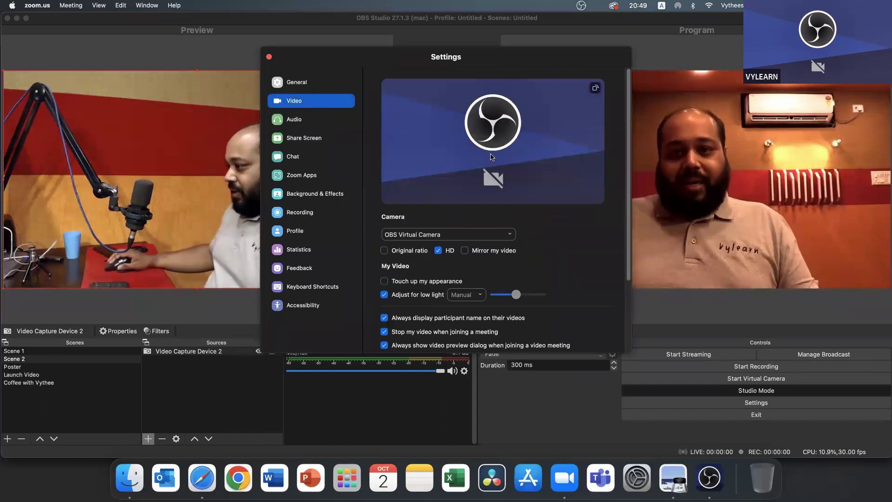
click(739, 381)
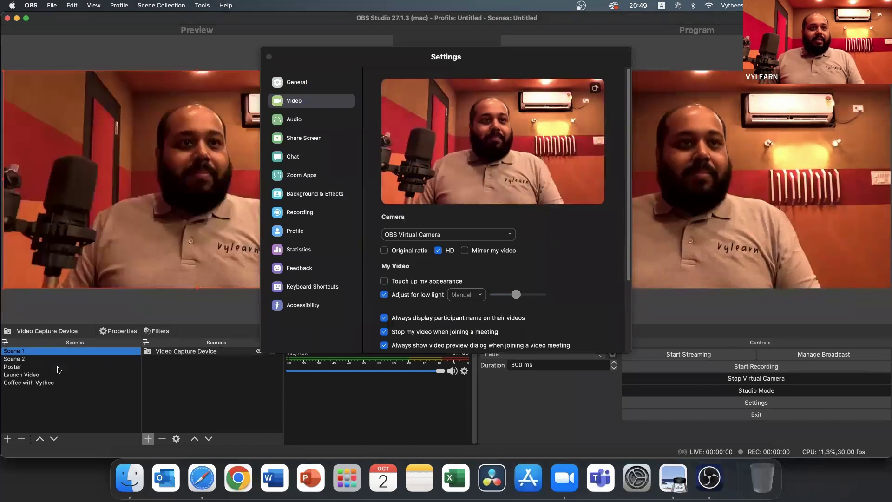
- Switch to the Poster scene and reselect OBS Virtual Camera in Zoom to refresh the feed
key(Down)
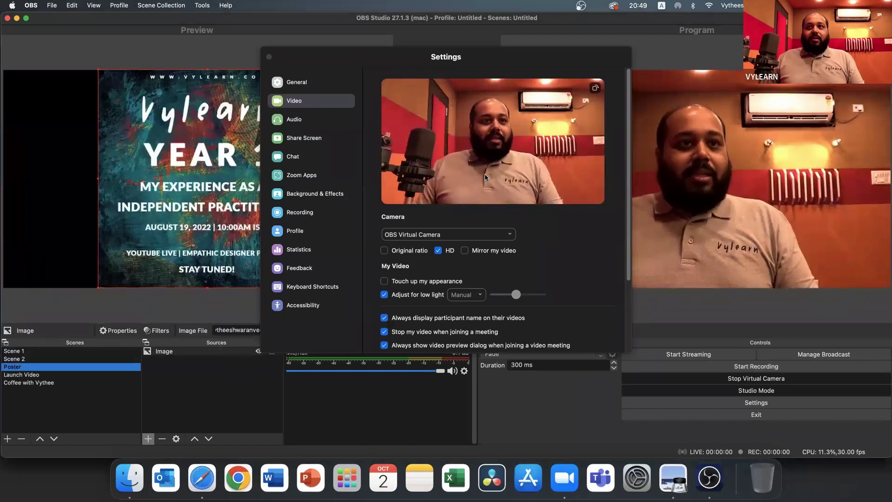
drag(387, 64, 193, 76)
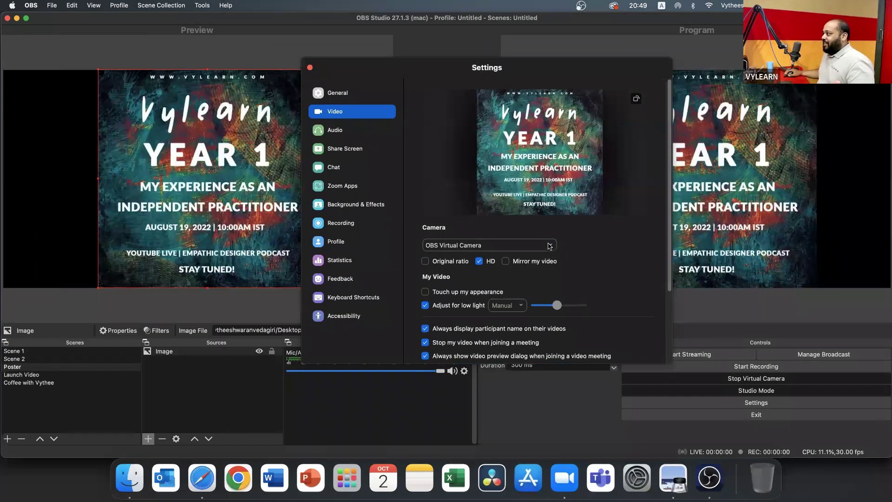
click(550, 245)
click(542, 283)
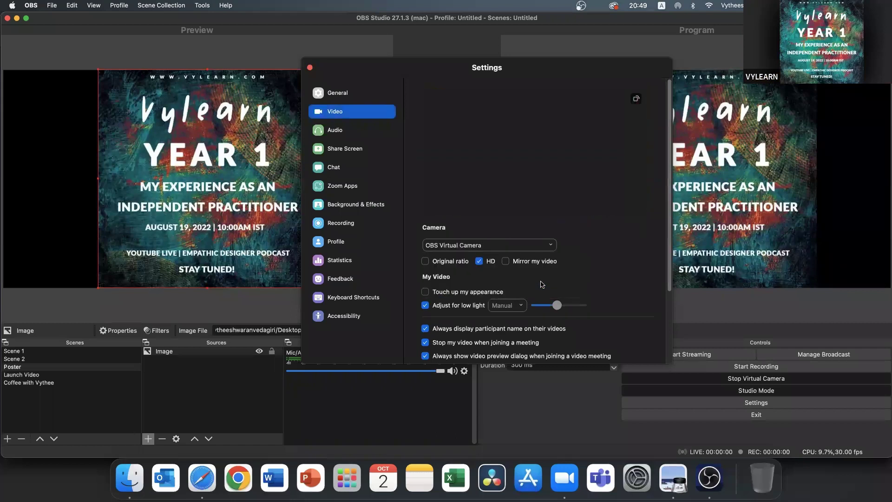
drag(599, 63, 477, 69)
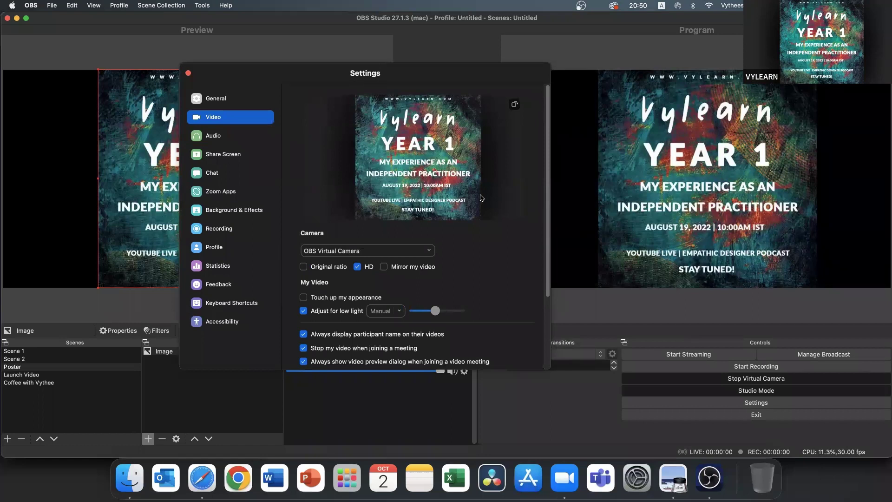
- Send the Launch Video scene live with a 300 ms fade, with Zoom's window moved aside
click(68, 376)
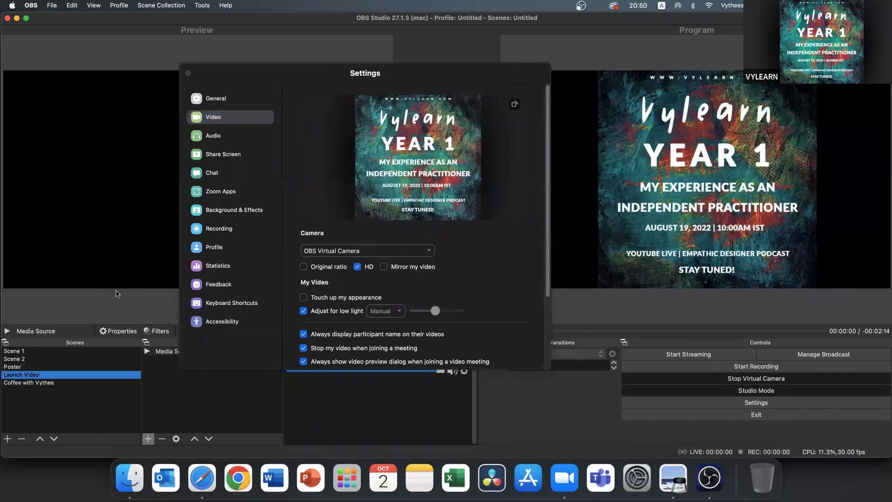
drag(359, 79, 227, 84)
click(454, 170)
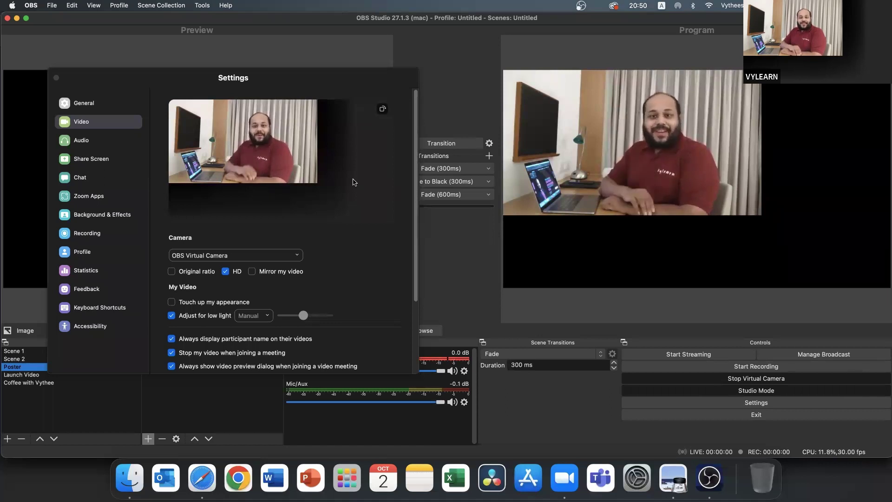
- Close Zoom's Settings window and stop the OBS virtual camera
click(56, 78)
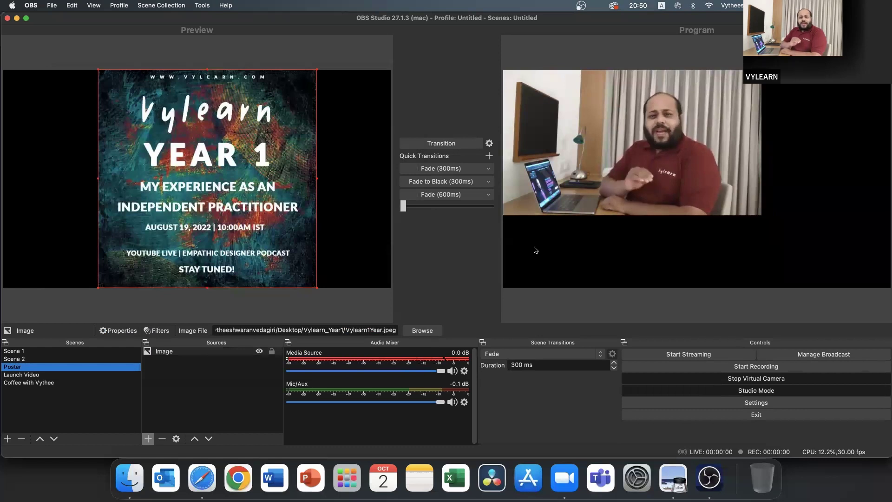
click(785, 378)
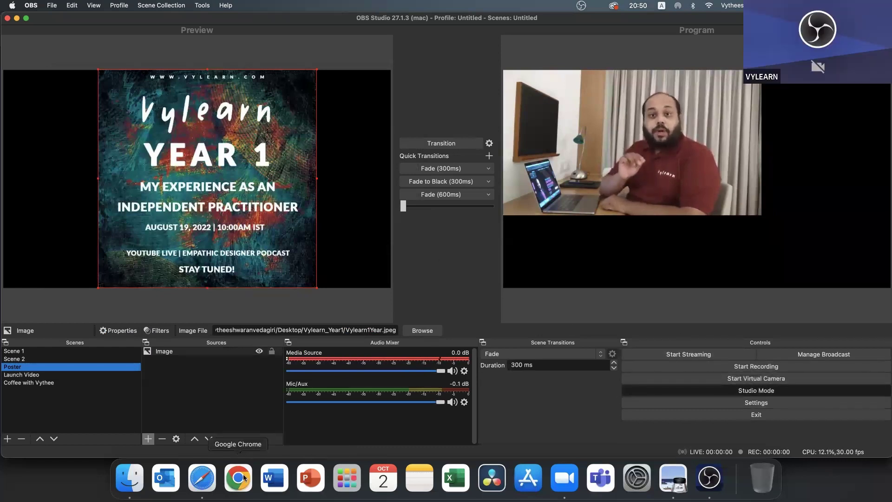